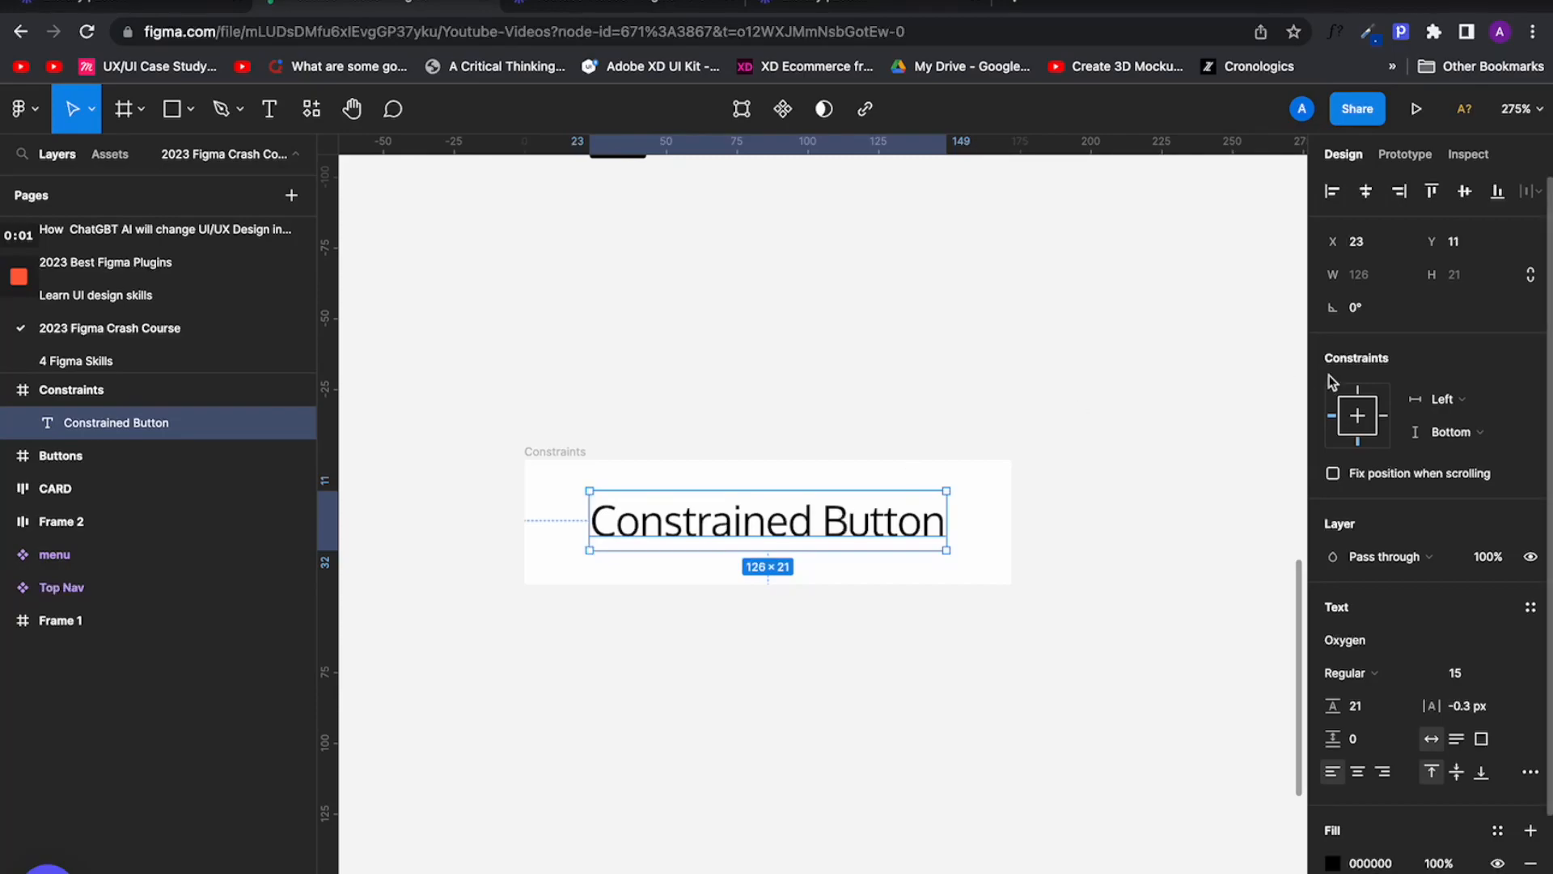
Step: Set the Constrained Button text's constraints to Center horizontally and Top vertically
click(1455, 398)
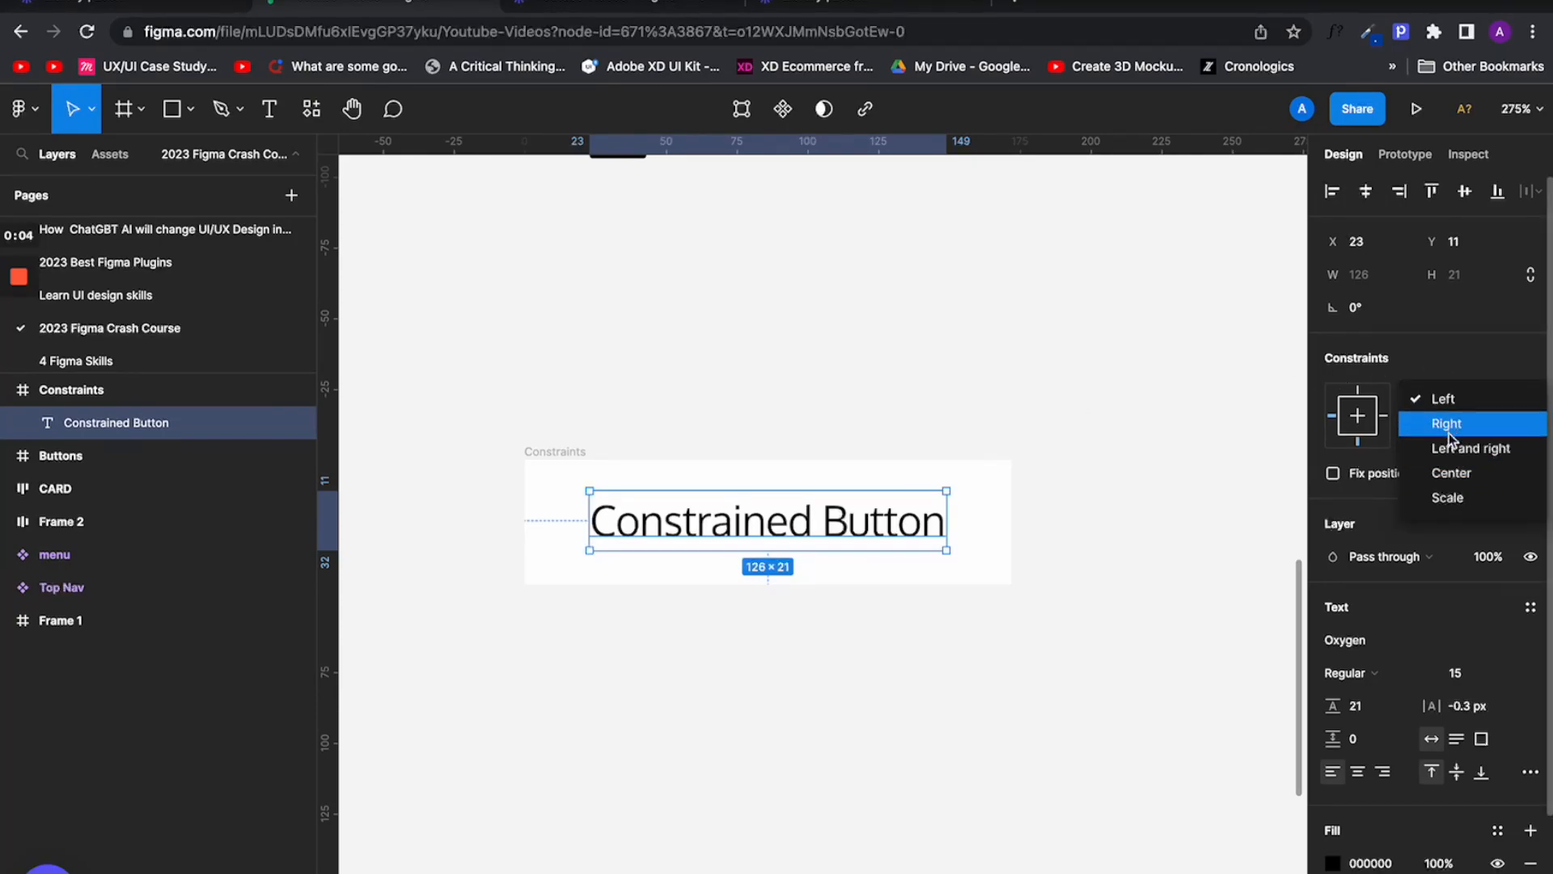
click(1464, 474)
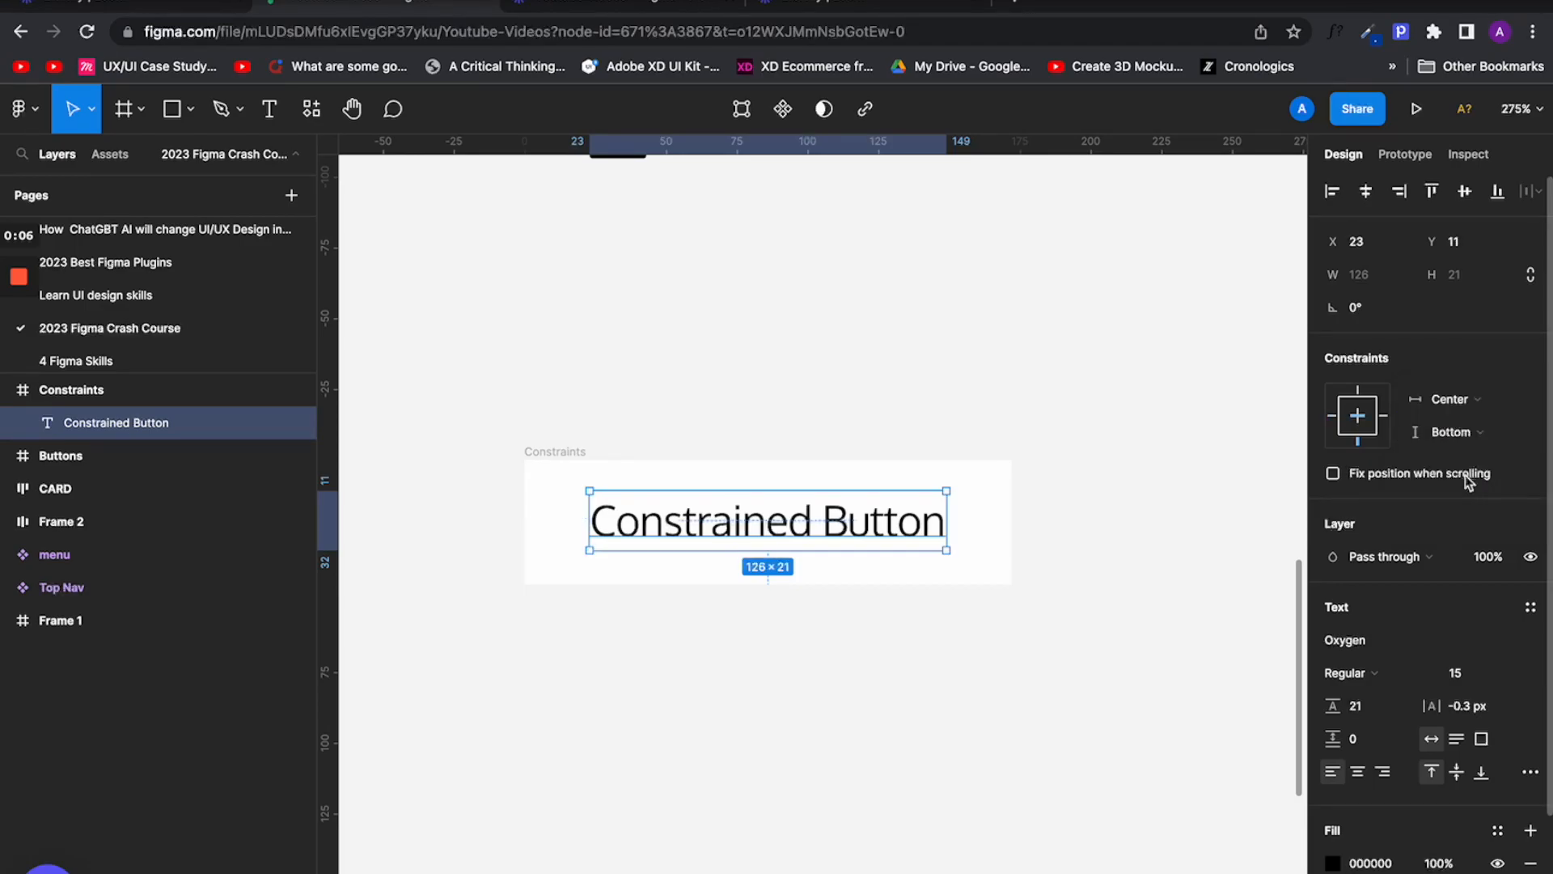
click(1452, 432)
click(1454, 407)
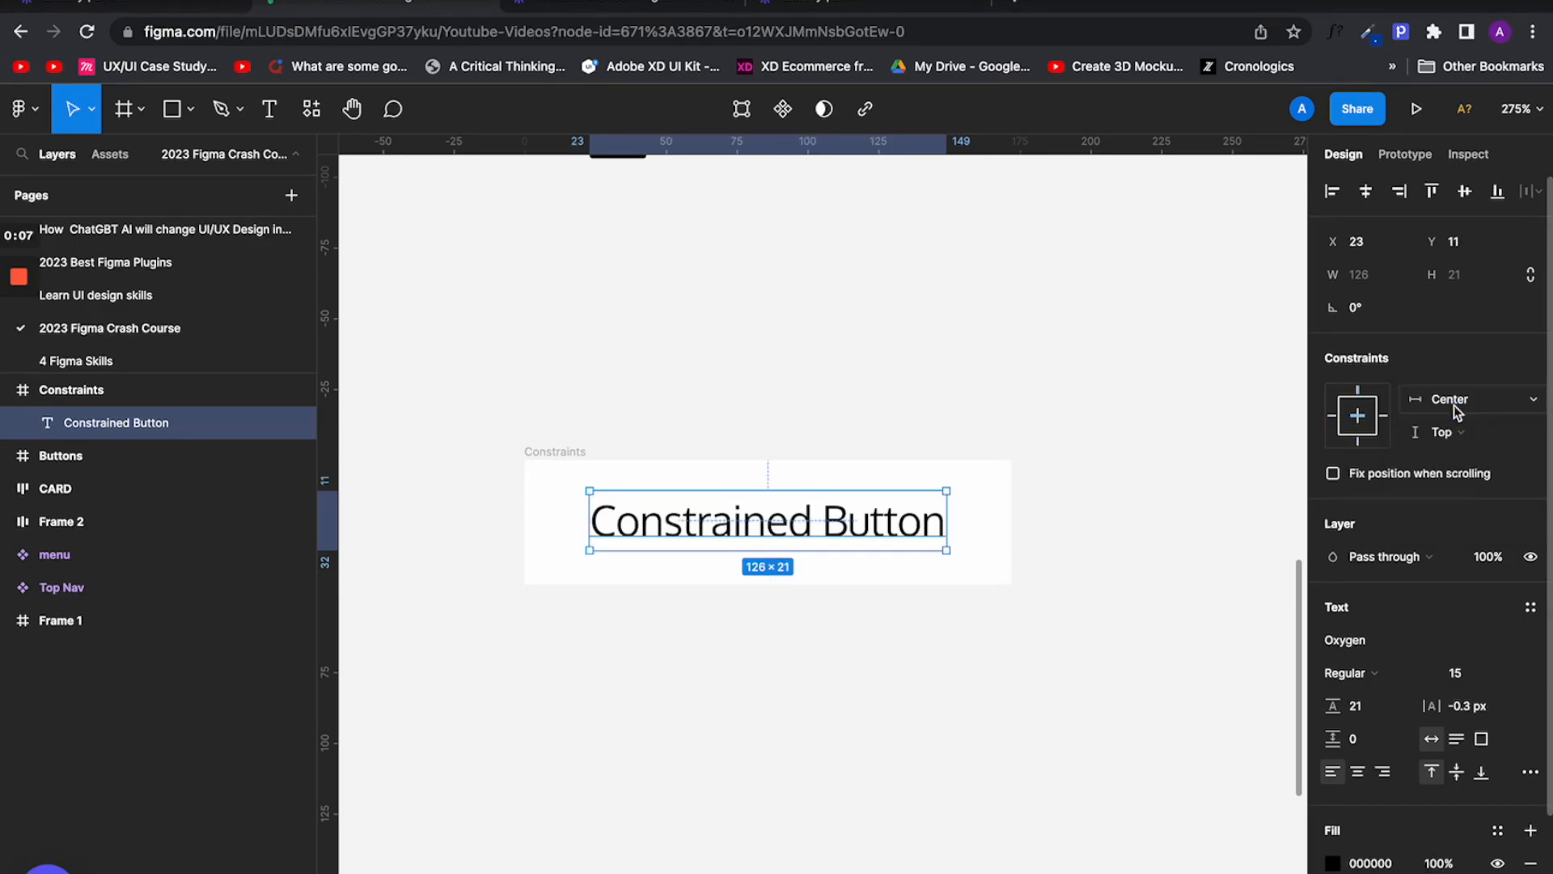
Step: Widen the Constraints frame from its right edge to about 208
click(1194, 570)
click(575, 454)
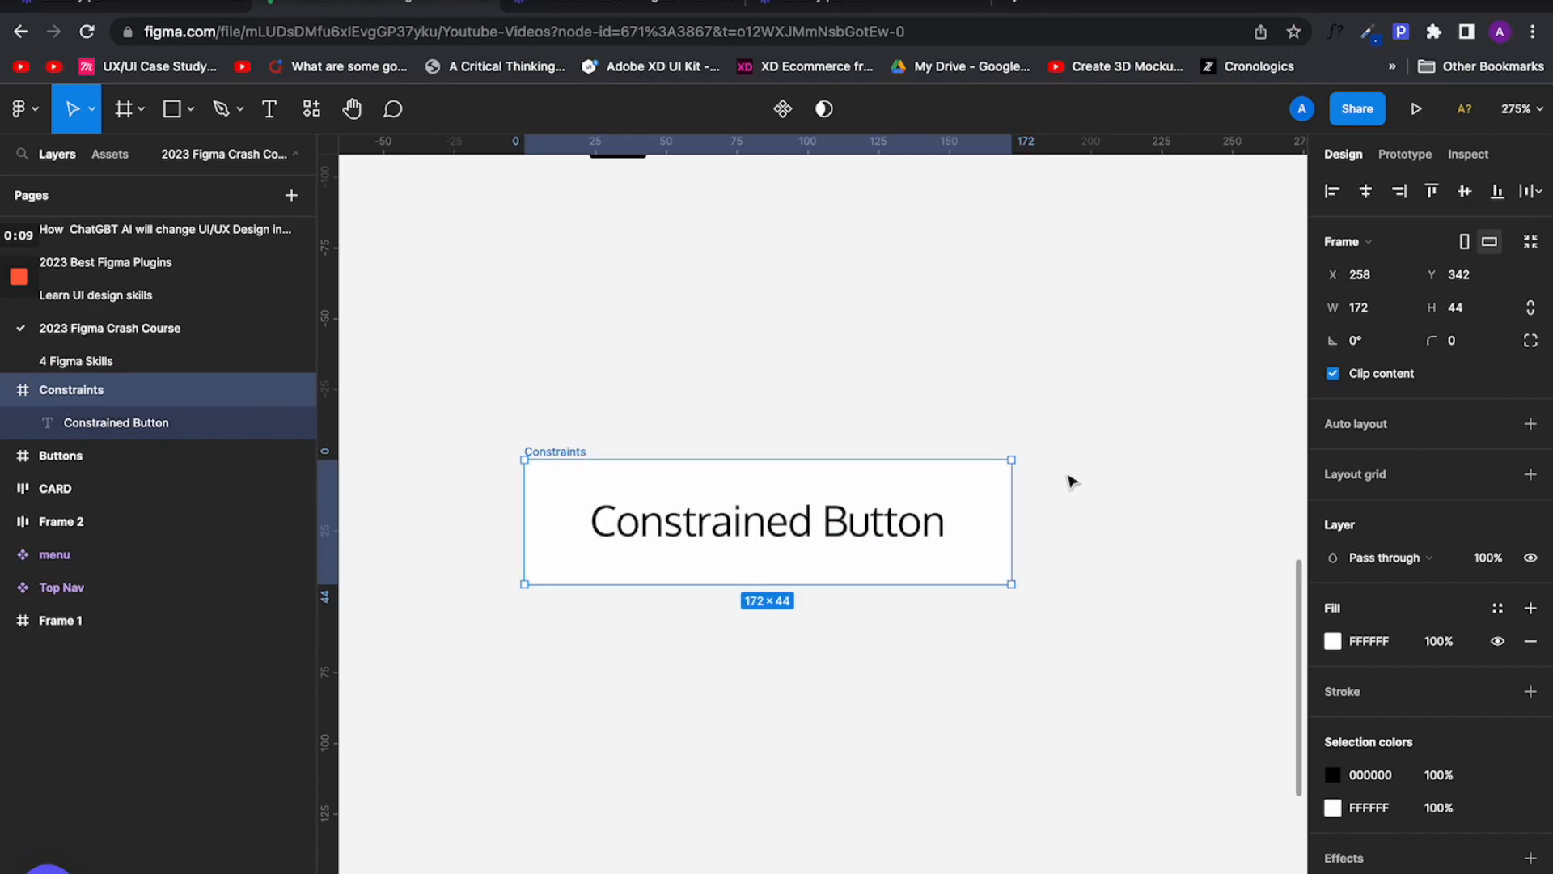
drag(1017, 506, 1113, 502)
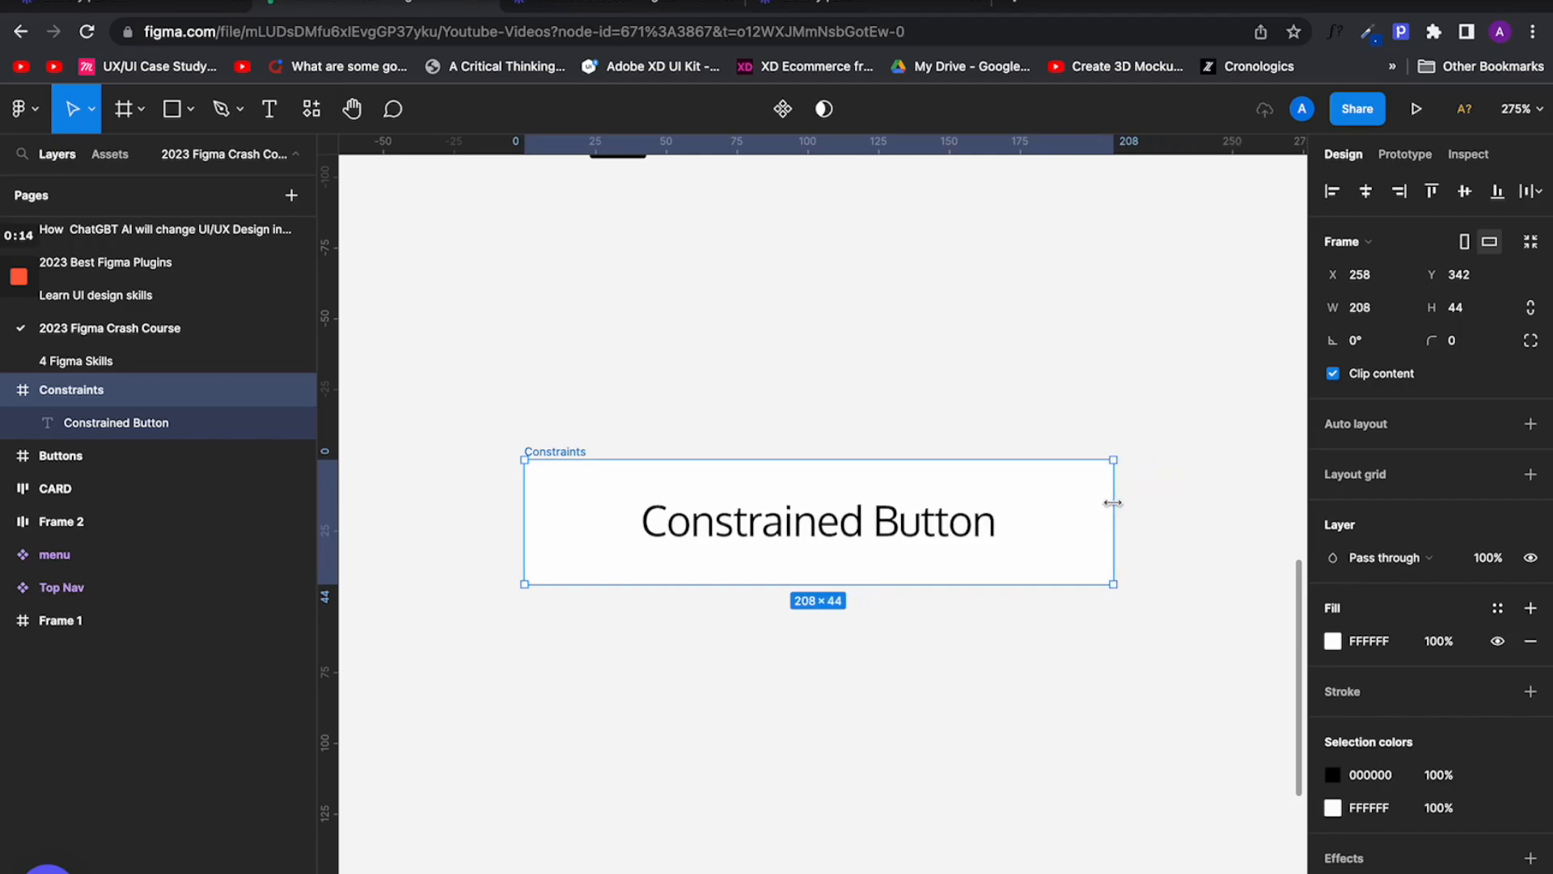
Step: Append a long run of extra n letters to the Constrained Button label
click(930, 529)
double_click(991, 526)
click(978, 520)
text(nnnnnnnnnnnn)
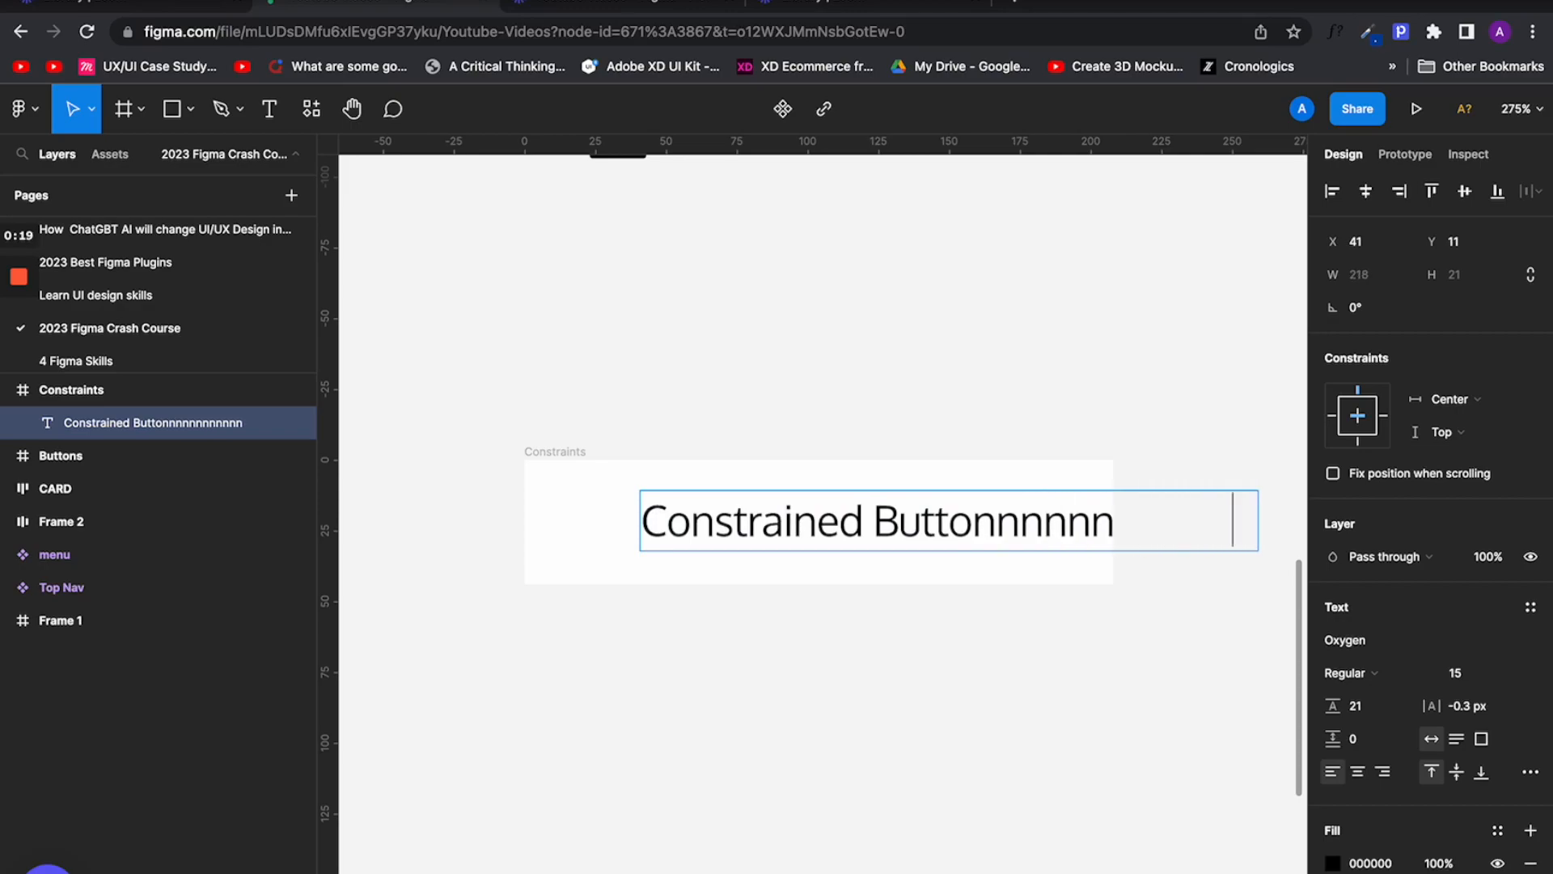
key(Escape)
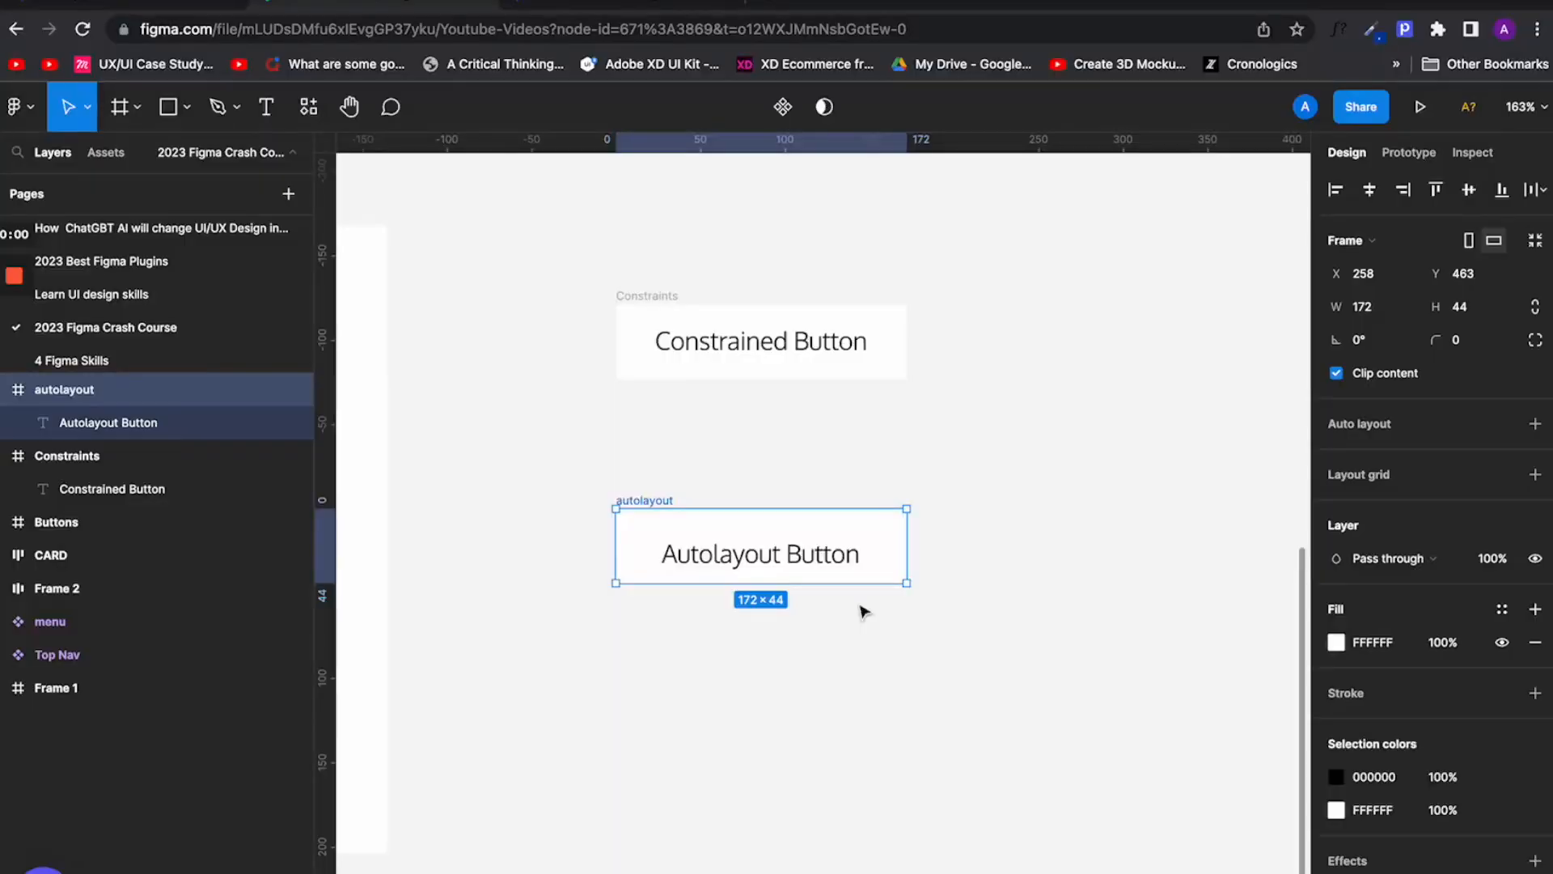
Step: Apply auto layout to the frame named autolayout
key(shift+2)
click(663, 386)
click(513, 407)
click(1535, 423)
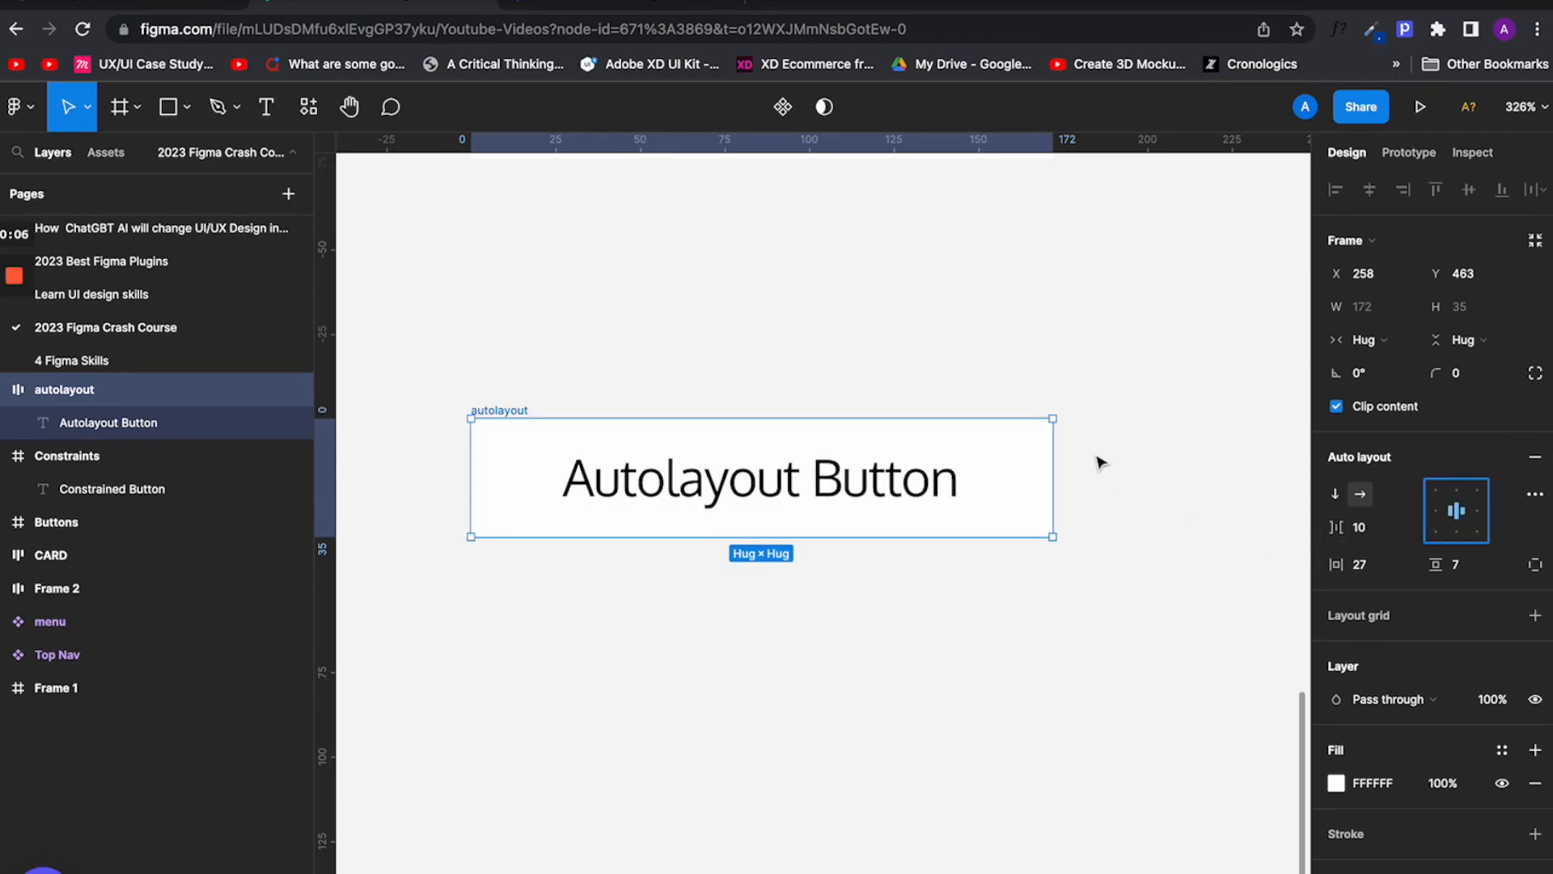
Step: Append a run of extra n letters to the Autolayout Button label
click(929, 485)
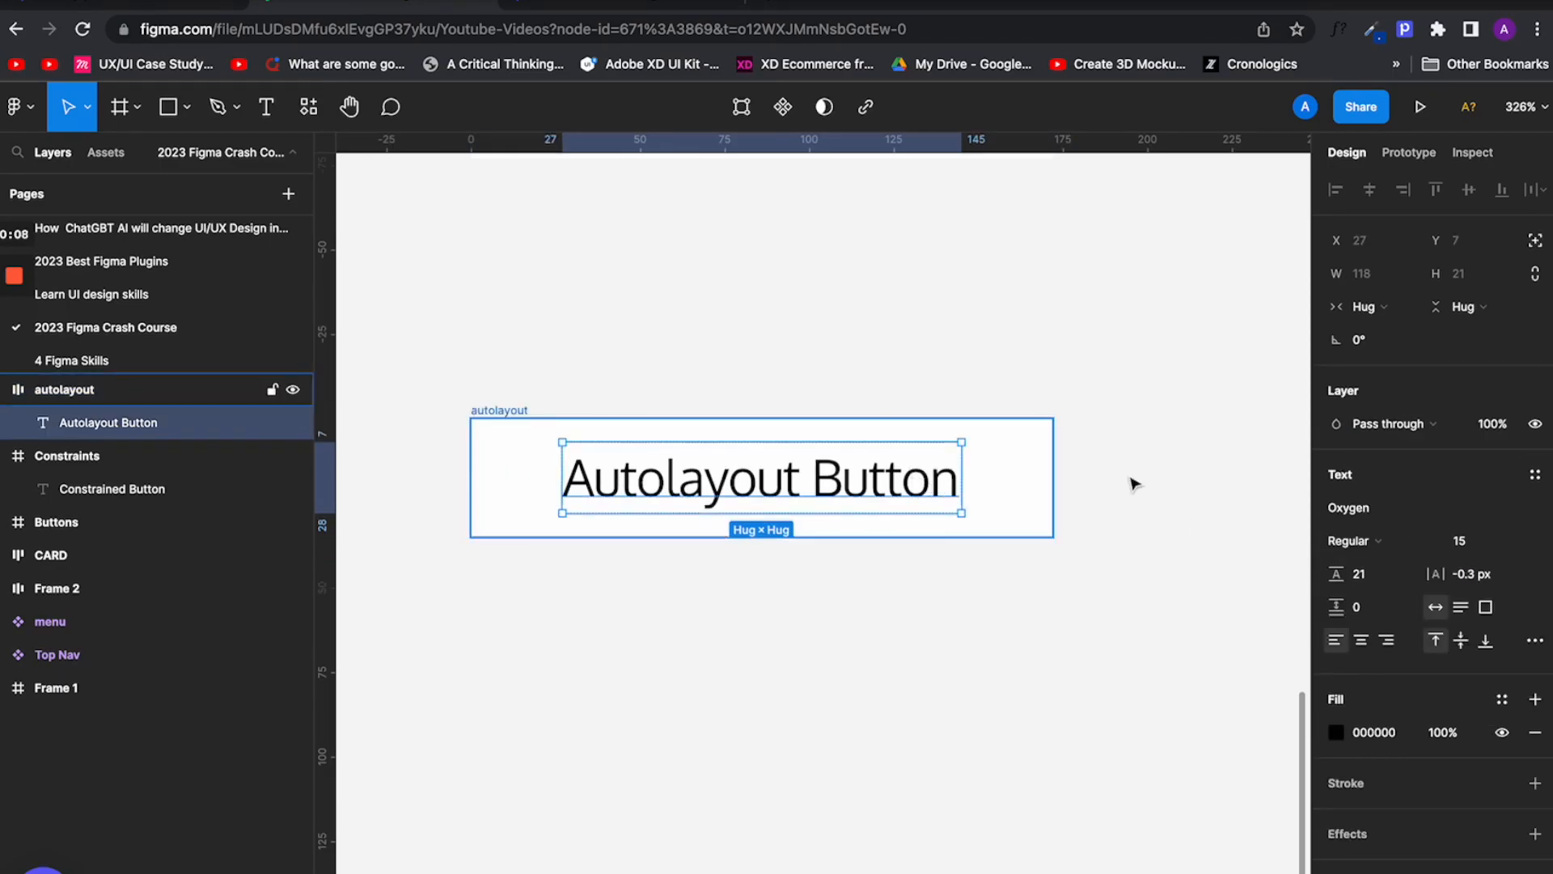
double_click(946, 473)
click(949, 471)
text(nnnnnnnnnn)
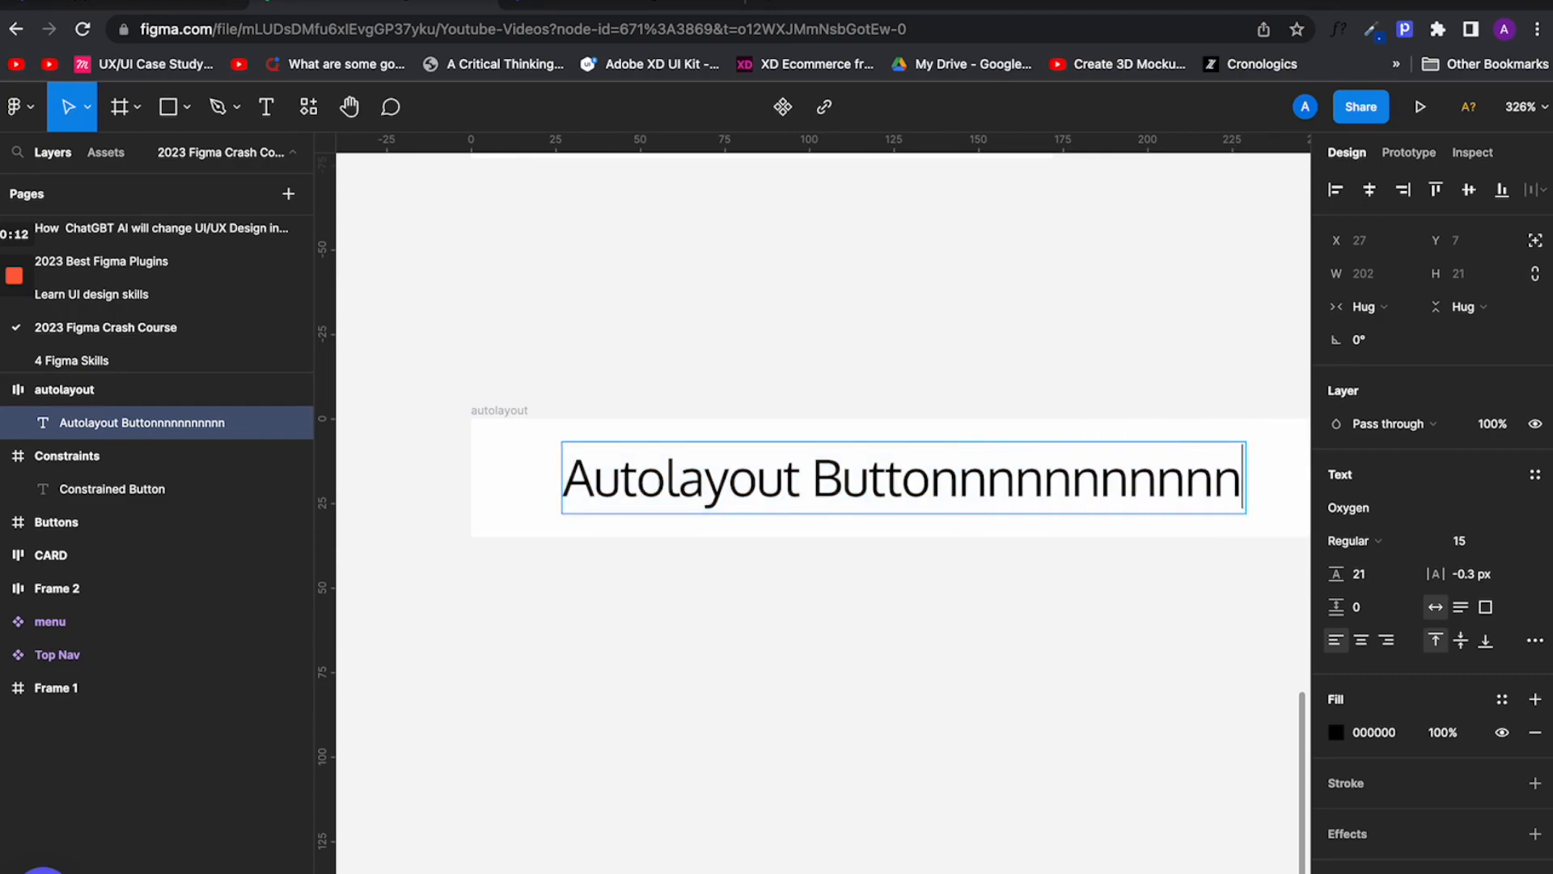
scroll(823, 477, down, 3)
scroll(822, 478, right, 3)
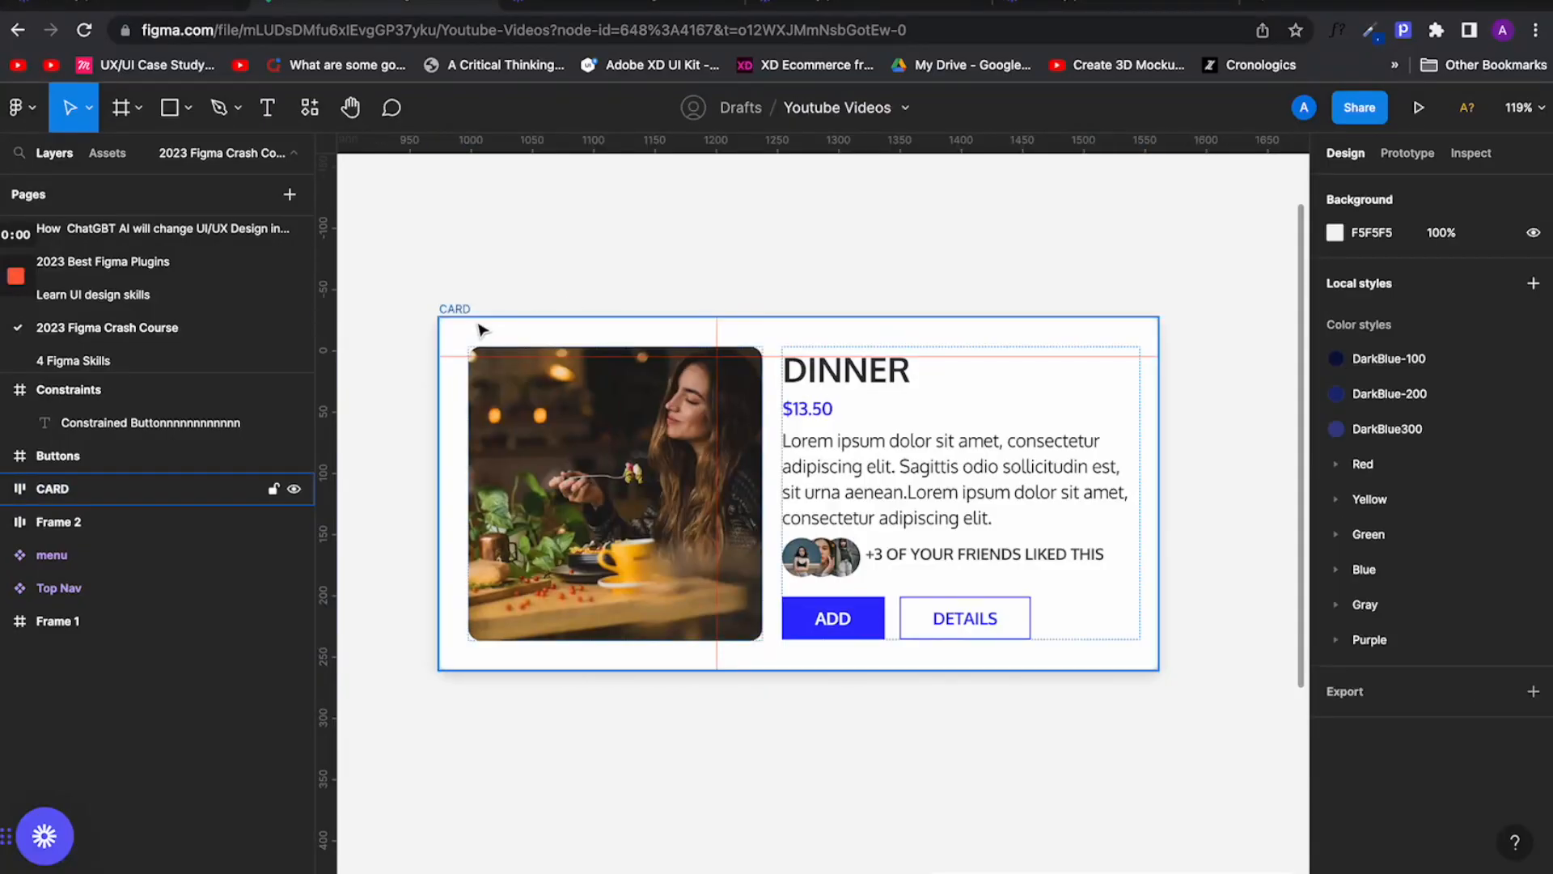
Step: Inspect the layers nested in the CARD frame, including the auto layout spacing of the friends' Images row
click(481, 329)
drag(769, 496, 771, 502)
double_click(825, 556)
double_click(825, 556)
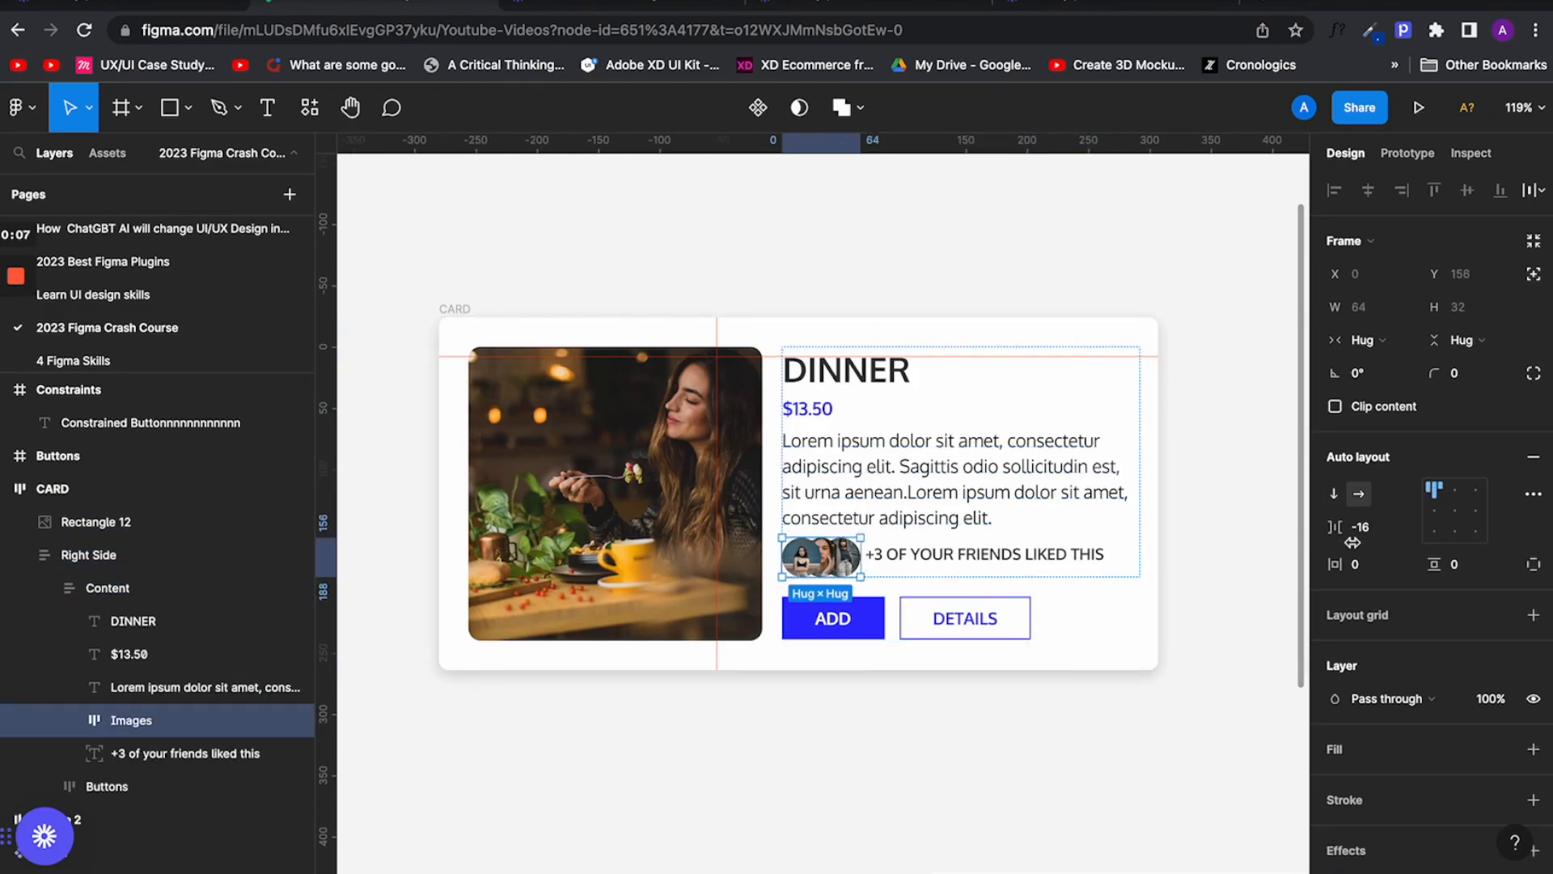
double_click(884, 555)
click(1361, 528)
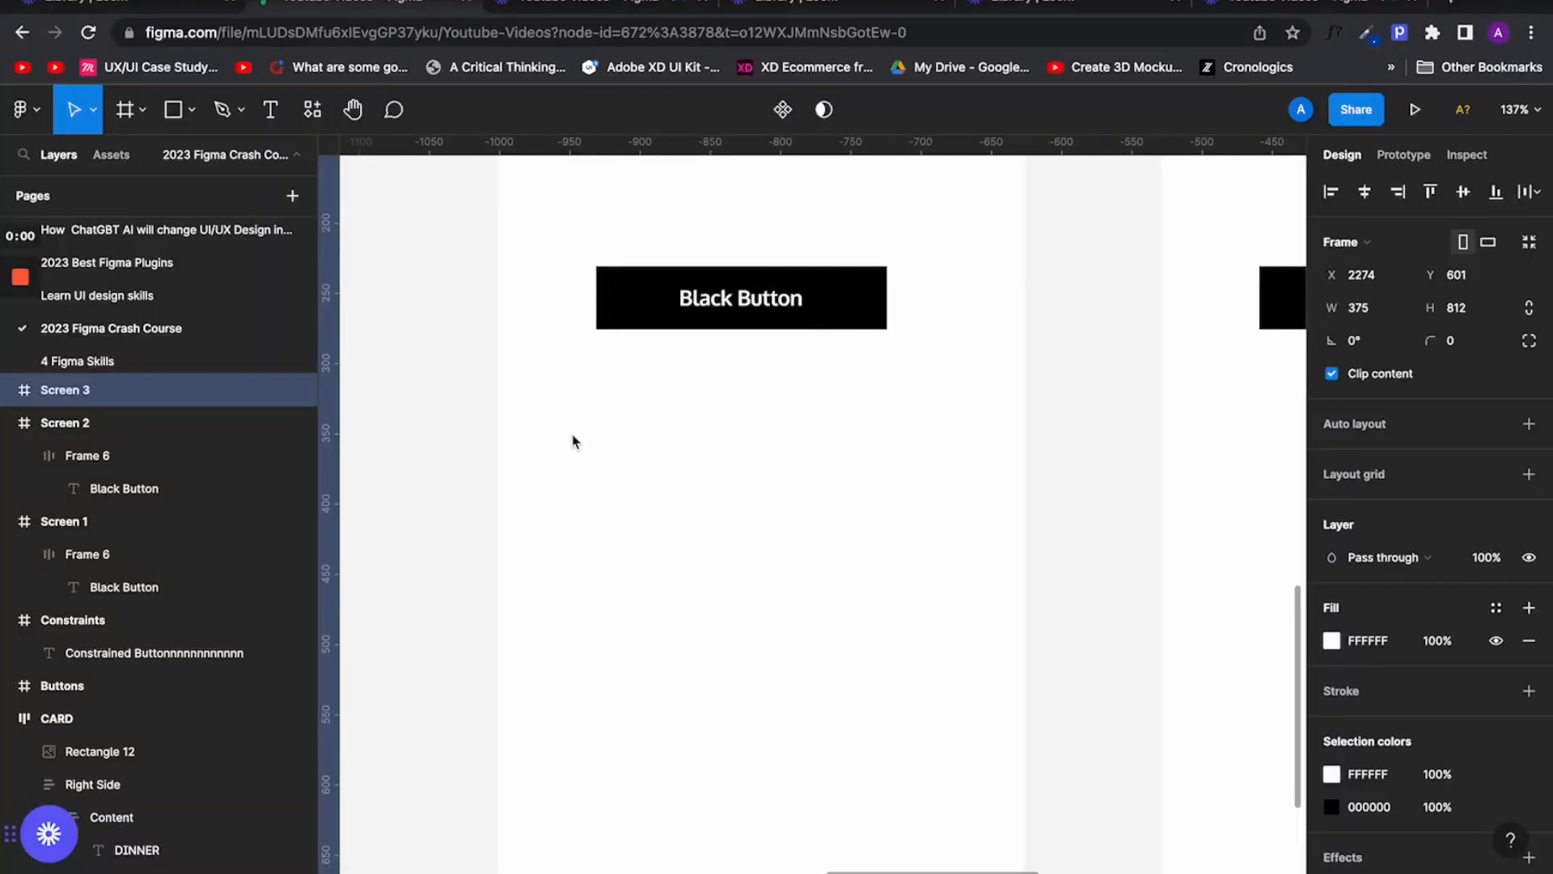
Step: Change the fill of the black button on Screen 1 to red FF1111
scroll(579, 450, down, 5)
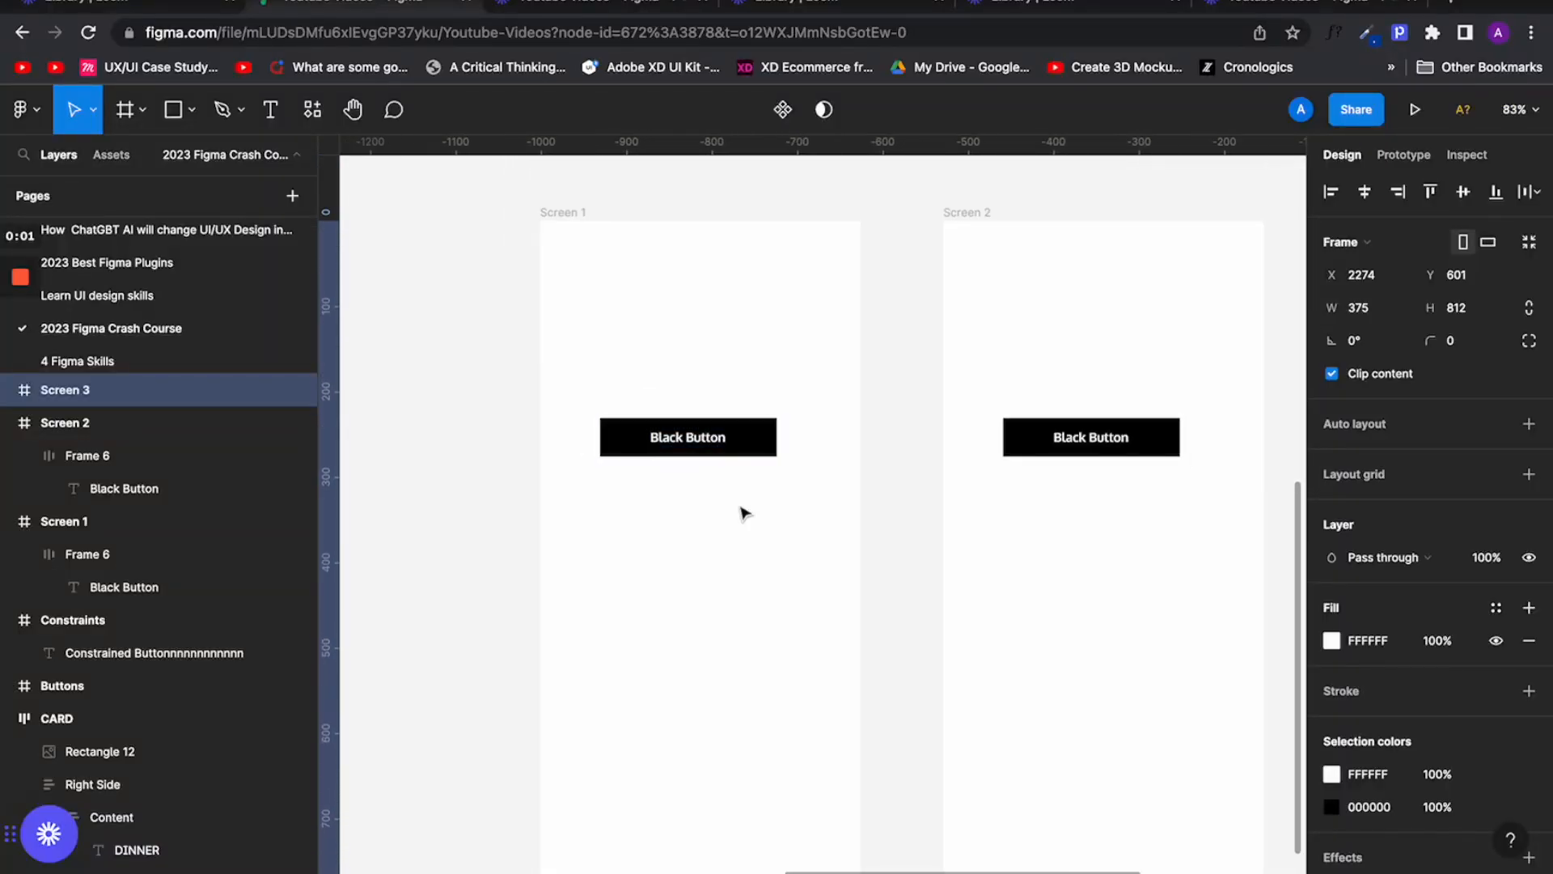
scroll(757, 478, down, 3)
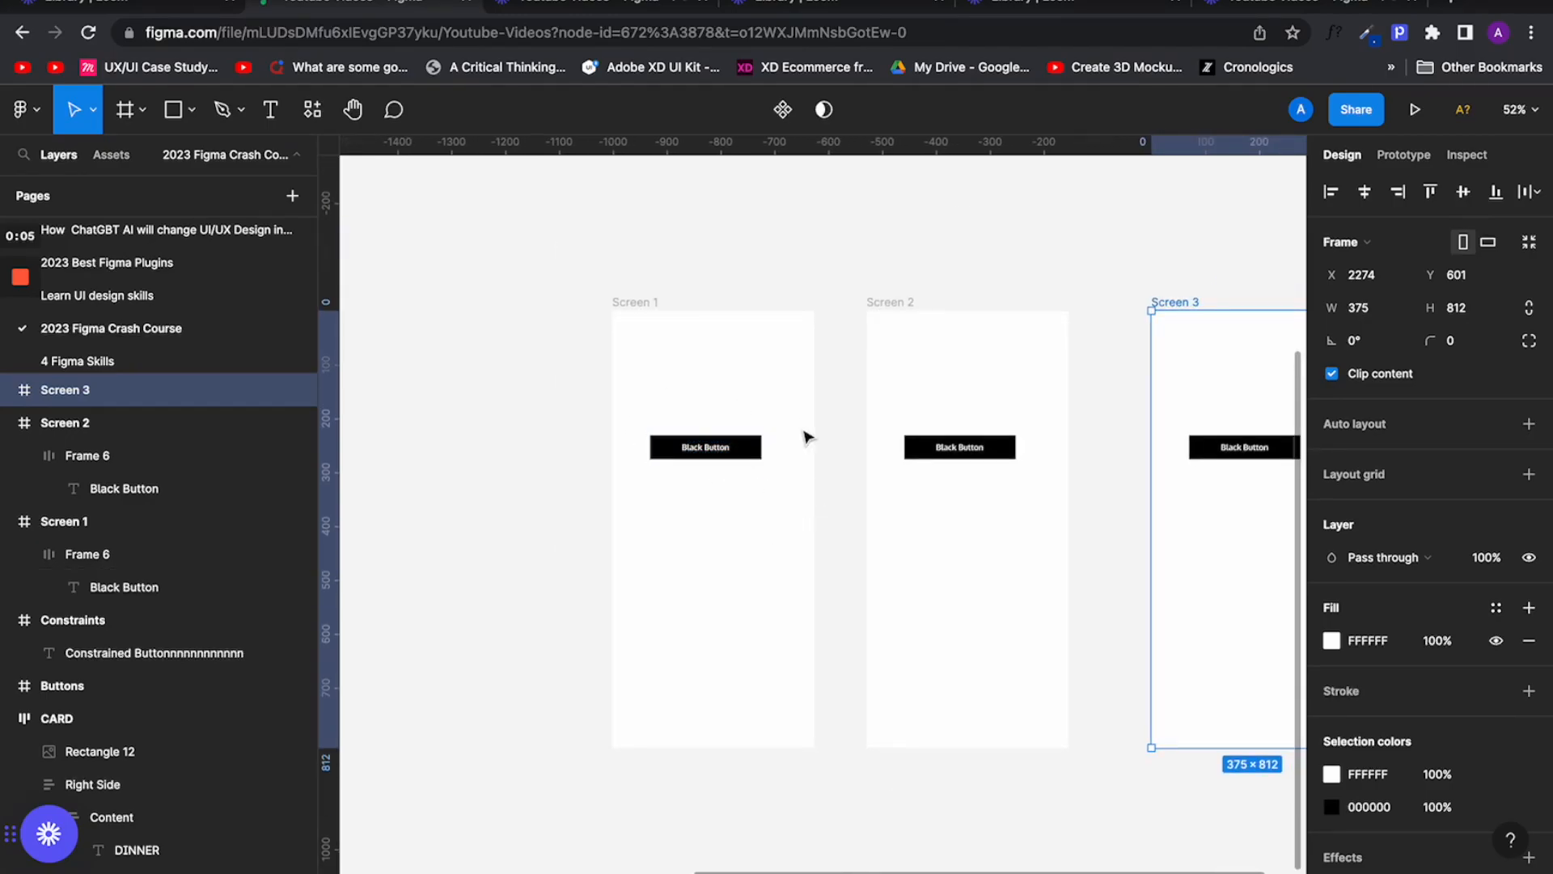
scroll(704, 475, up, 5)
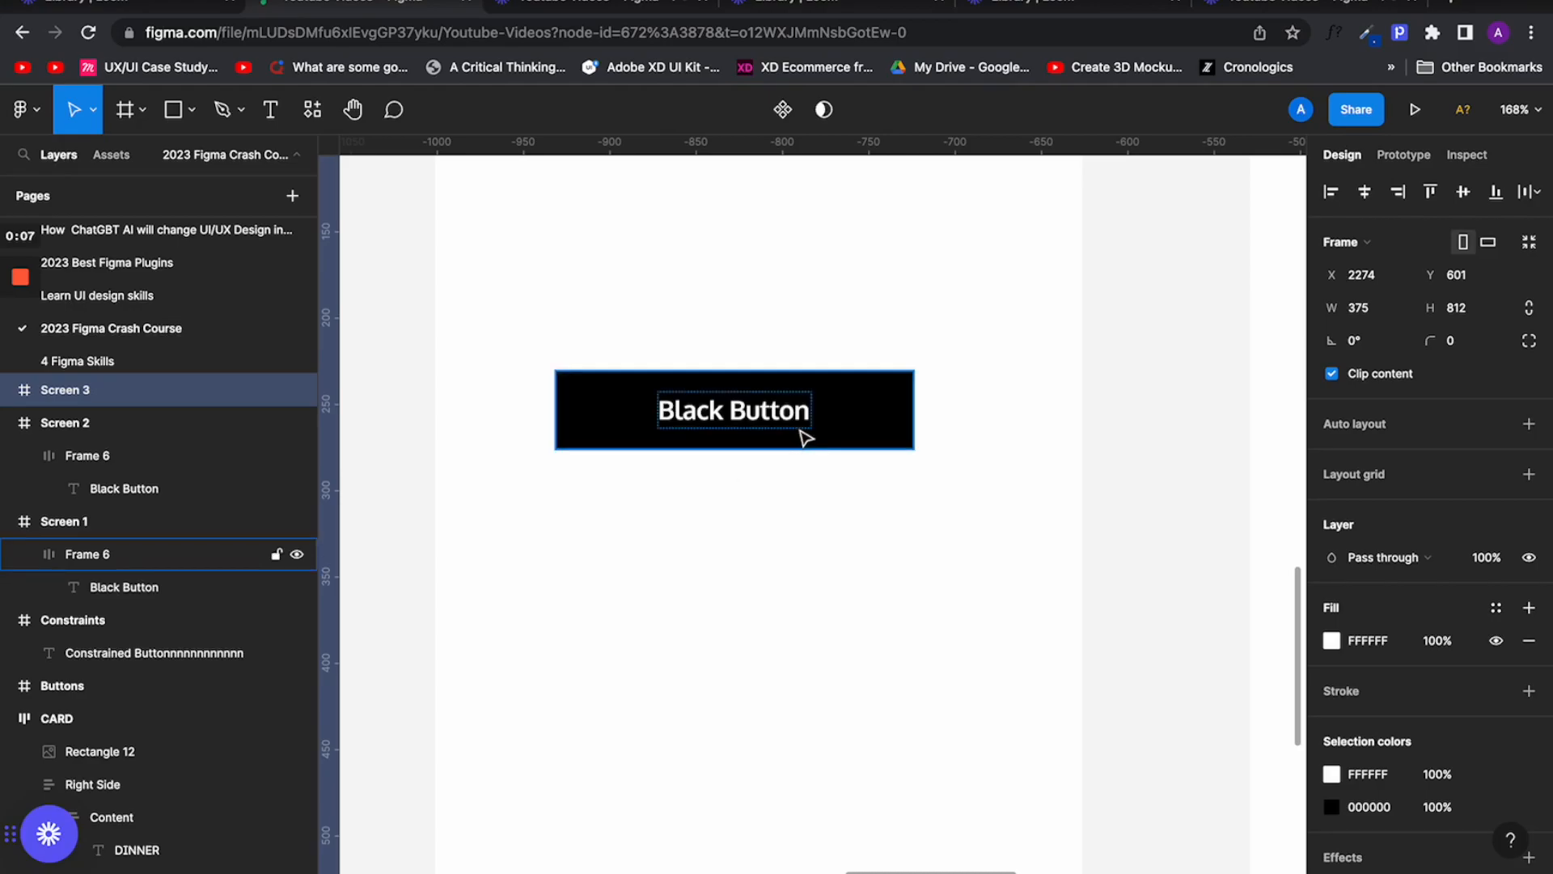
click(879, 431)
scroll(1351, 707, down, 3)
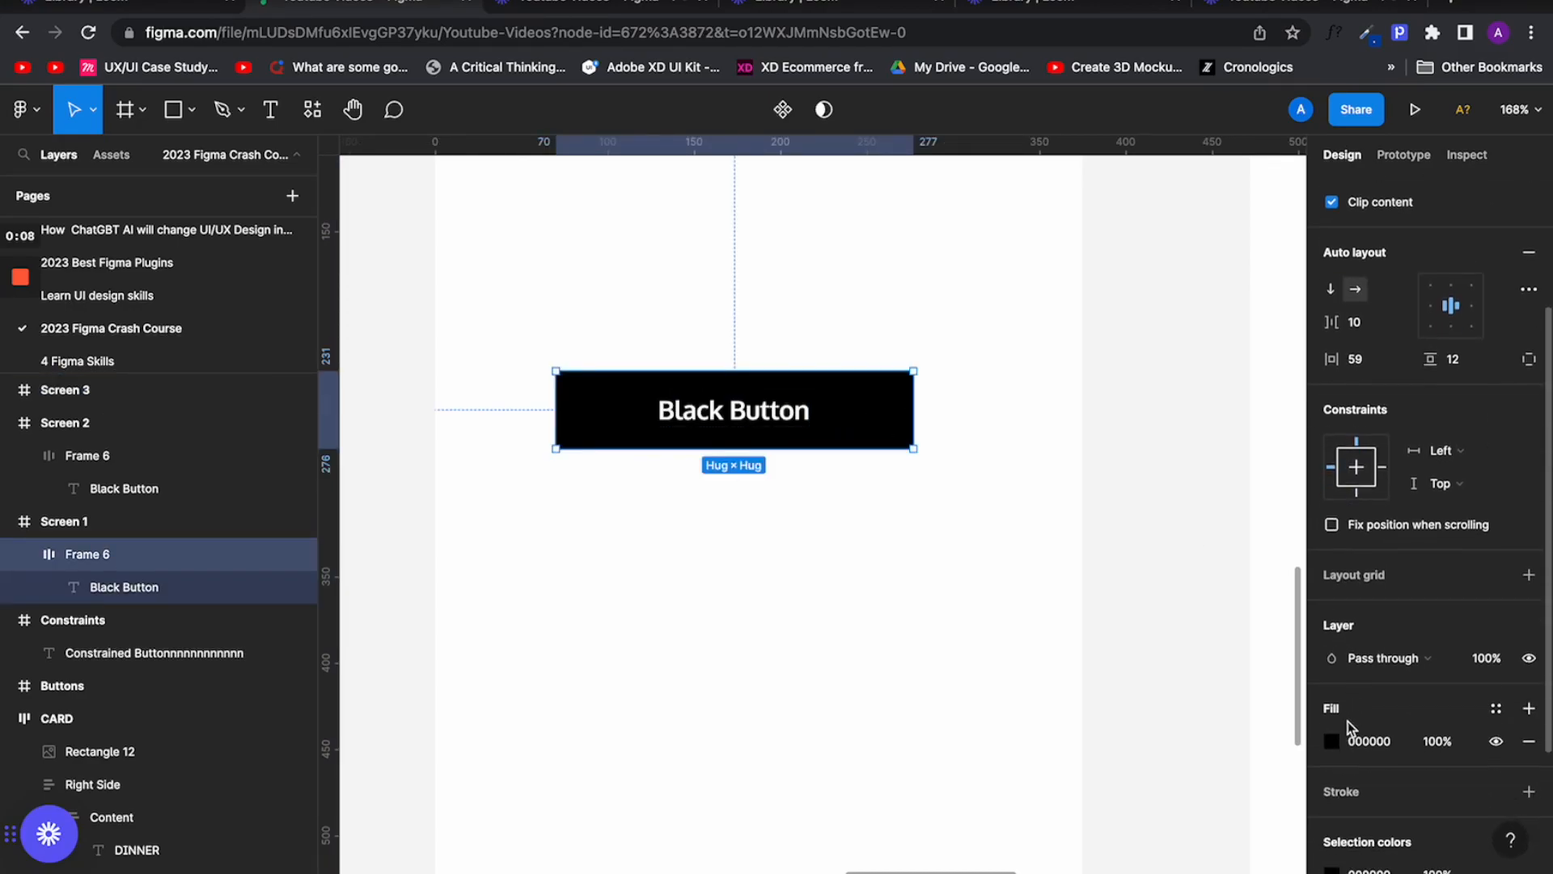
click(1331, 741)
drag(1227, 505, 1290, 368)
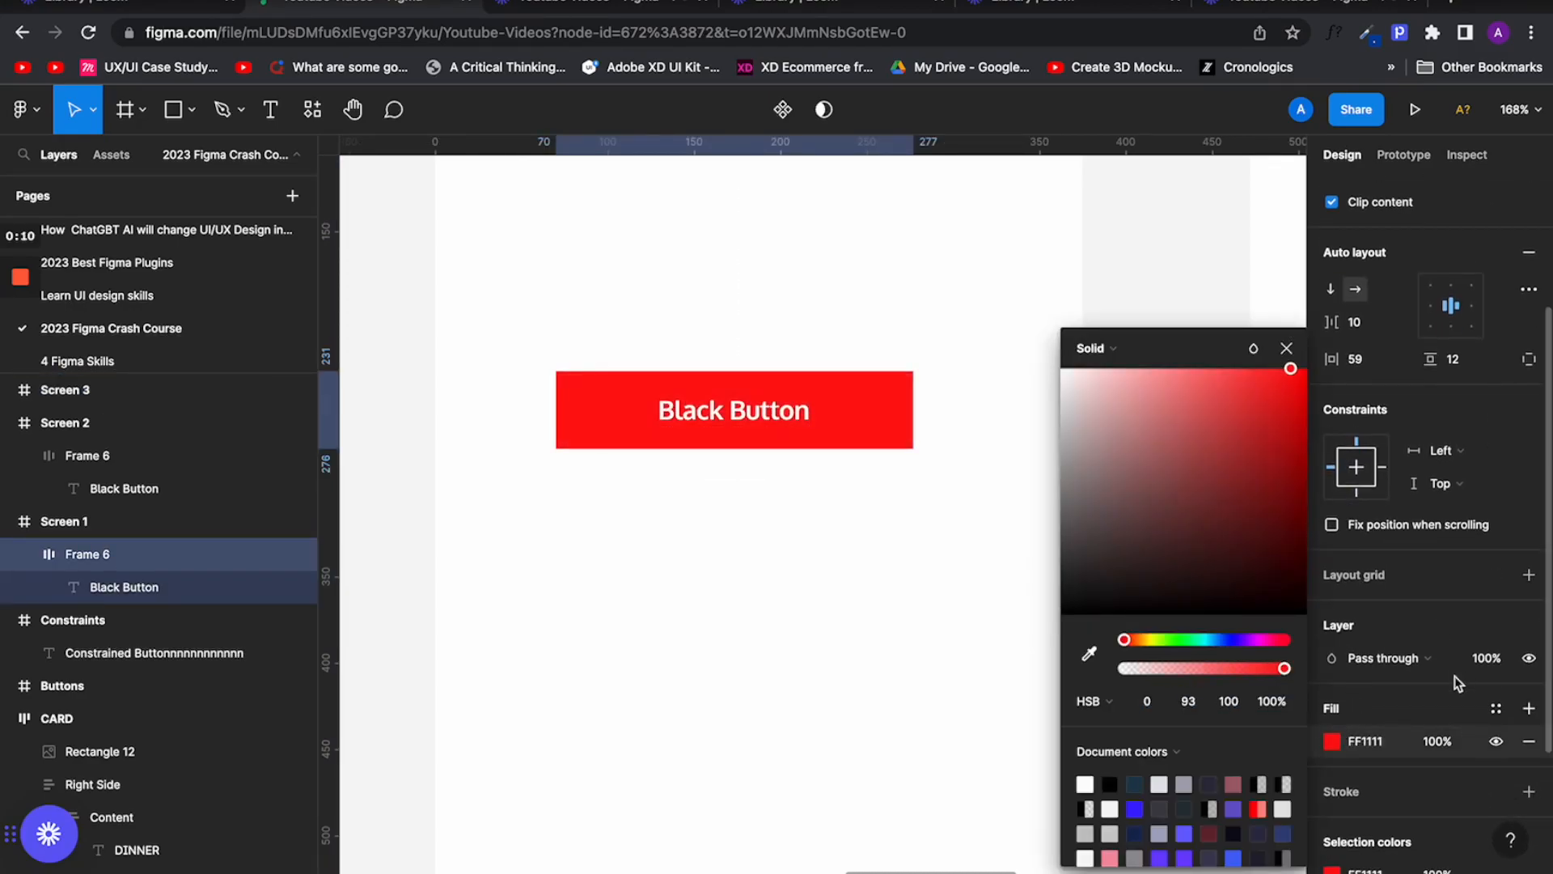
click(1364, 754)
Step: Set the fill of the button on Screen 2 to FF1111
scroll(914, 594, right, 5)
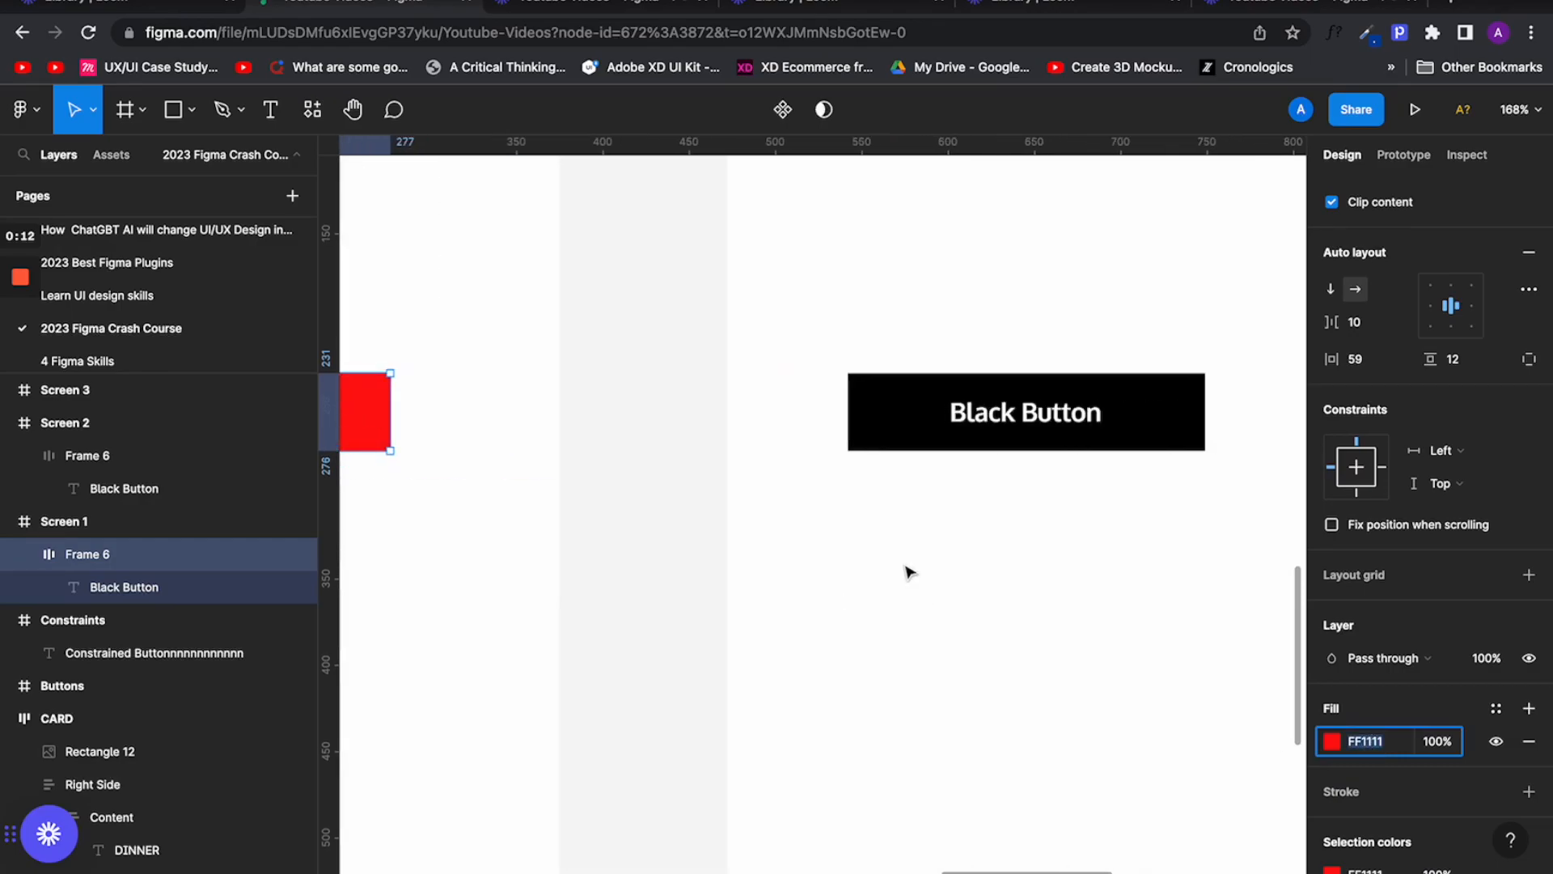
click(961, 433)
click(1387, 753)
text(FF1111)
key(Return)
Step: Set the fill of the button on Screen 3 to FF1111
scroll(1068, 658, right, 10)
ctrl+scroll(1068, 665, down, 3)
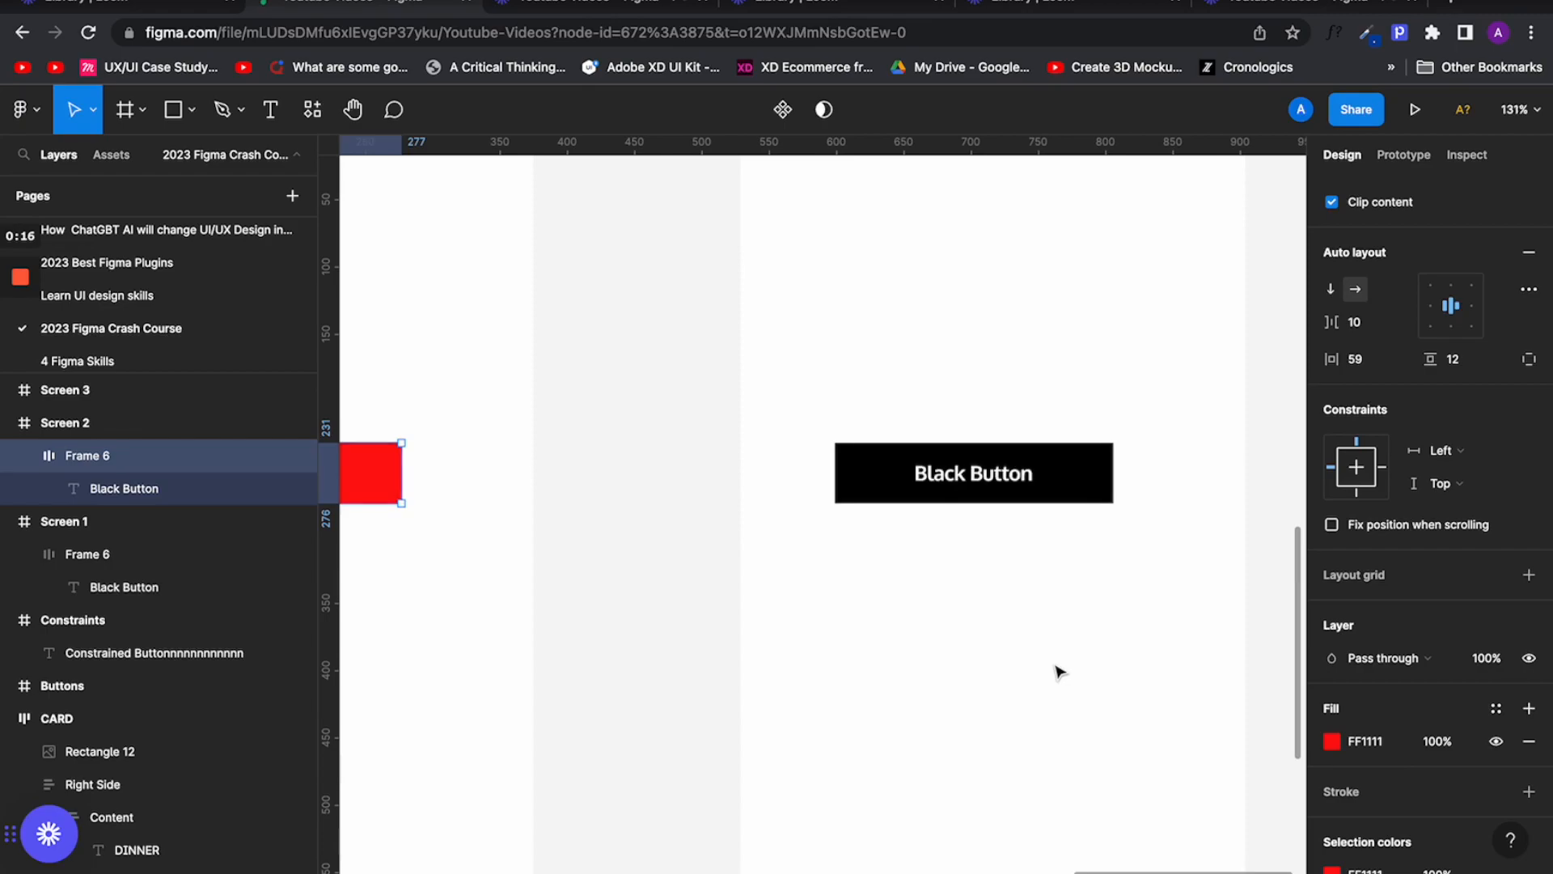
scroll(1059, 667, right, 3)
scroll(1060, 668, up, 3)
click(951, 582)
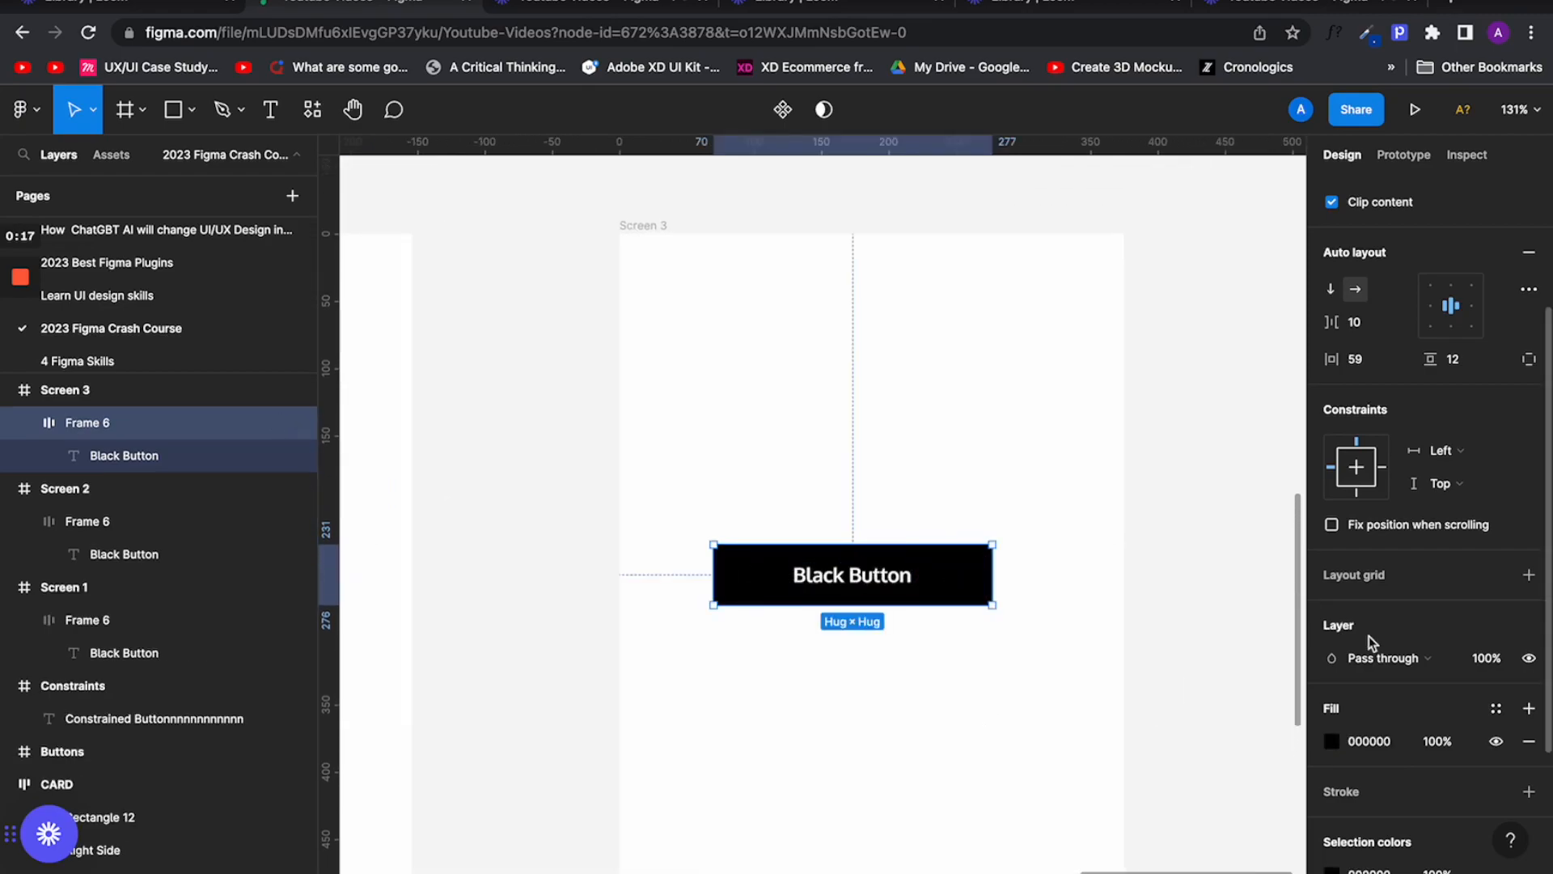
click(1379, 743)
text(FF1111)
key(Return)
ctrl+scroll(917, 617, down, 5)
scroll(917, 617, left, 3)
scroll(916, 617, right, 1)
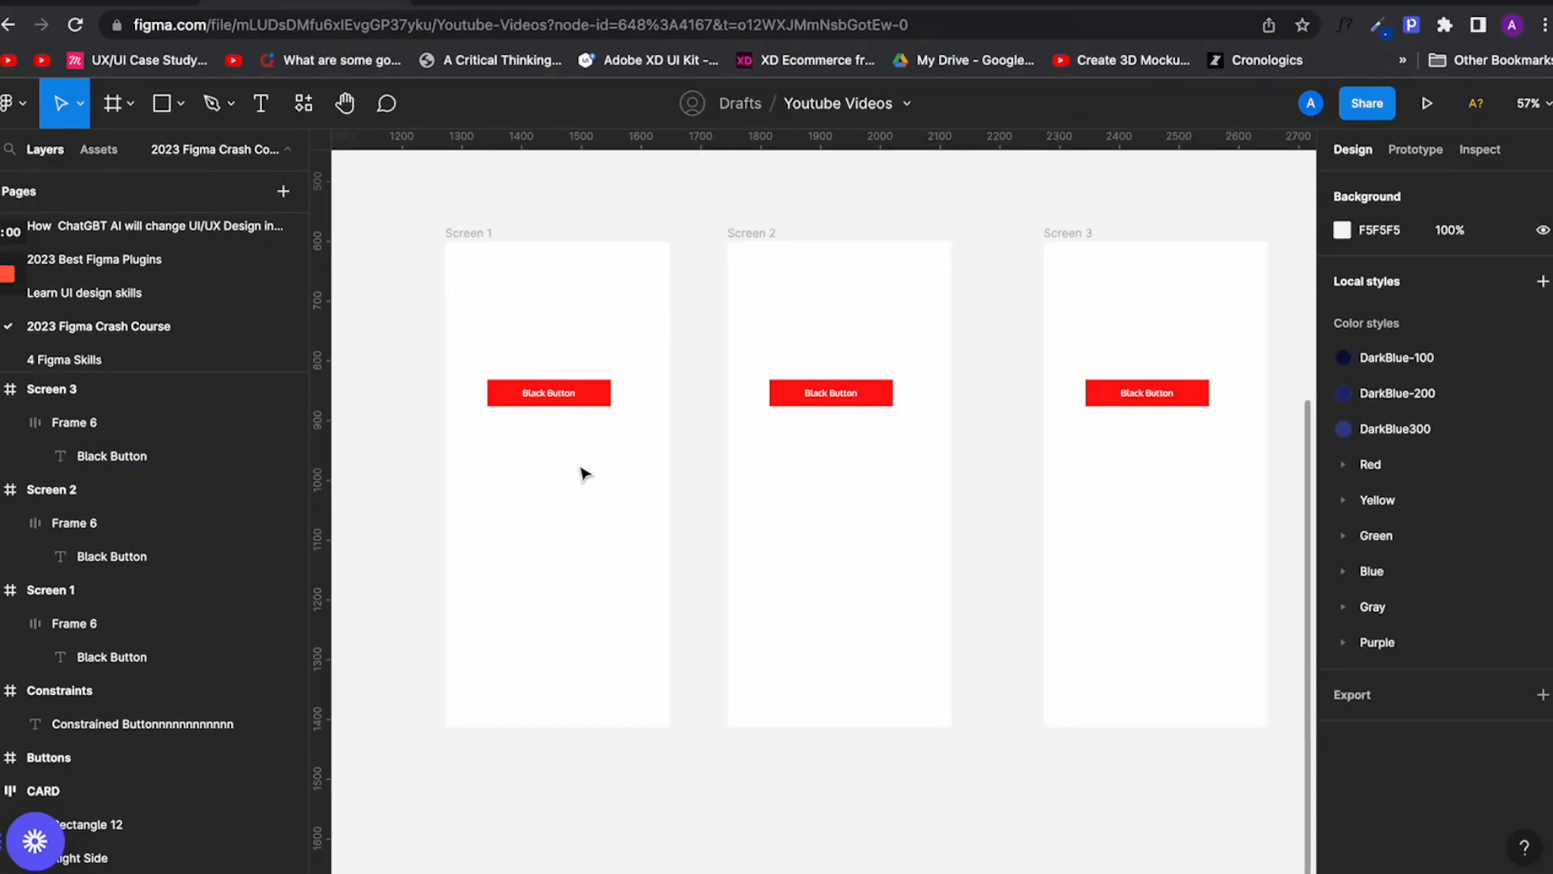
Step: Duplicate the red button on Screen 1 and place the copy directly below the original
ctrl+scroll(583, 472, up, 5)
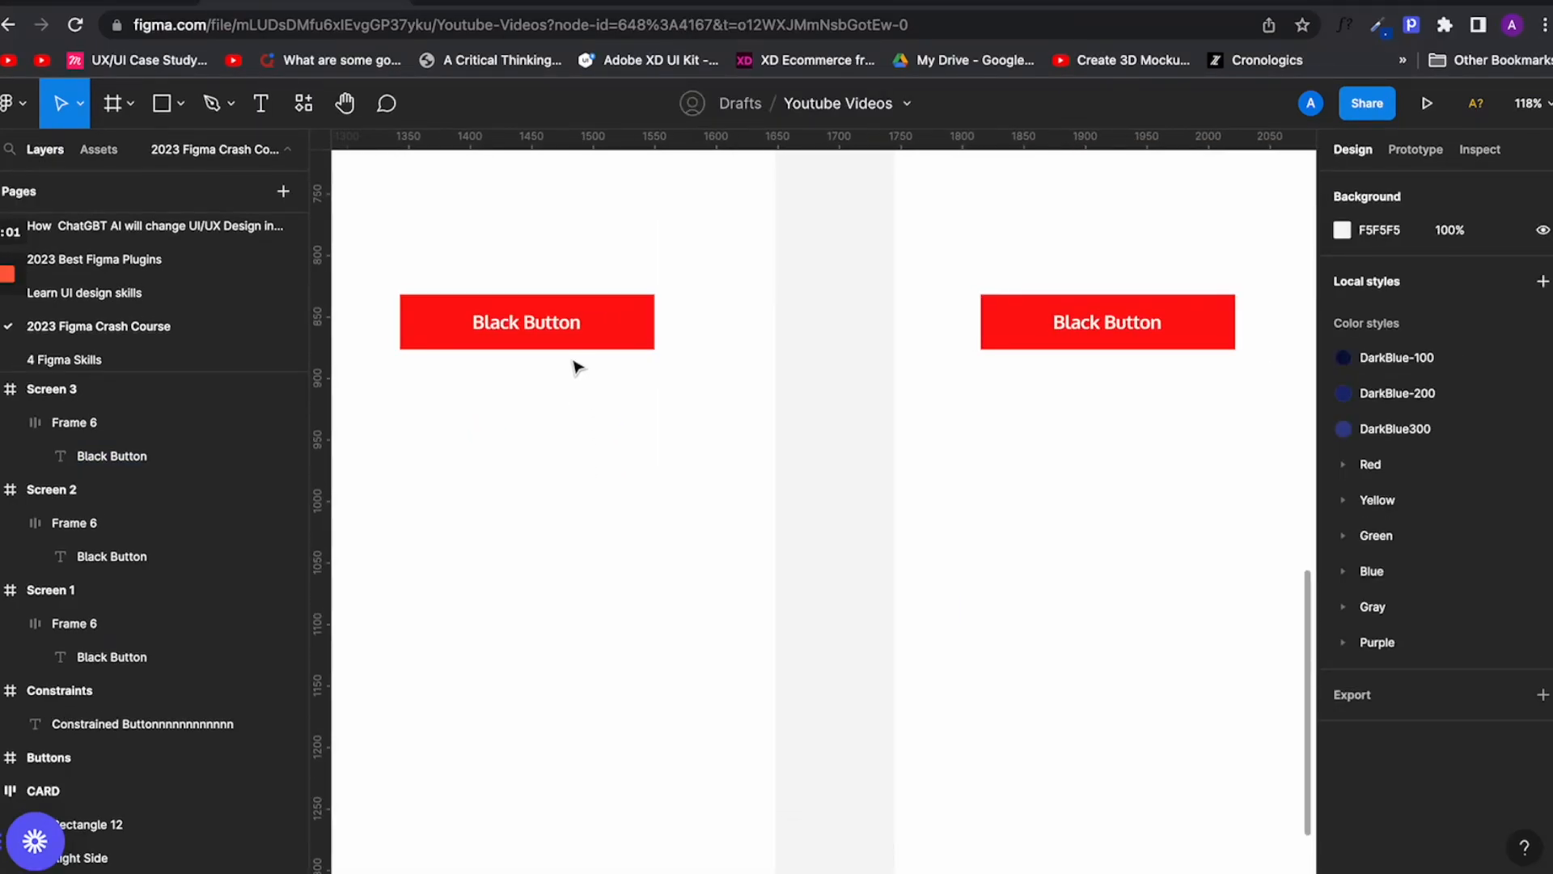
click(583, 332)
alt+drag(583, 332, 579, 426)
ctrl+scroll(1009, 532, down, 1)
ctrl+scroll(1009, 532, down, 3)
Step: Change the fill of the lower button on Screen 1 to black
scroll(1380, 749, down, 5)
click(1342, 541)
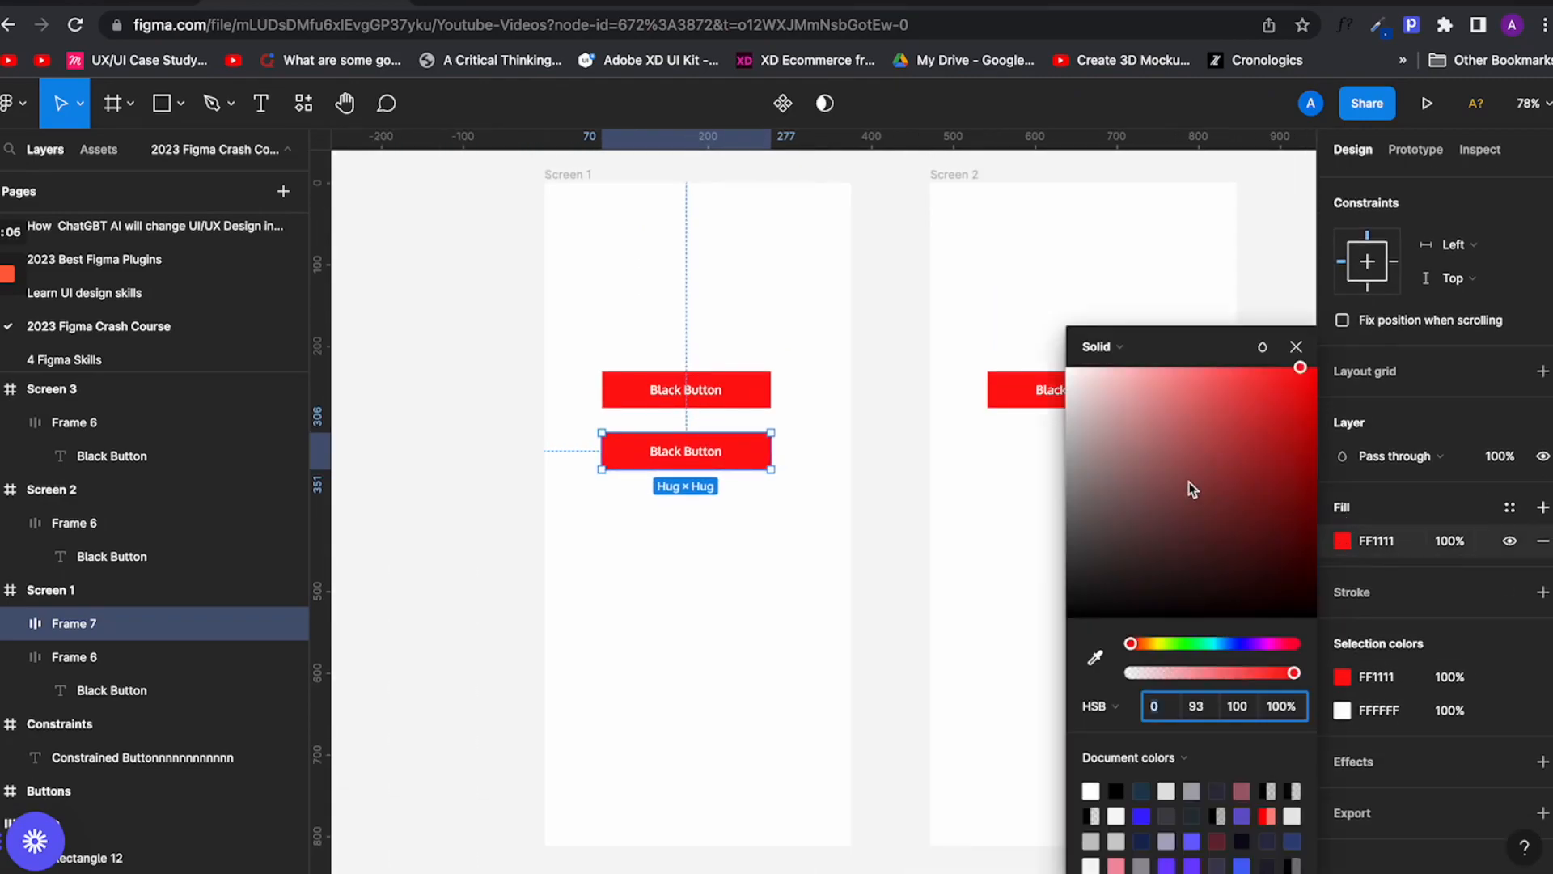
drag(1193, 489, 790, 659)
click(725, 507)
Step: Turn the black button on Screen 1 into a component and paste an instance of it onto Screen 2 and Screen 3
click(735, 451)
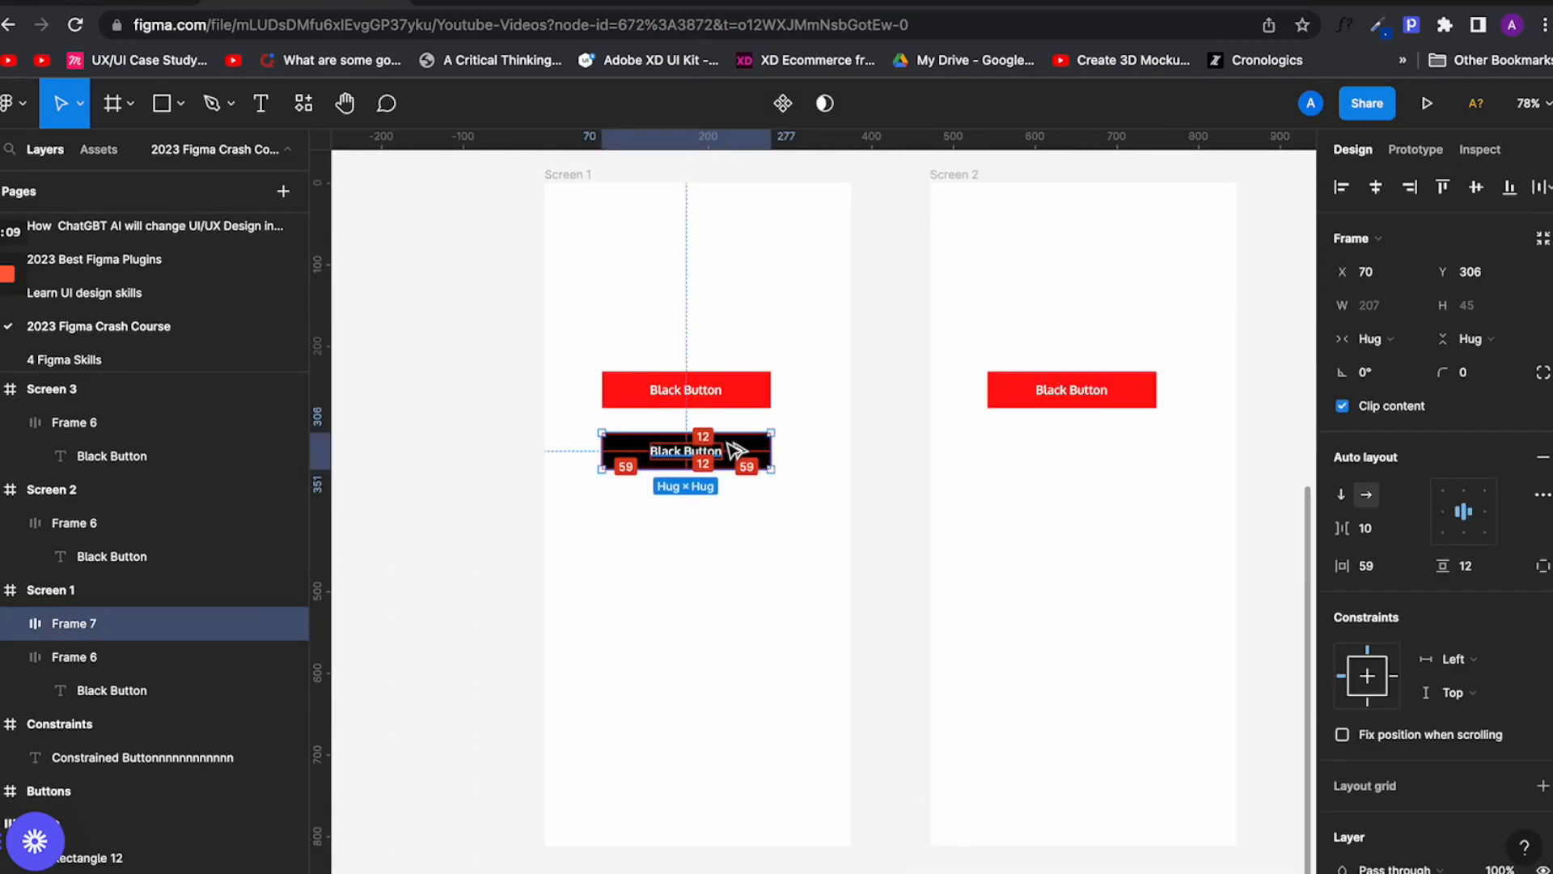
key(ctrl+alt+k)
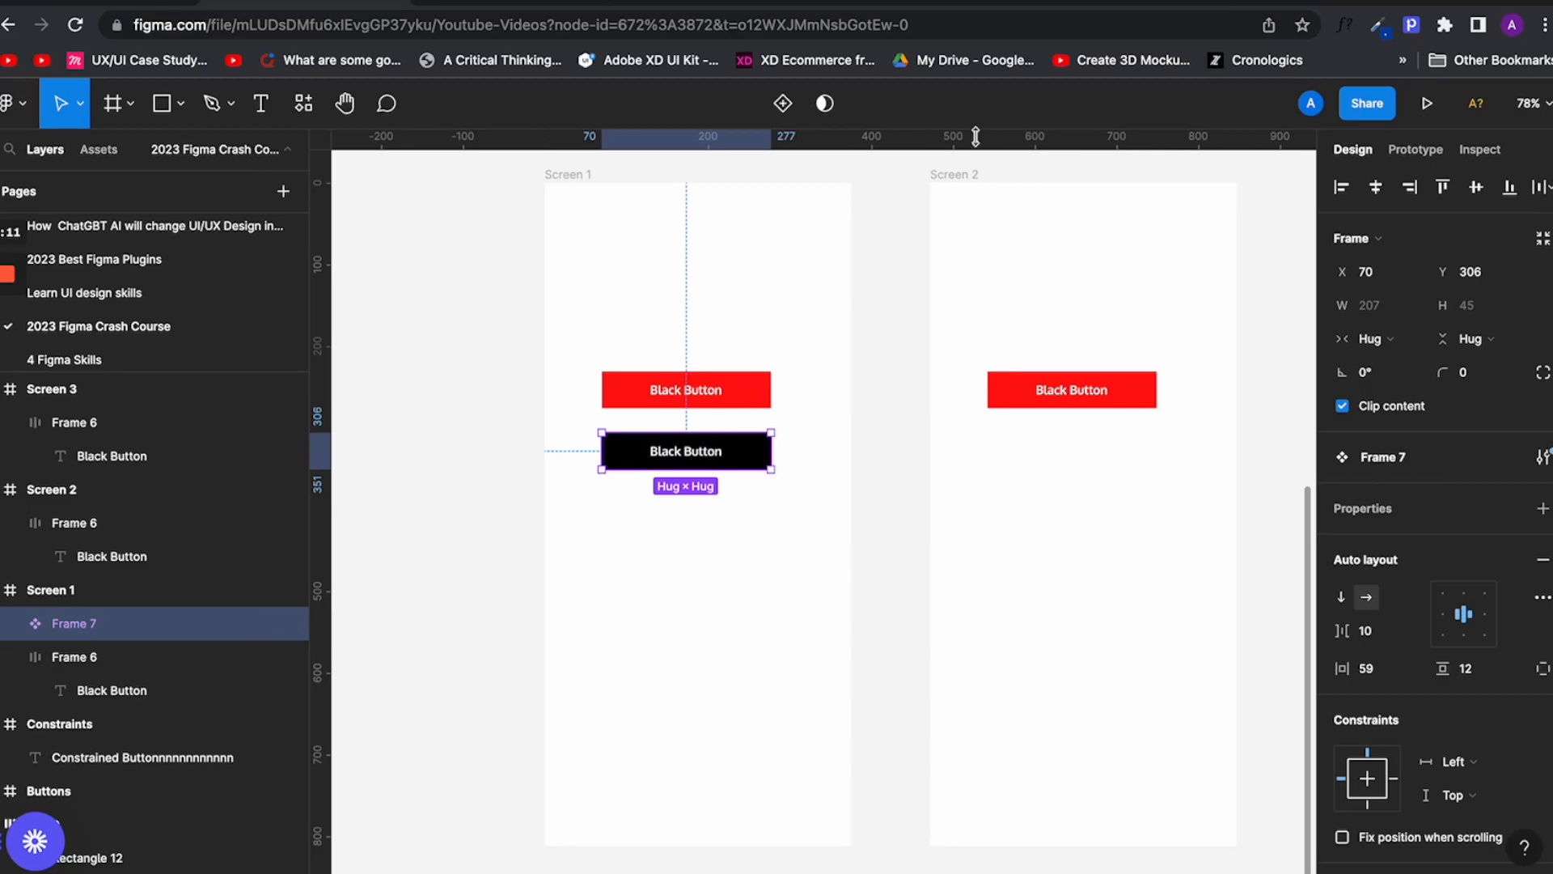
click(957, 173)
key(ctrl+v)
scroll(1008, 250, right, 5)
click(1017, 171)
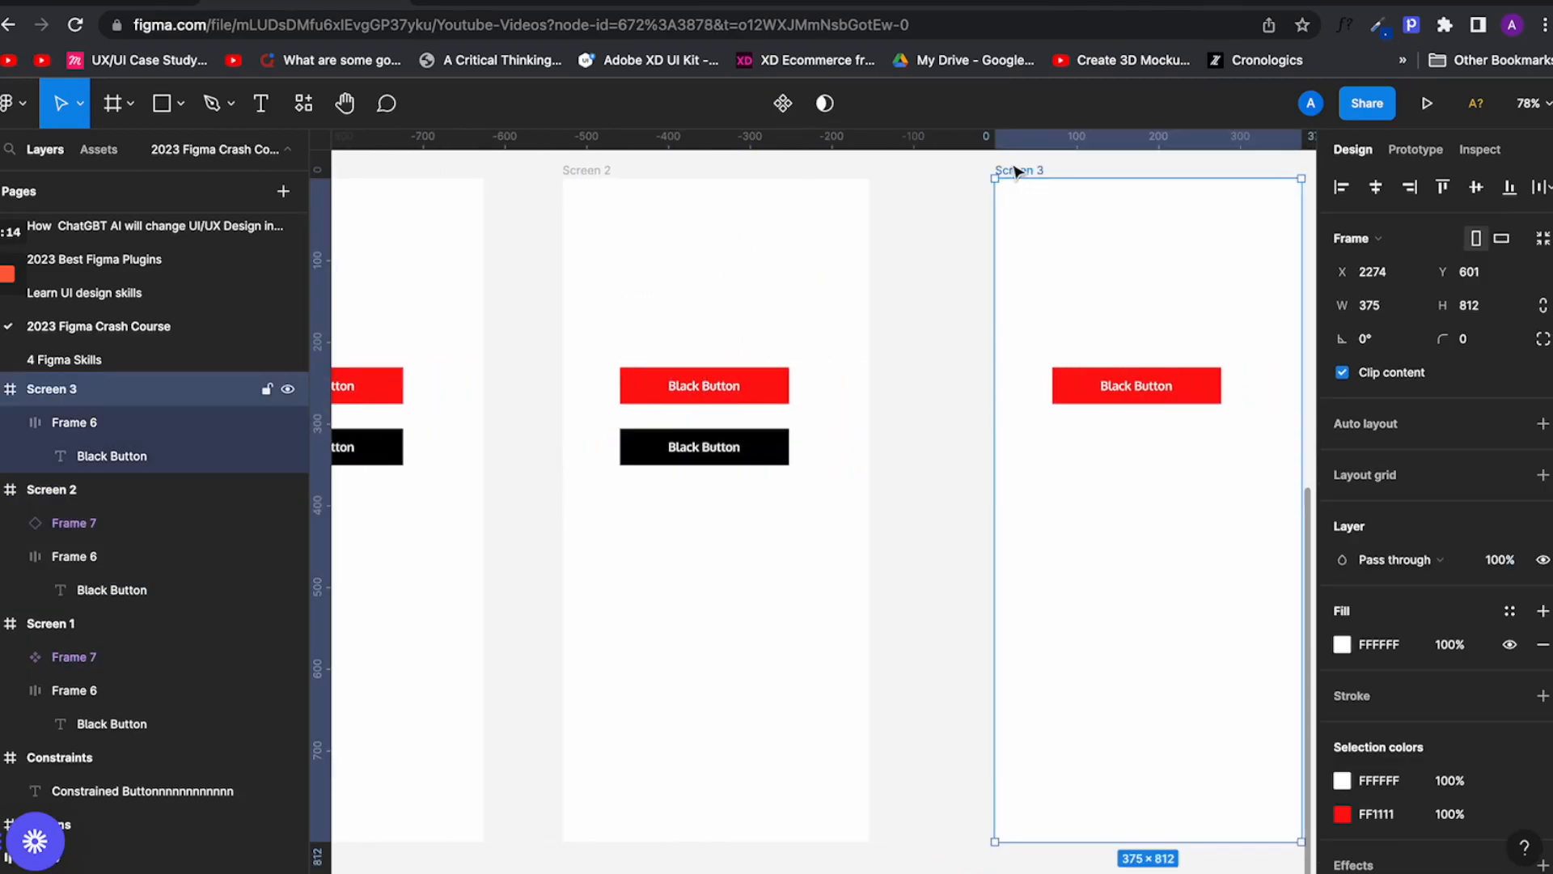
key(ctrl+v)
Step: Change the fill of the black button's main component on Screen 1 to a bright colour
scroll(1016, 170, left, 5)
click(817, 445)
scroll(818, 446, right, 2)
scroll(818, 446, down, 2)
scroll(818, 446, right, 1)
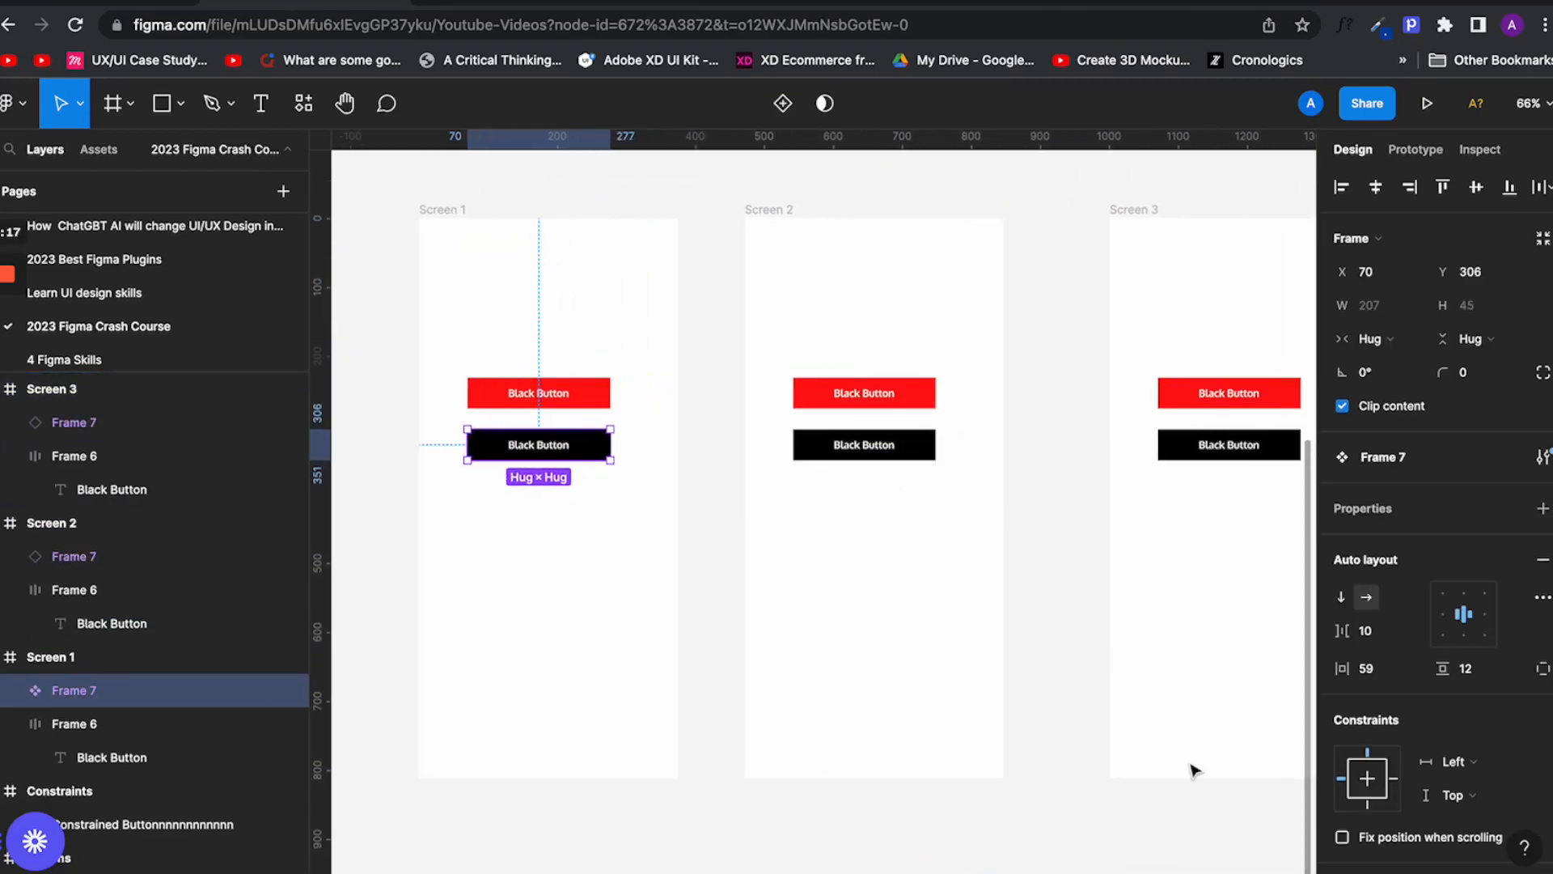
scroll(1383, 739, down, 5)
click(1343, 558)
drag(1209, 527, 1275, 367)
scroll(838, 551, right, 1)
scroll(839, 551, right, 3)
scroll(839, 551, down, 2)
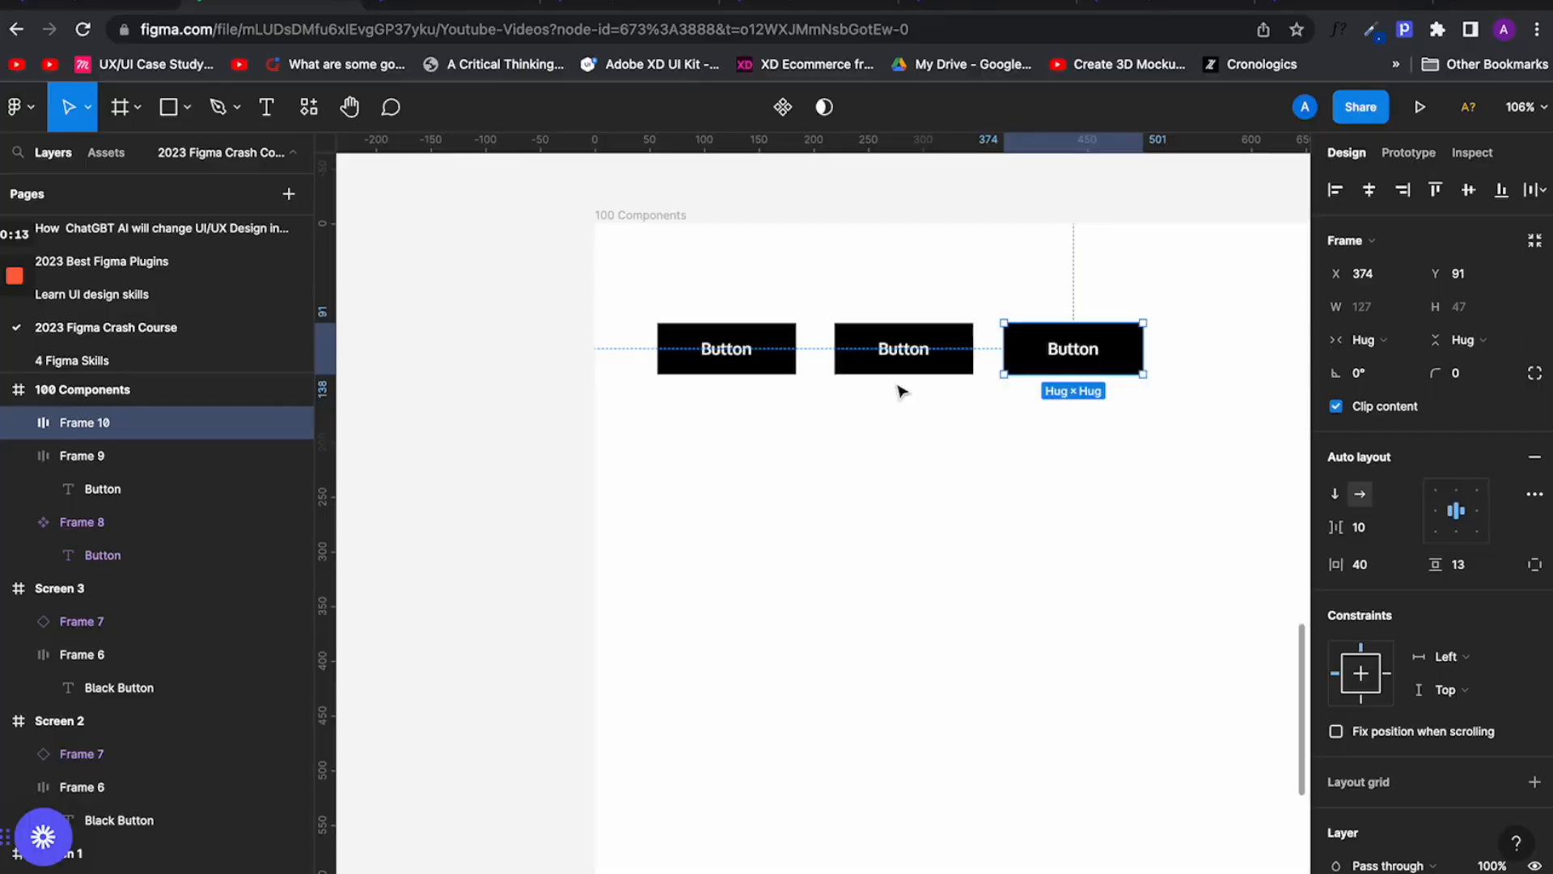
Step: Change the fill of the middle button in the 100 Components frame to a vivid blue-violet
click(918, 372)
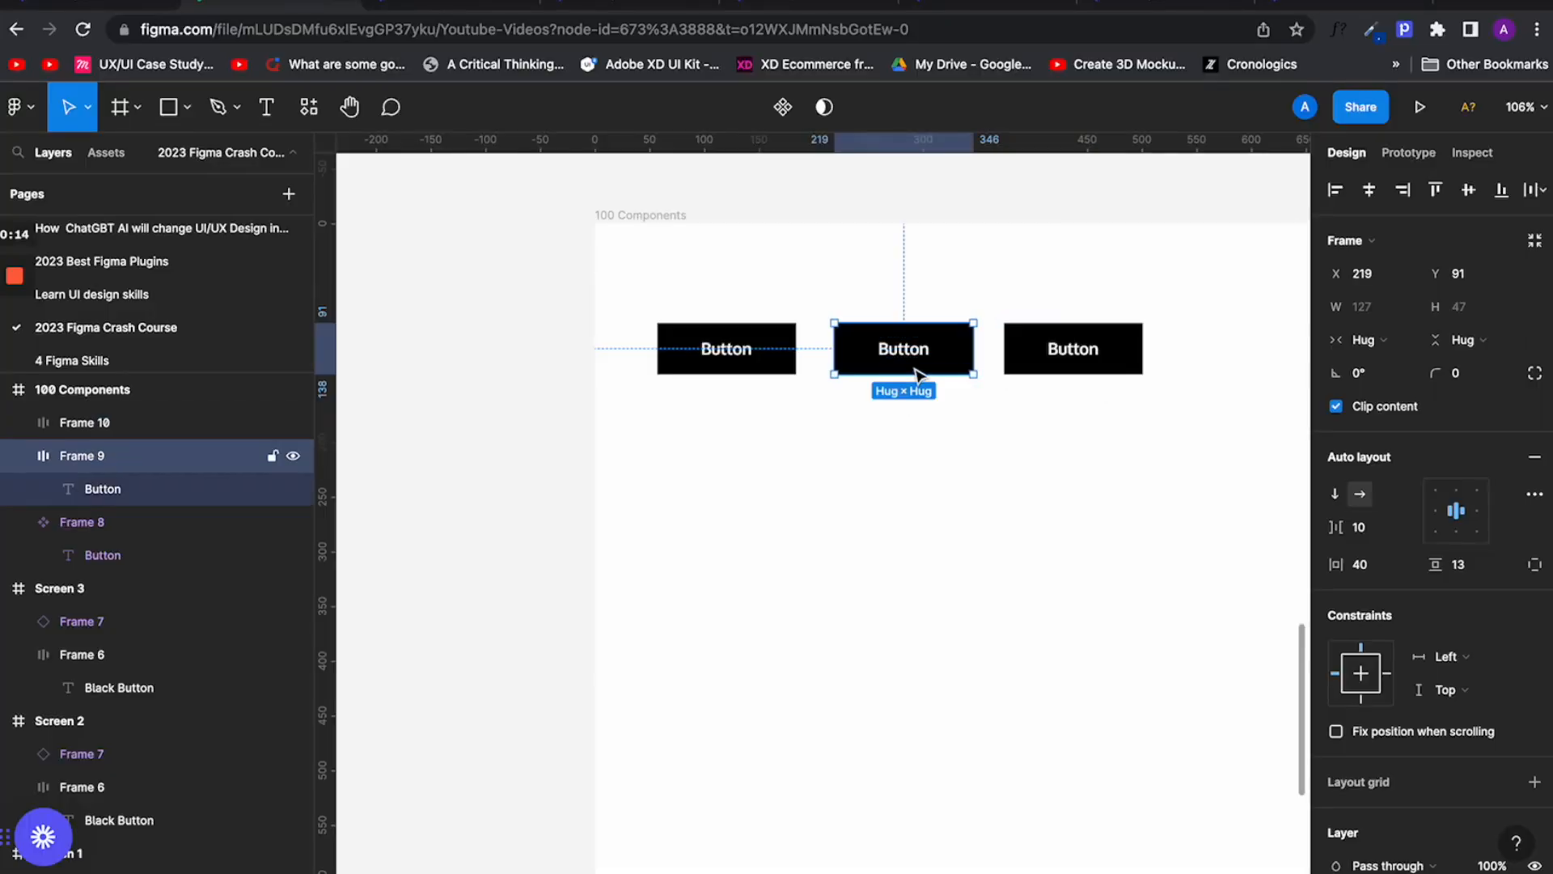
scroll(1360, 672, down, 4)
click(1334, 653)
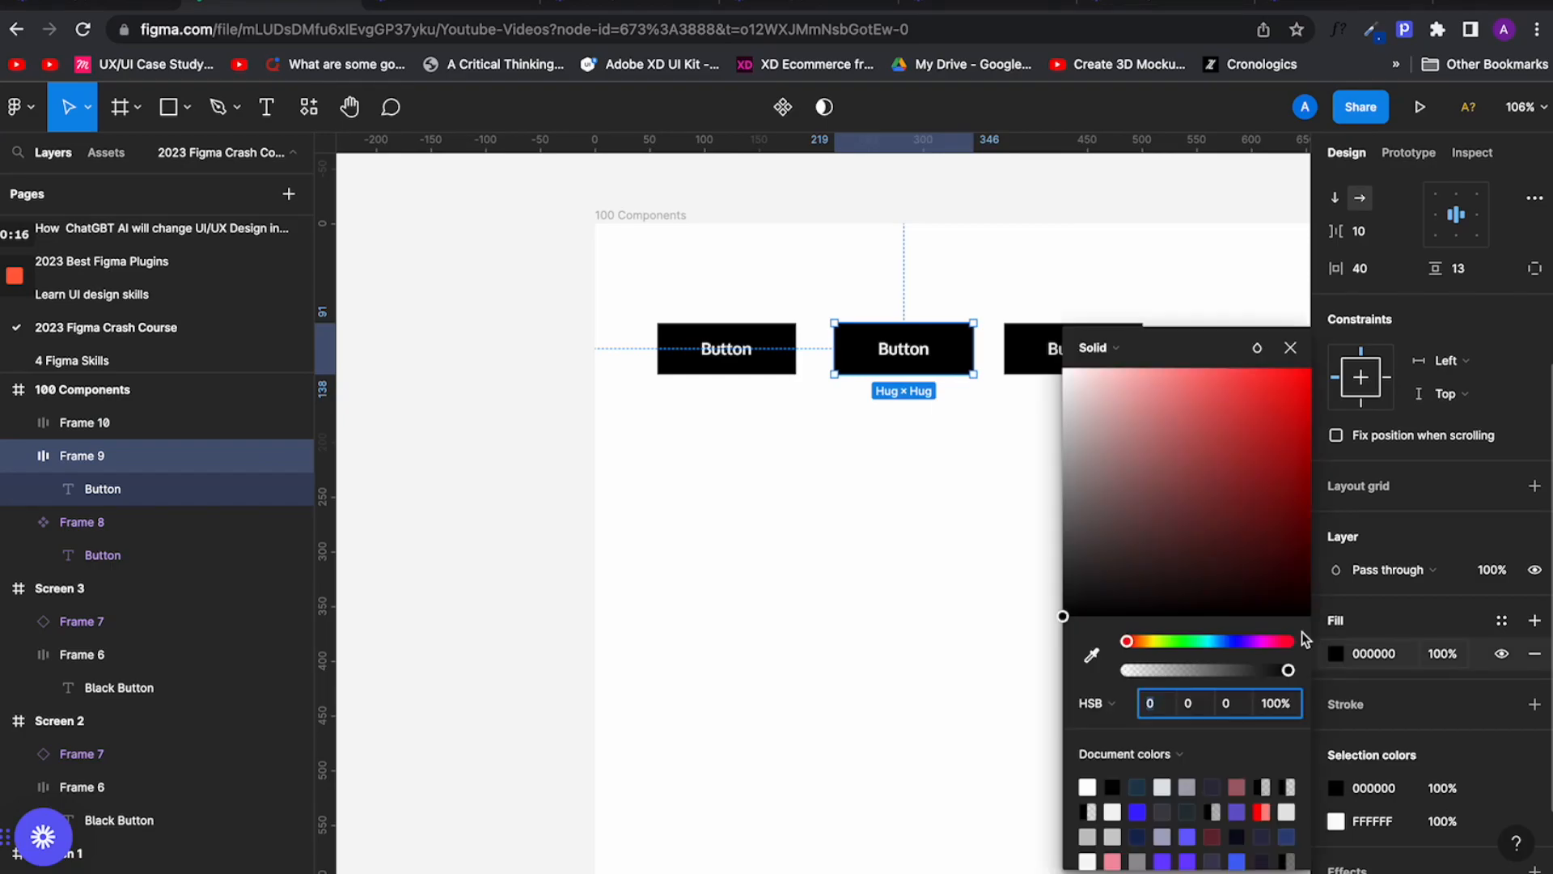
drag(1210, 644, 1238, 643)
drag(1237, 552, 1258, 371)
click(1127, 216)
Step: Restyle the third button in the 100 Components frame with a white fill, thin dark outline and black 000000 label text
click(1034, 334)
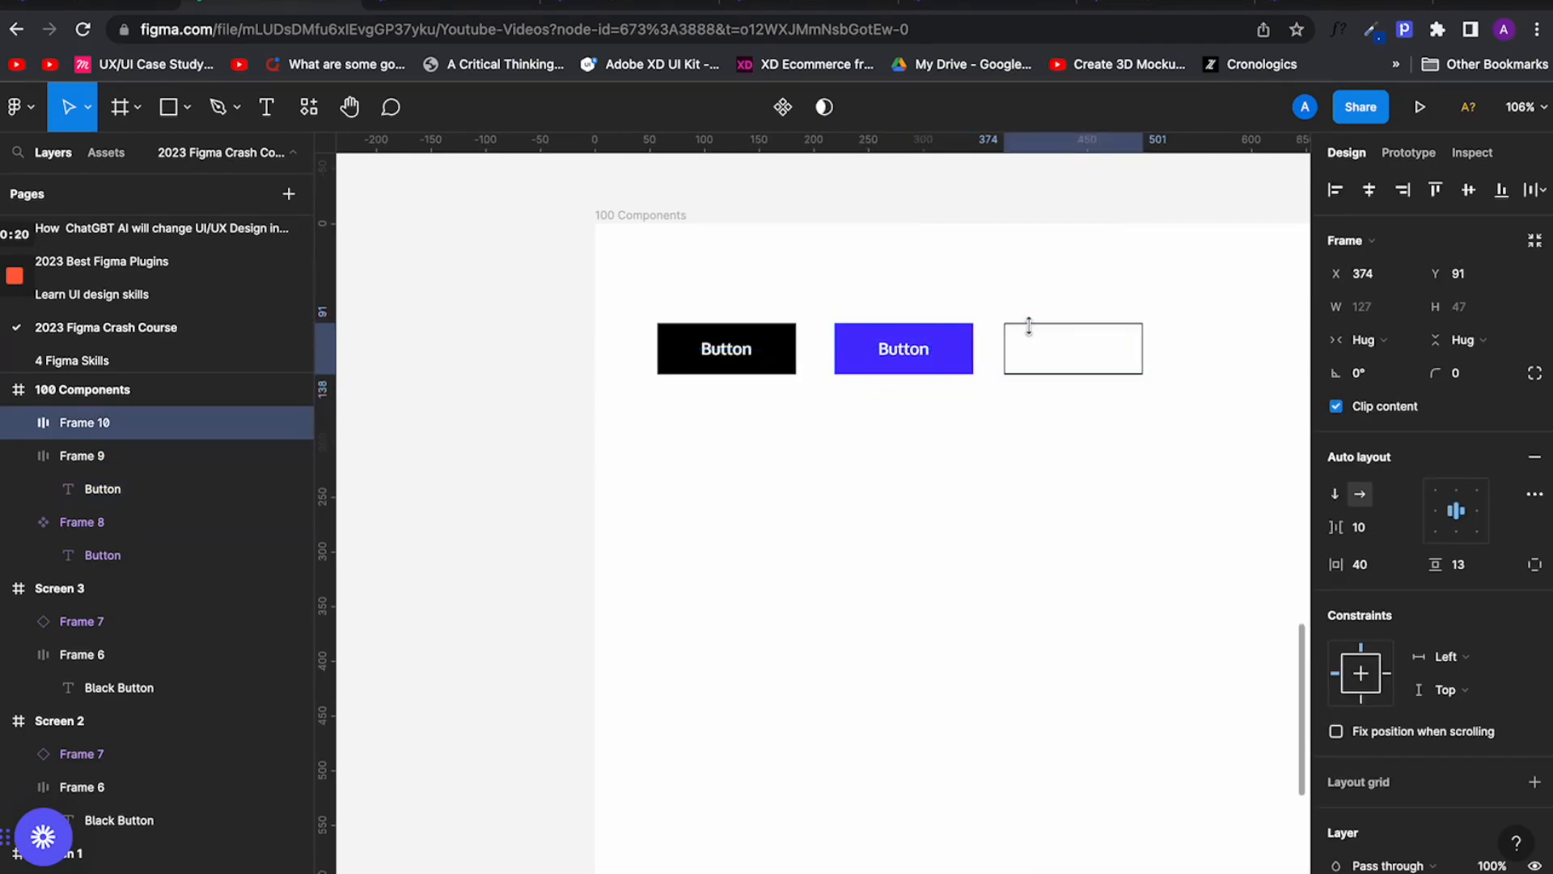
double_click(1065, 346)
click(761, 363)
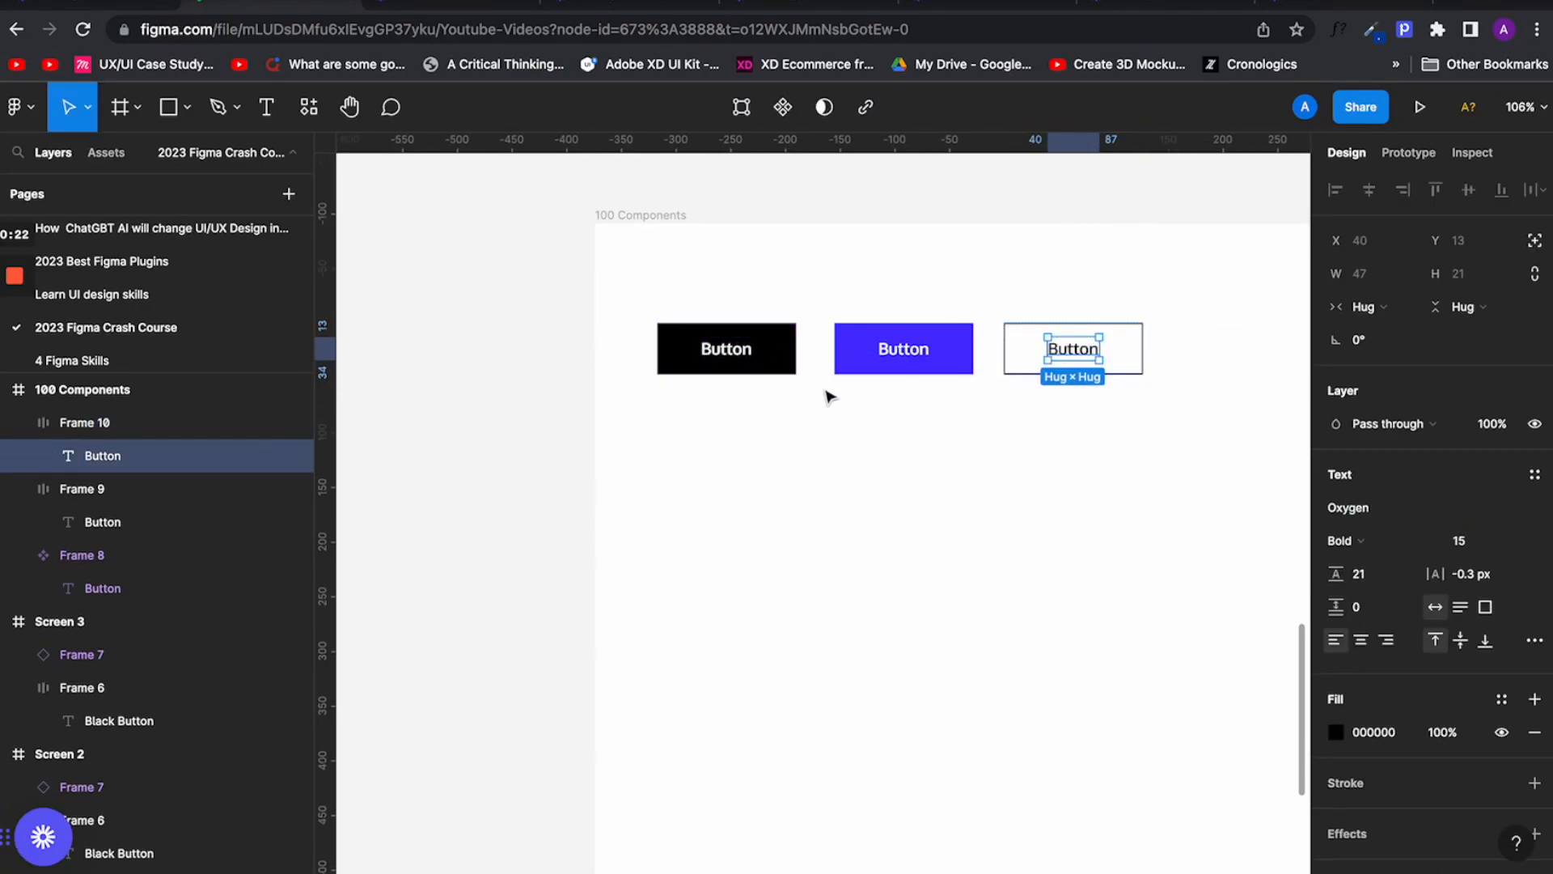
click(870, 471)
scroll(870, 471, right, 2)
scroll(870, 471, up, 3)
scroll(870, 471, down, 2)
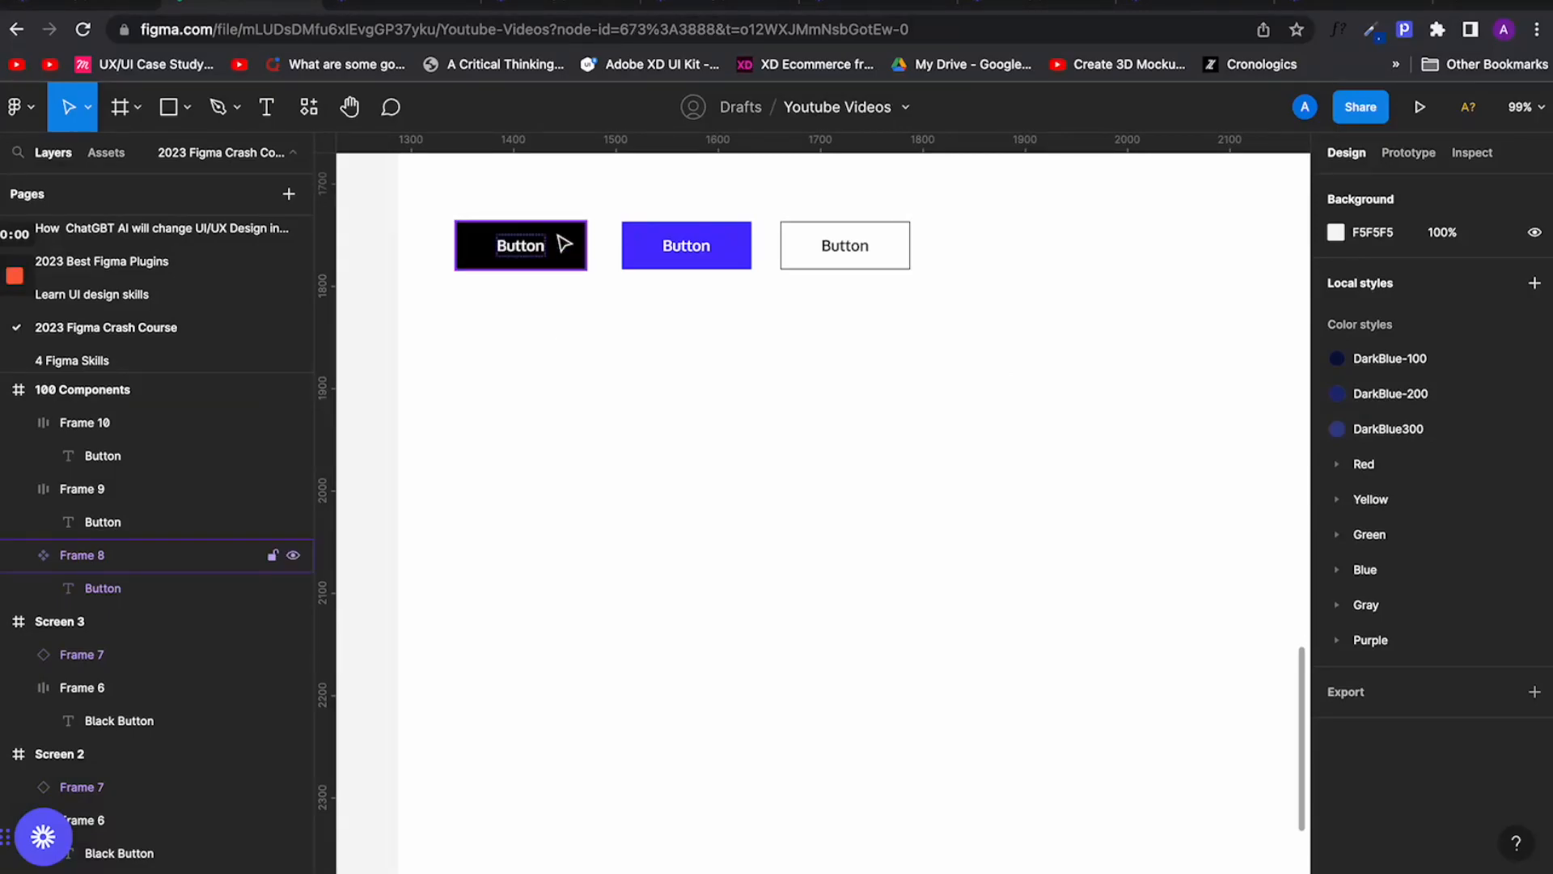
Step: Duplicate the black button component in the 100 Components frame as an instance on top of the original
click(558, 245)
right_click(557, 246)
click(558, 364)
click(558, 364)
click(558, 245)
key(ctrl+d)
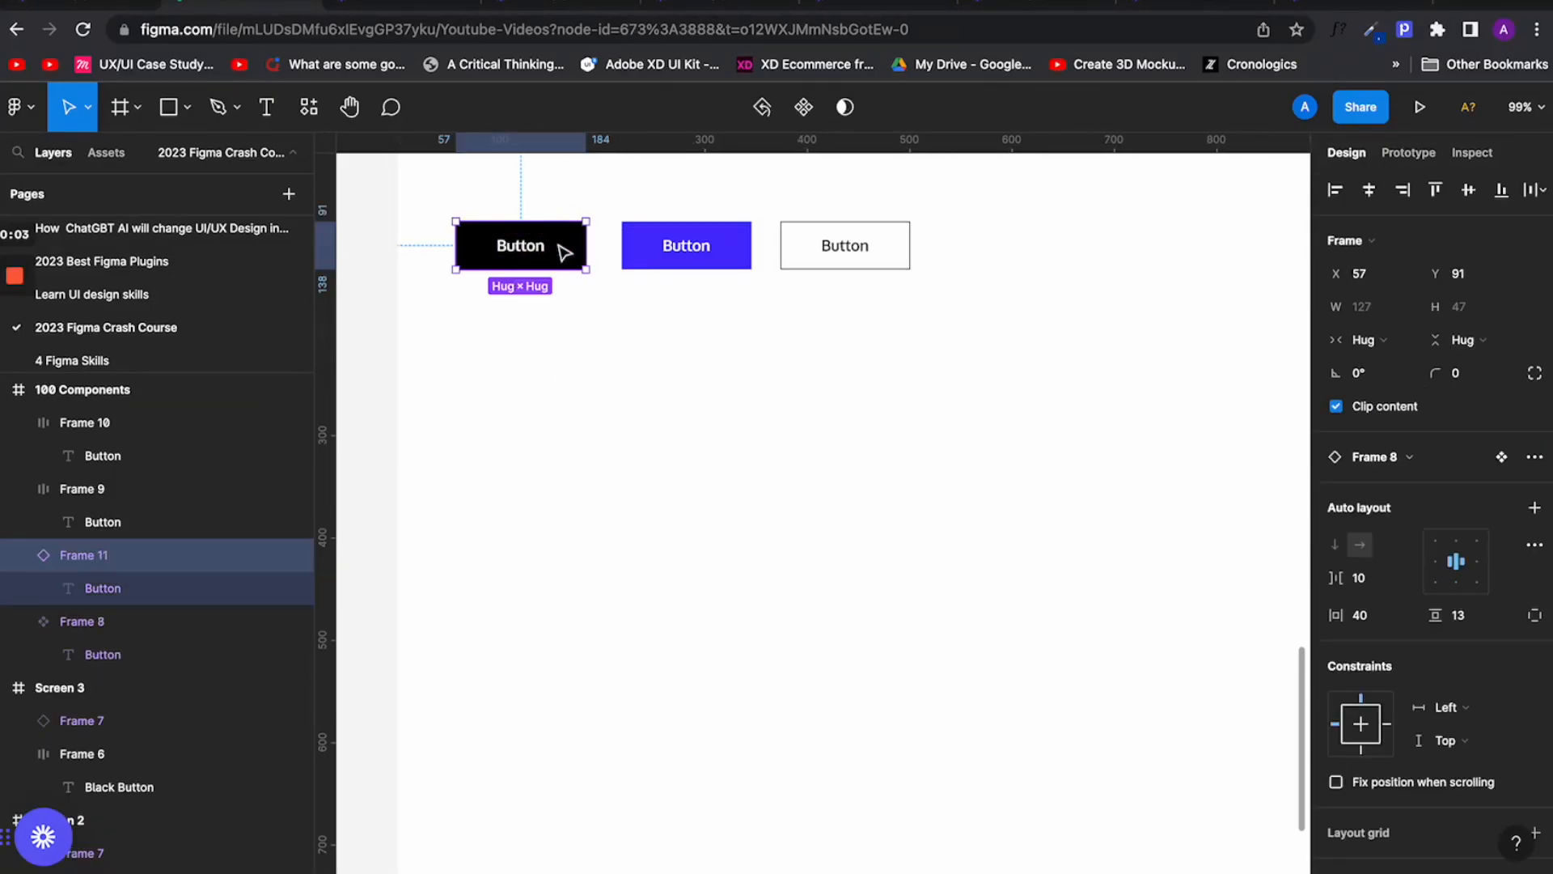
Step: Move the duplicate black button instance straight below the original to Y 214 and reset all its changes
drag(558, 260, 557, 385)
right_click(557, 385)
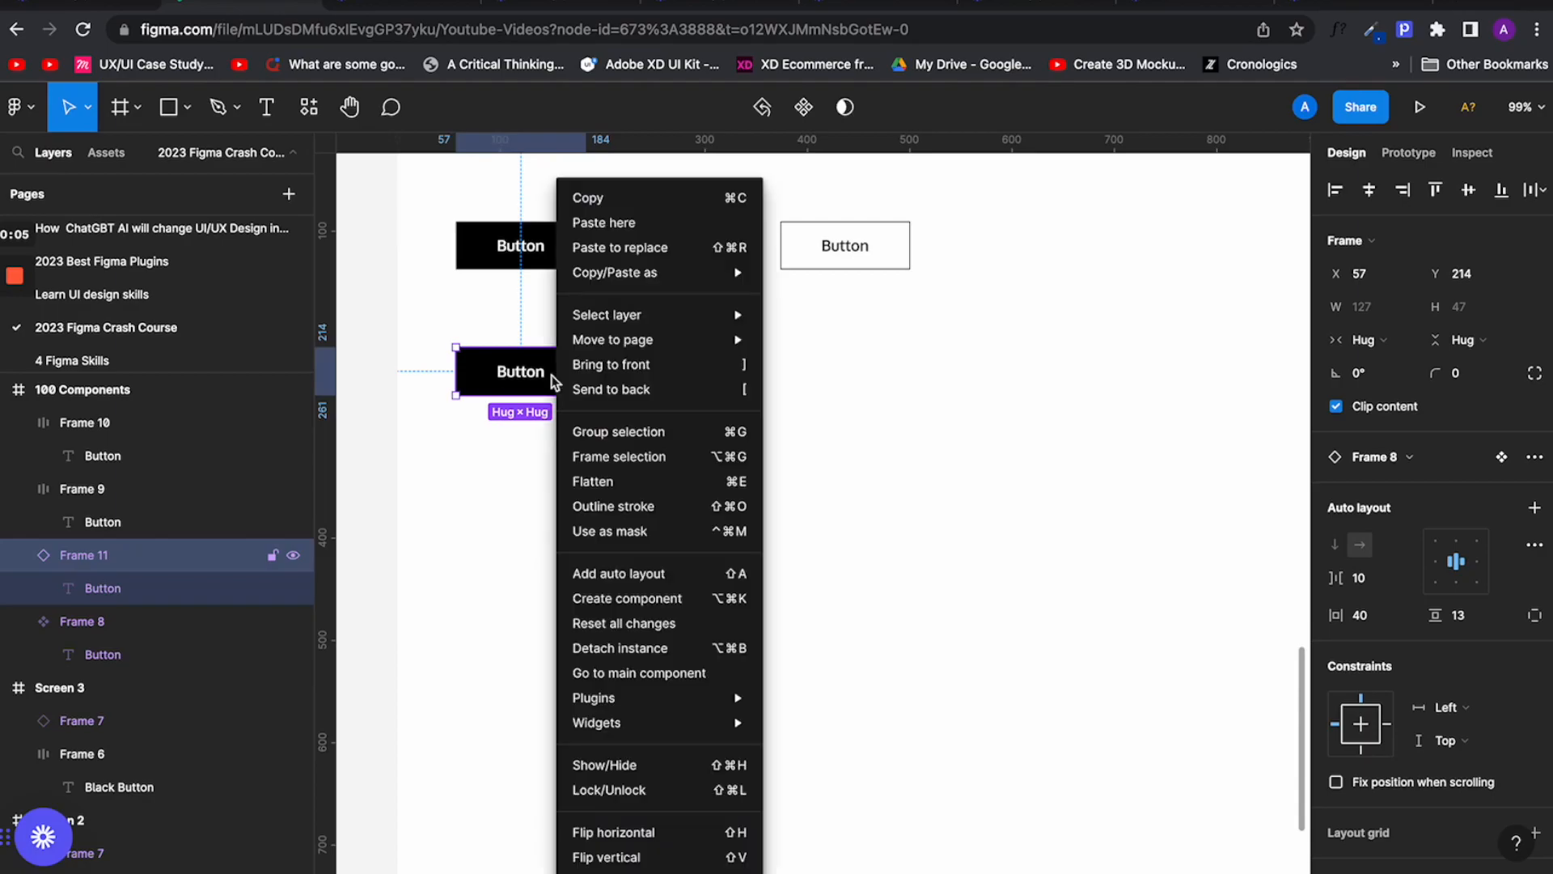
click(654, 629)
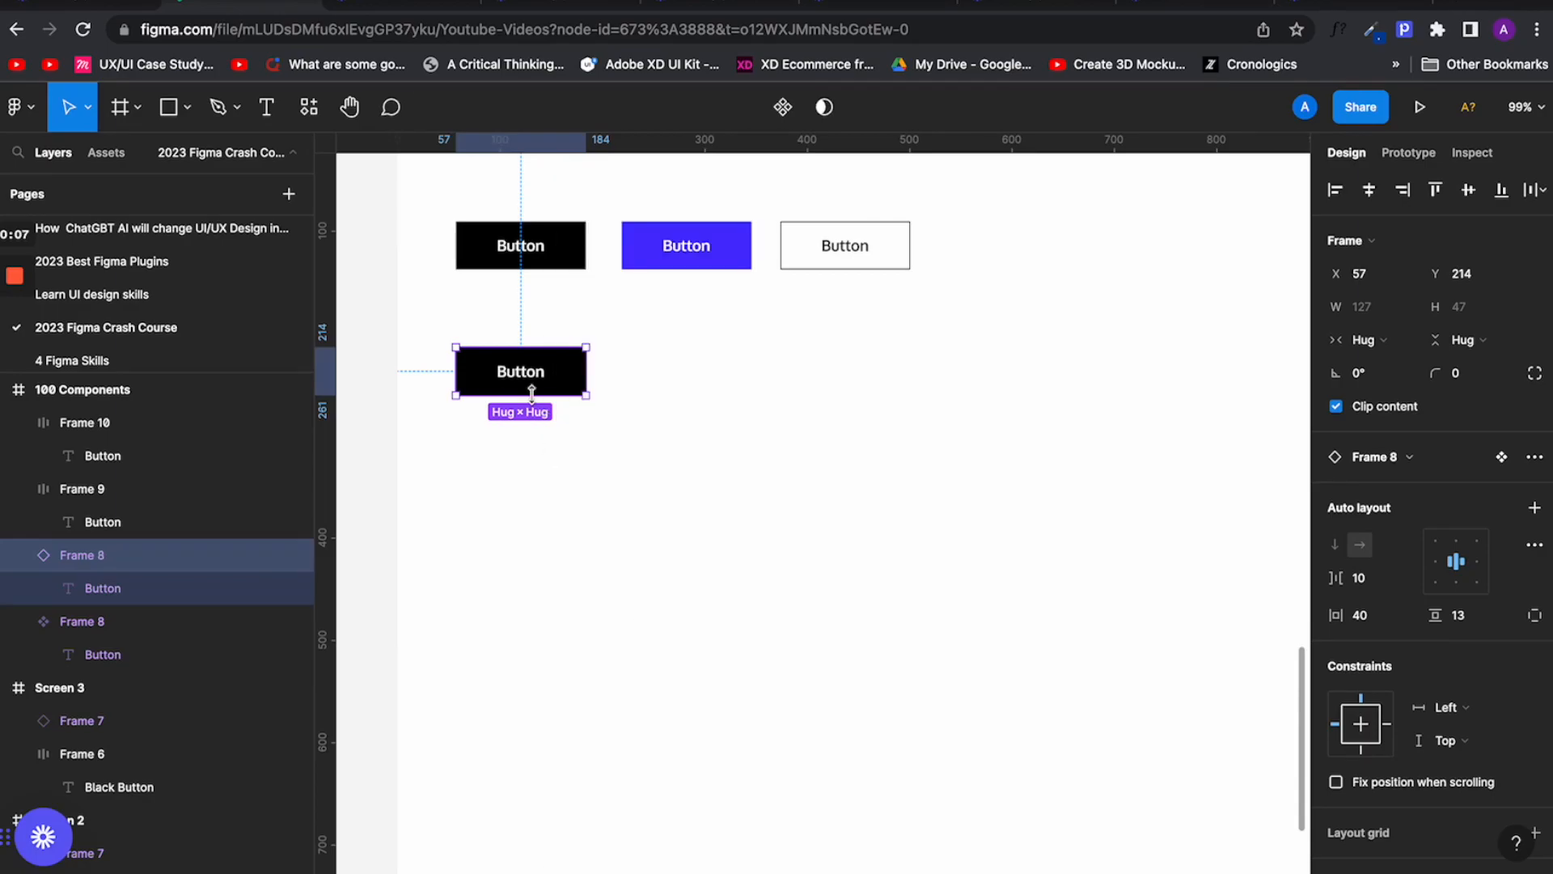
Step: Detach the lower black button from its main component and turn it into a component of its own
right_click(558, 382)
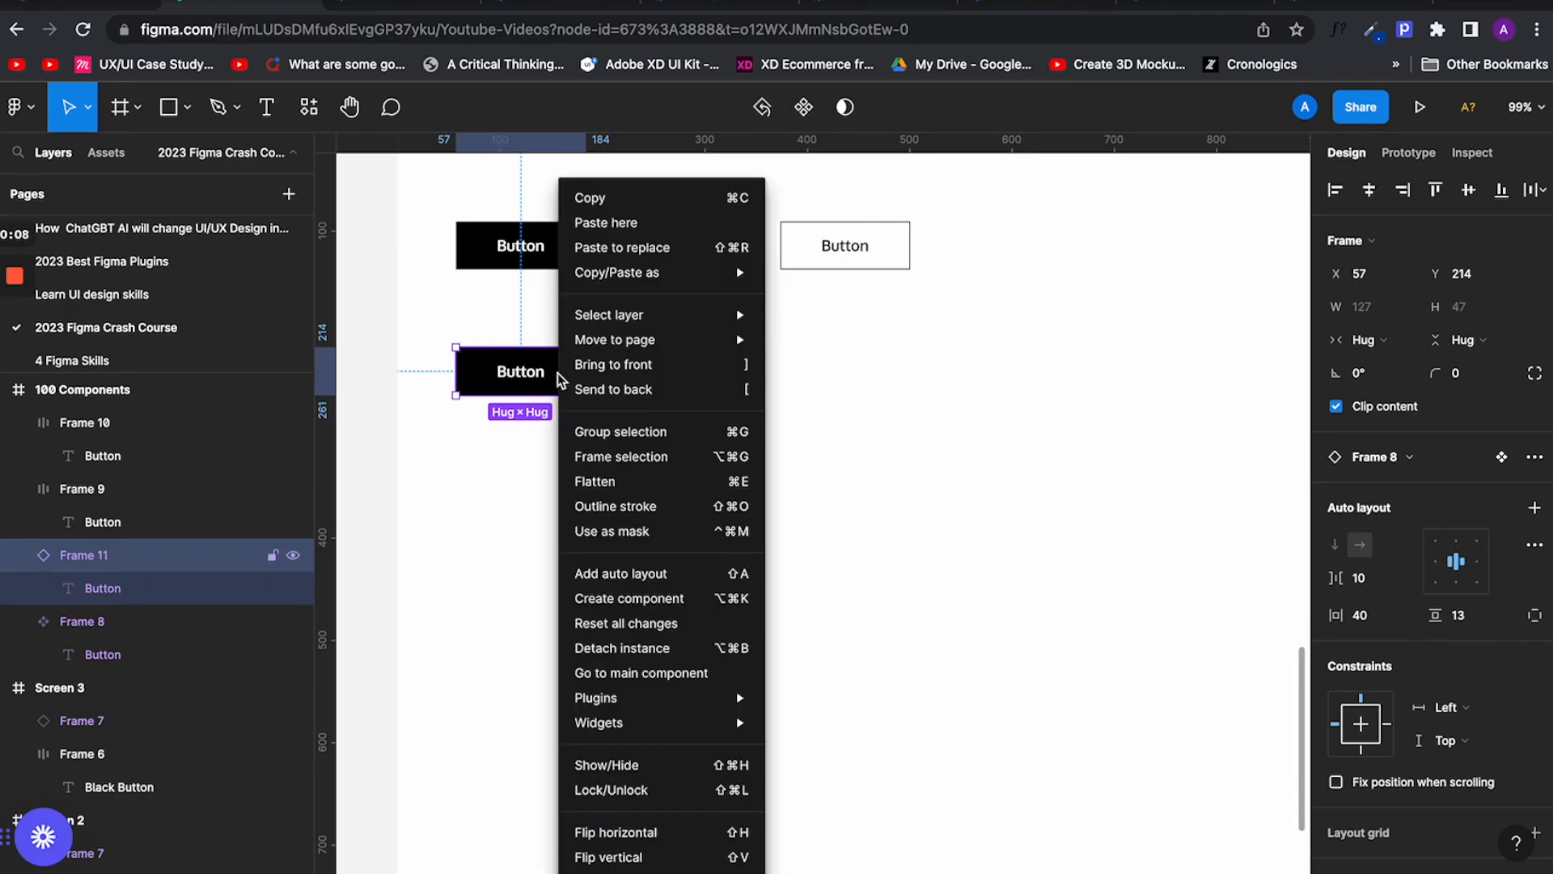
click(606, 645)
click(596, 433)
click(571, 375)
key(ctrl+alt+k)
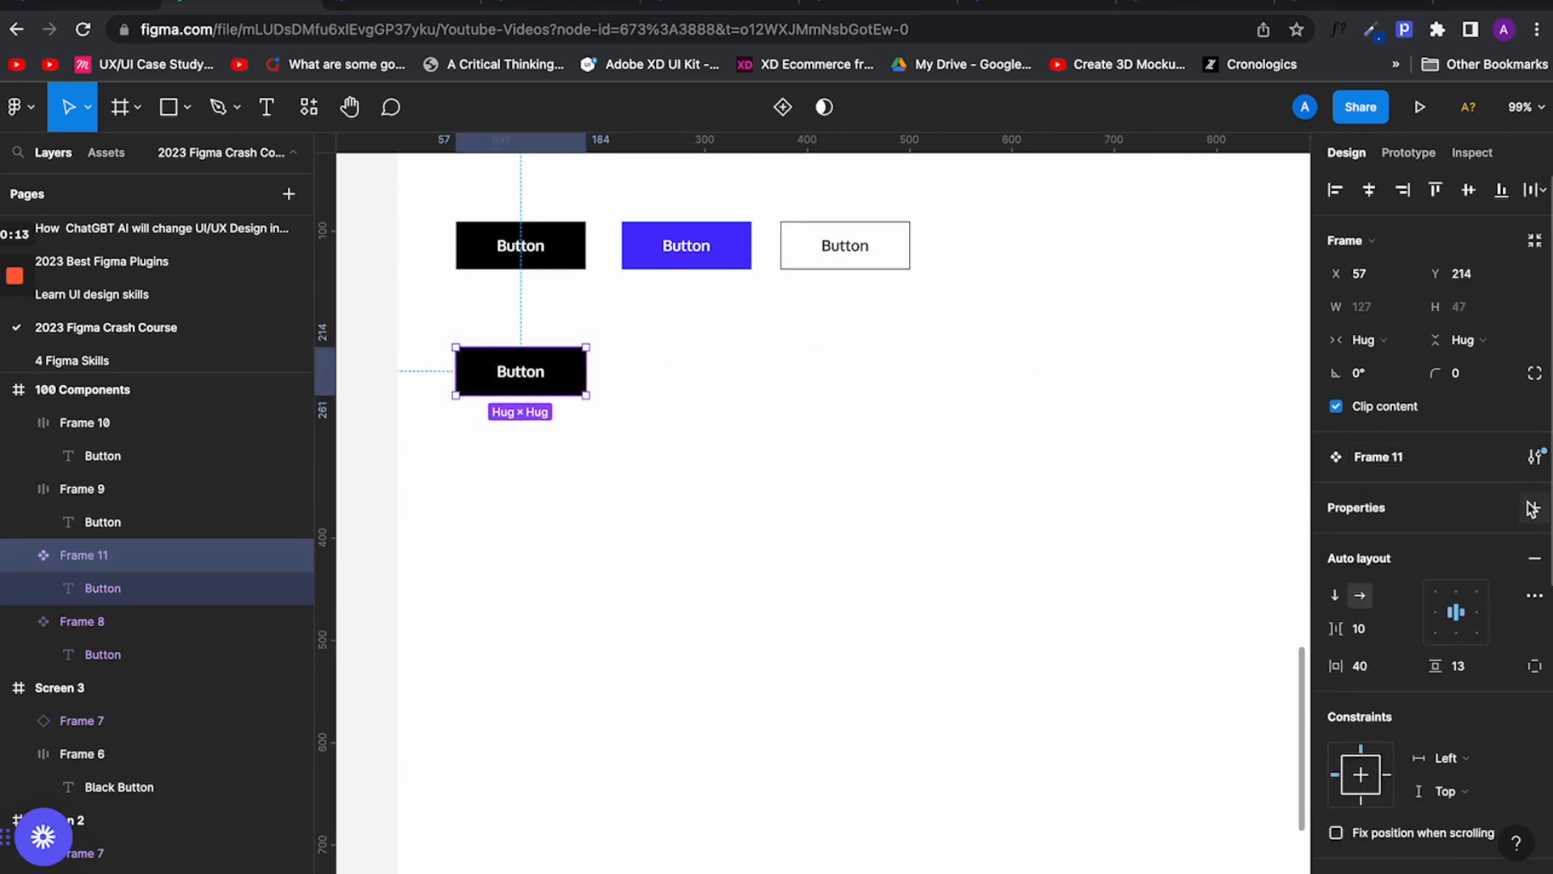
Step: Add a variant property to the new button component and name it Hierarcy
click(1531, 508)
click(1466, 573)
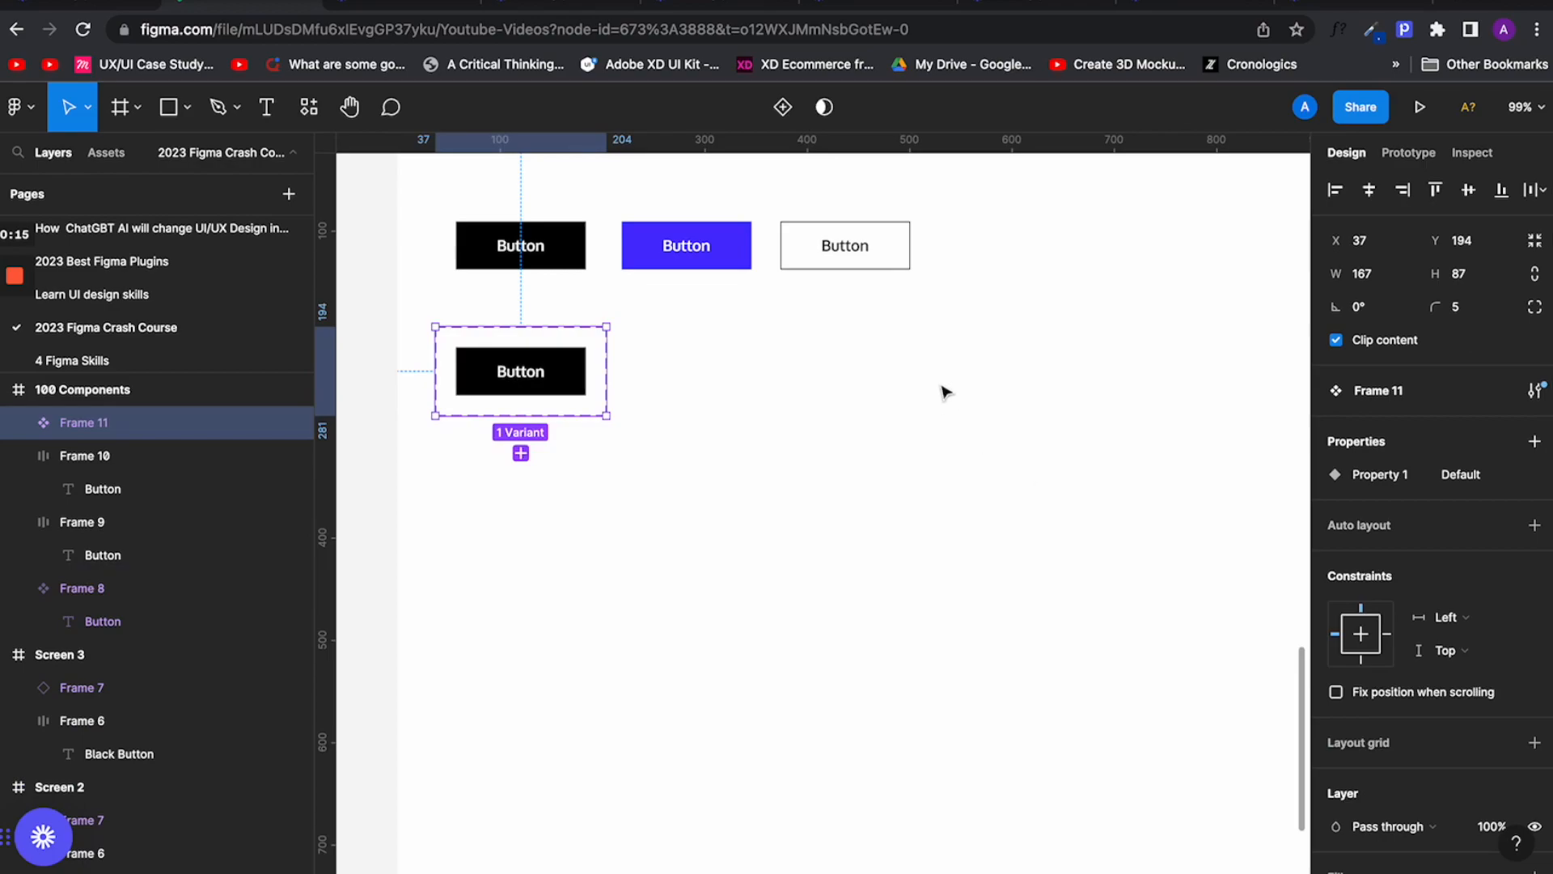
click(1399, 479)
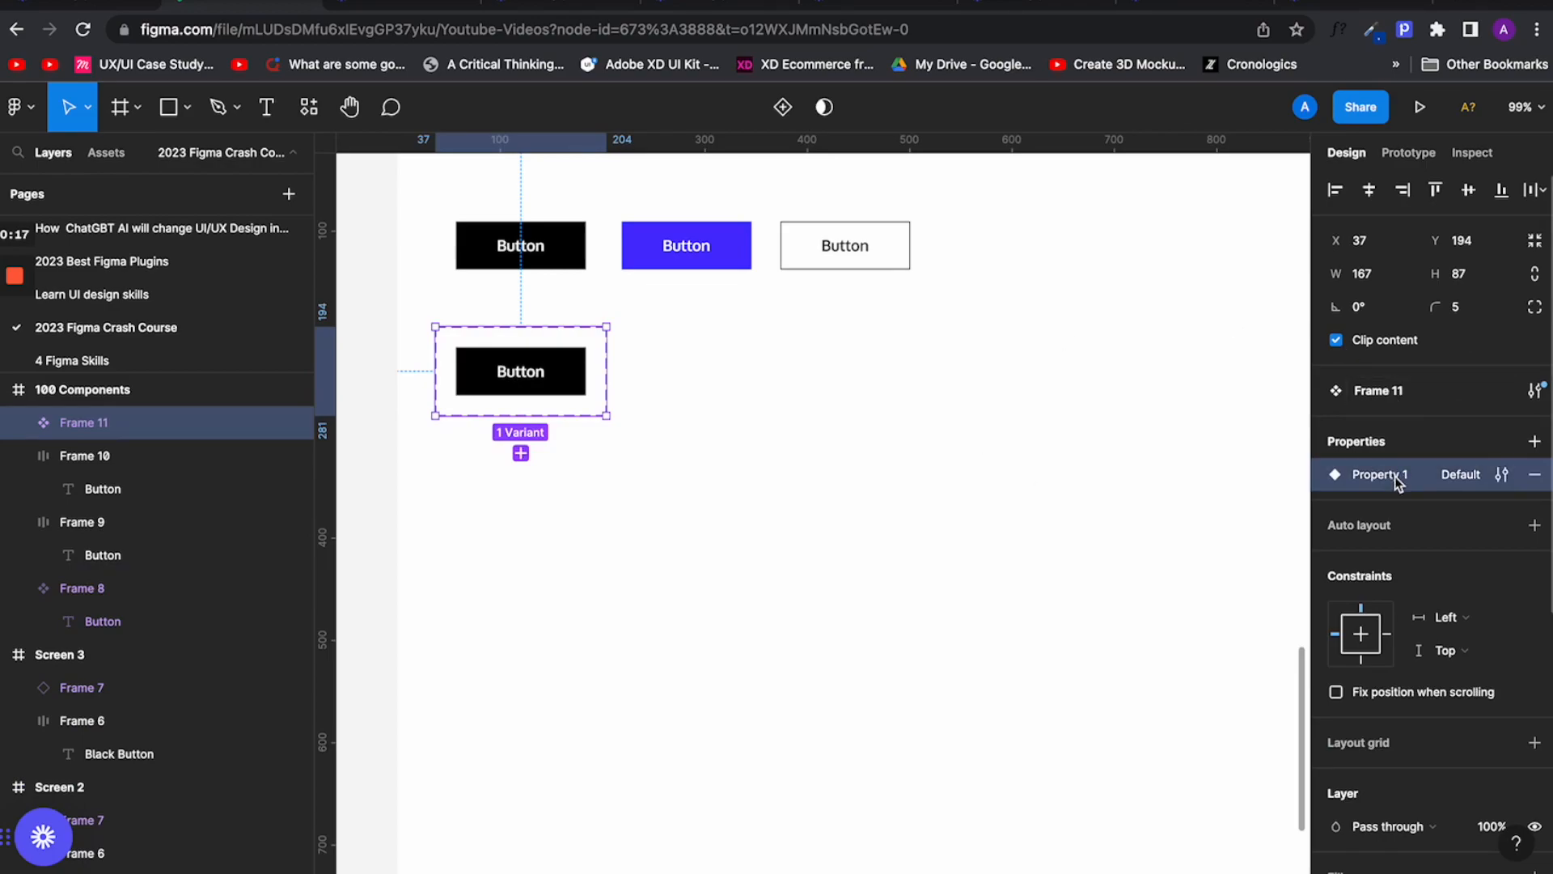
double_click(1396, 478)
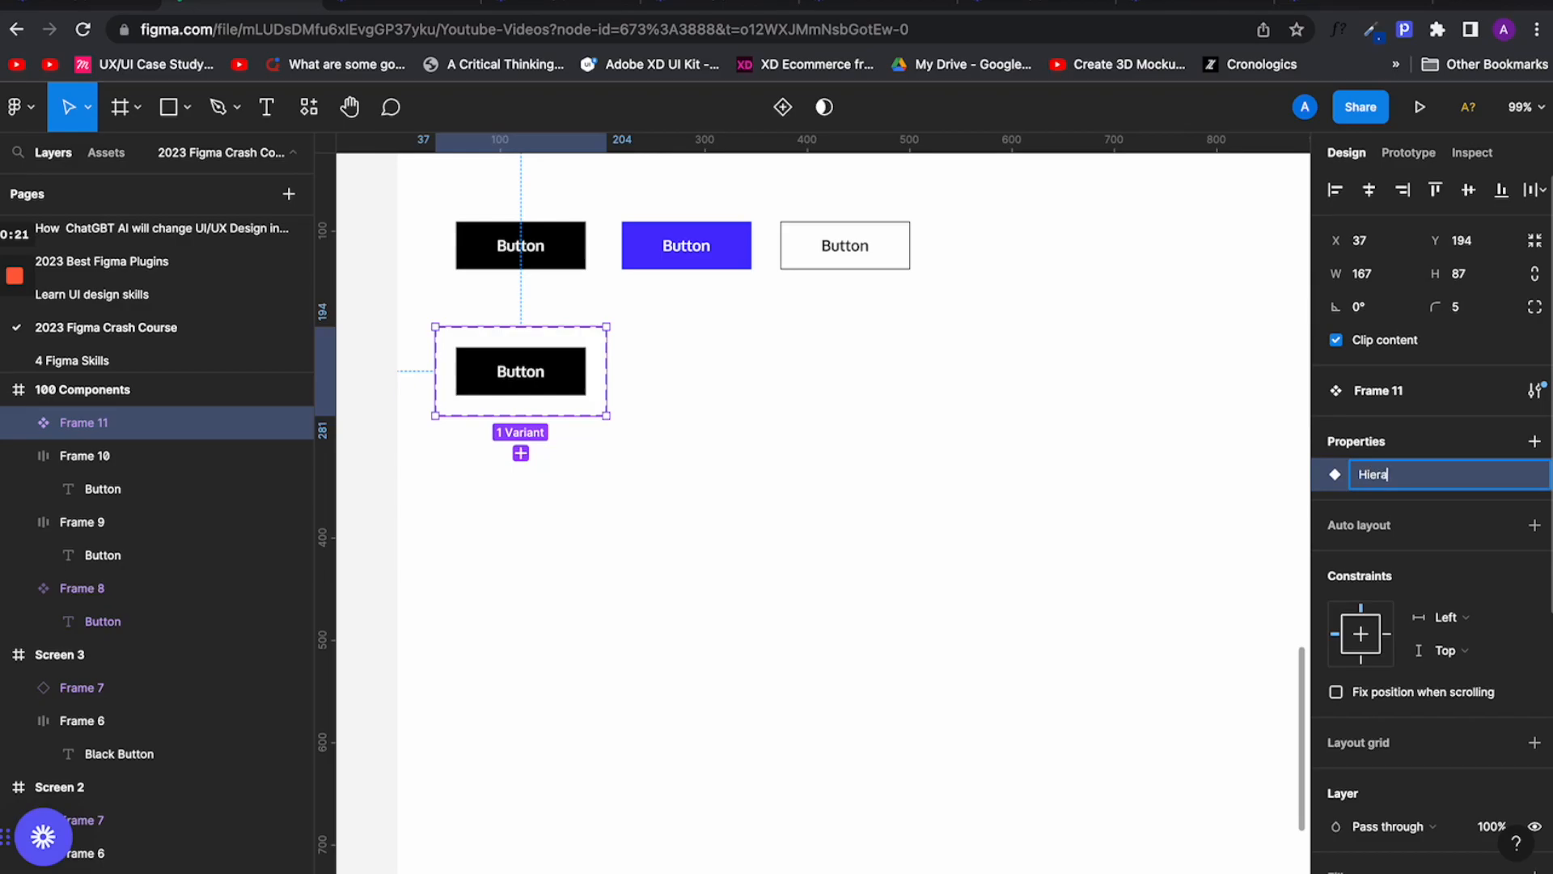
key(Return)
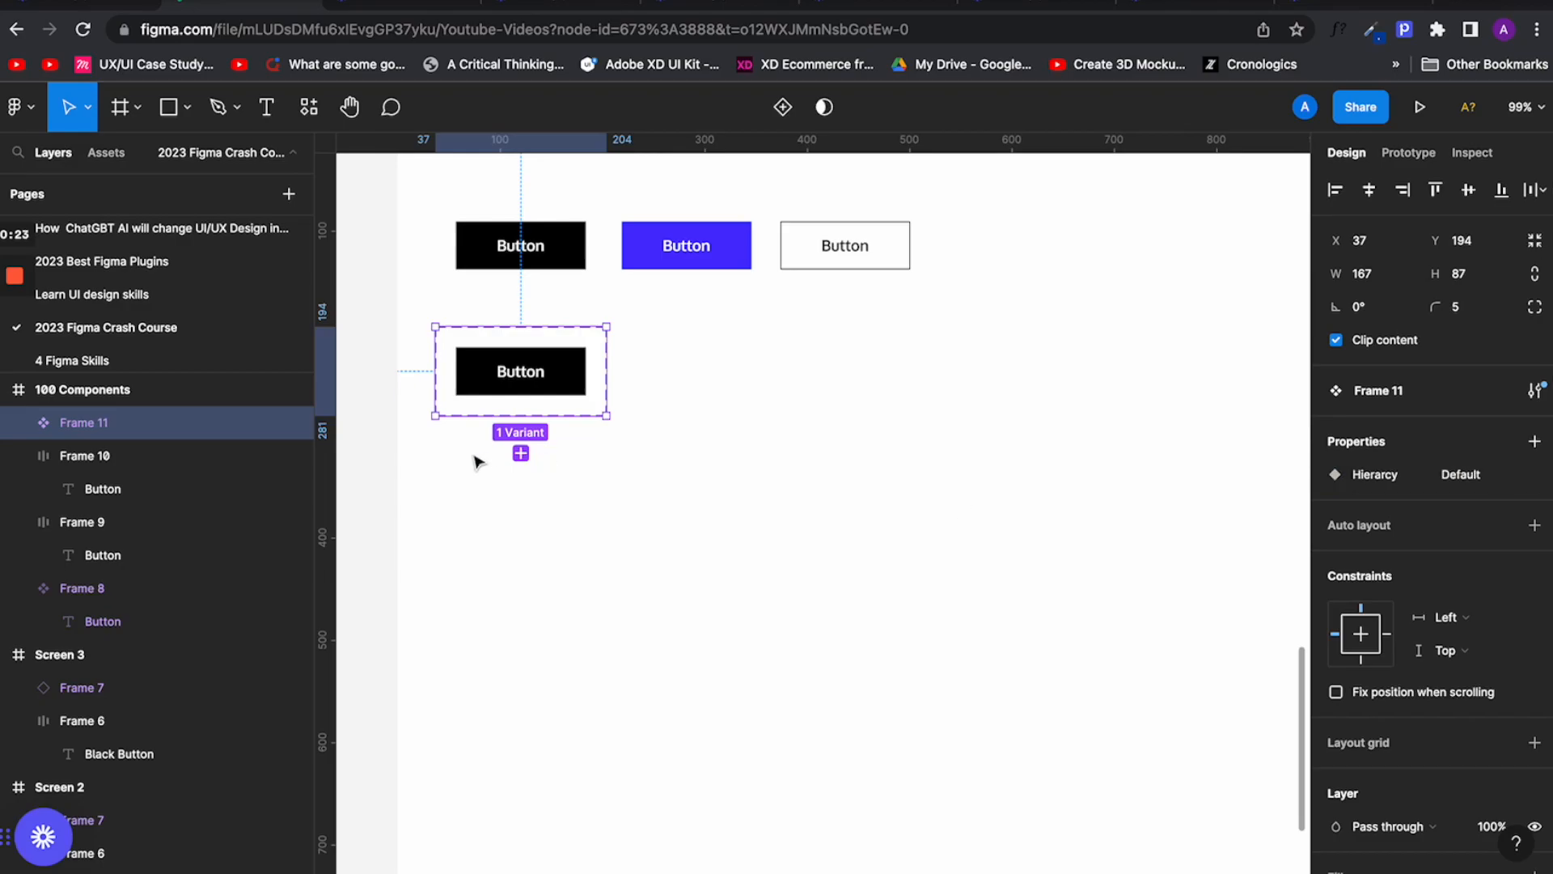
Step: Add a second variant to the button component set and name its property value X
click(521, 454)
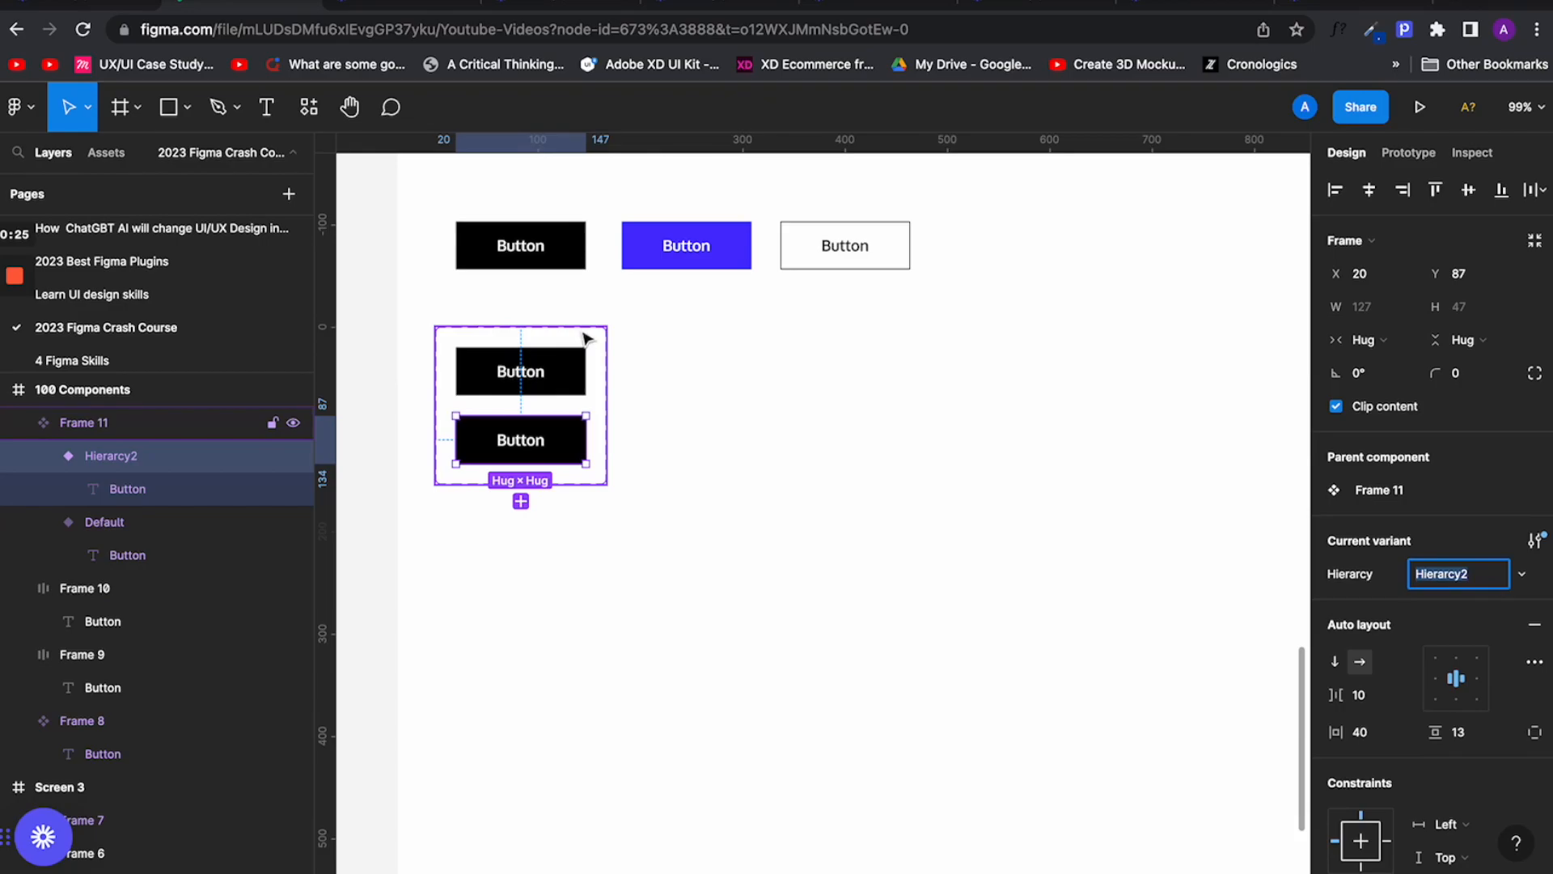
text(X)
click(624, 438)
Step: Restyle the second variant as an outlined button by swapping its fill and stroke and sampling the black button's colour for its label
click(555, 445)
key(shift+x)
double_click(534, 447)
key(i)
click(574, 383)
click(675, 402)
Step: Rename the component set's variant property as Hierarchy
click(593, 376)
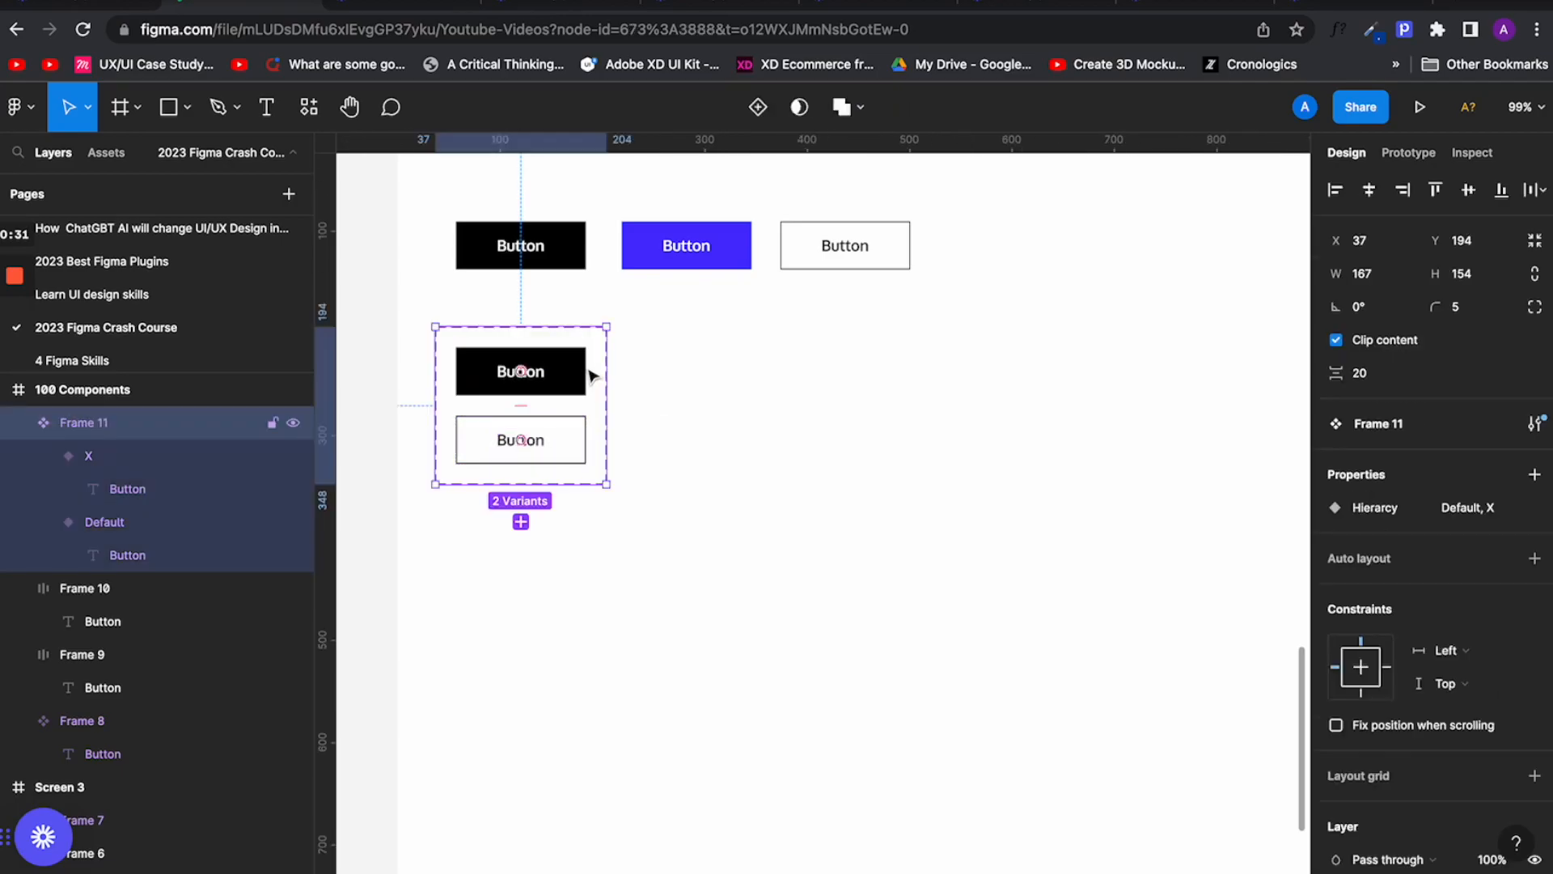
click(576, 382)
click(1379, 489)
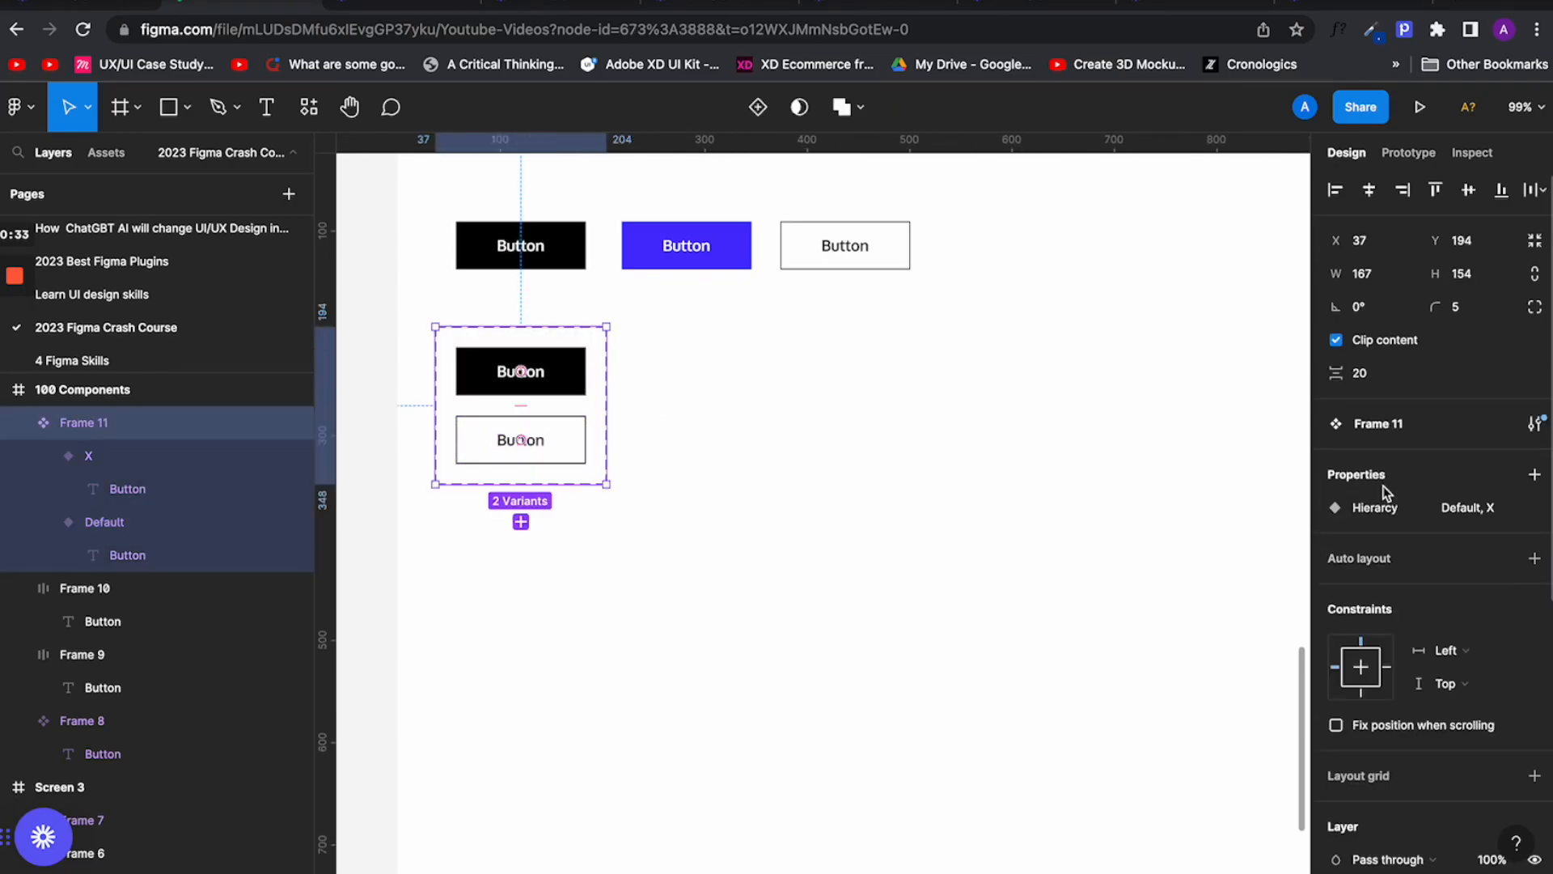
double_click(1458, 508)
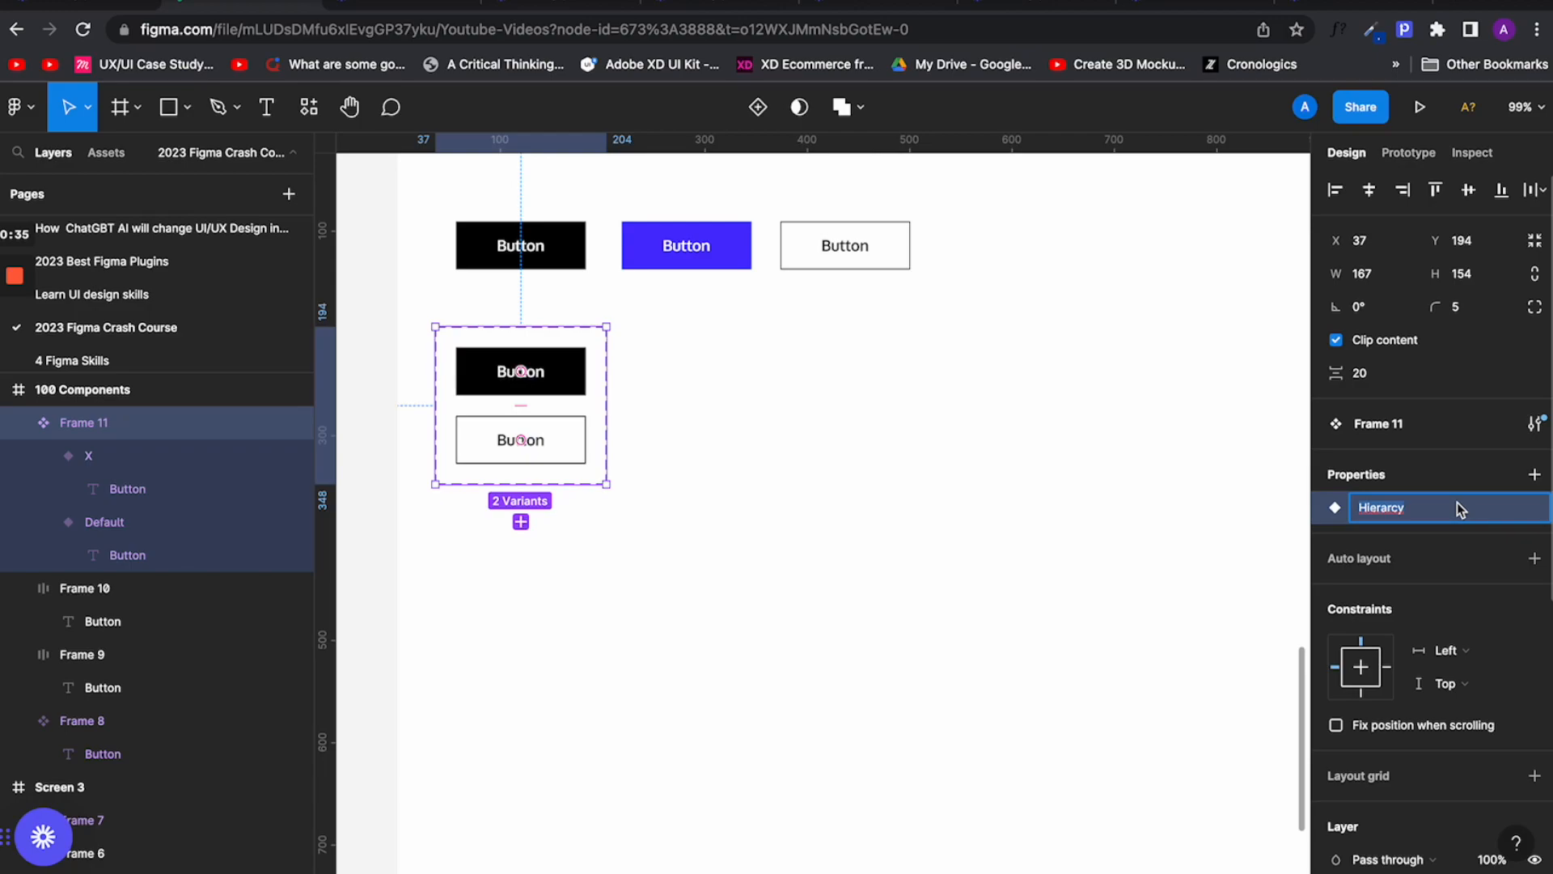
text(P)
key(Return)
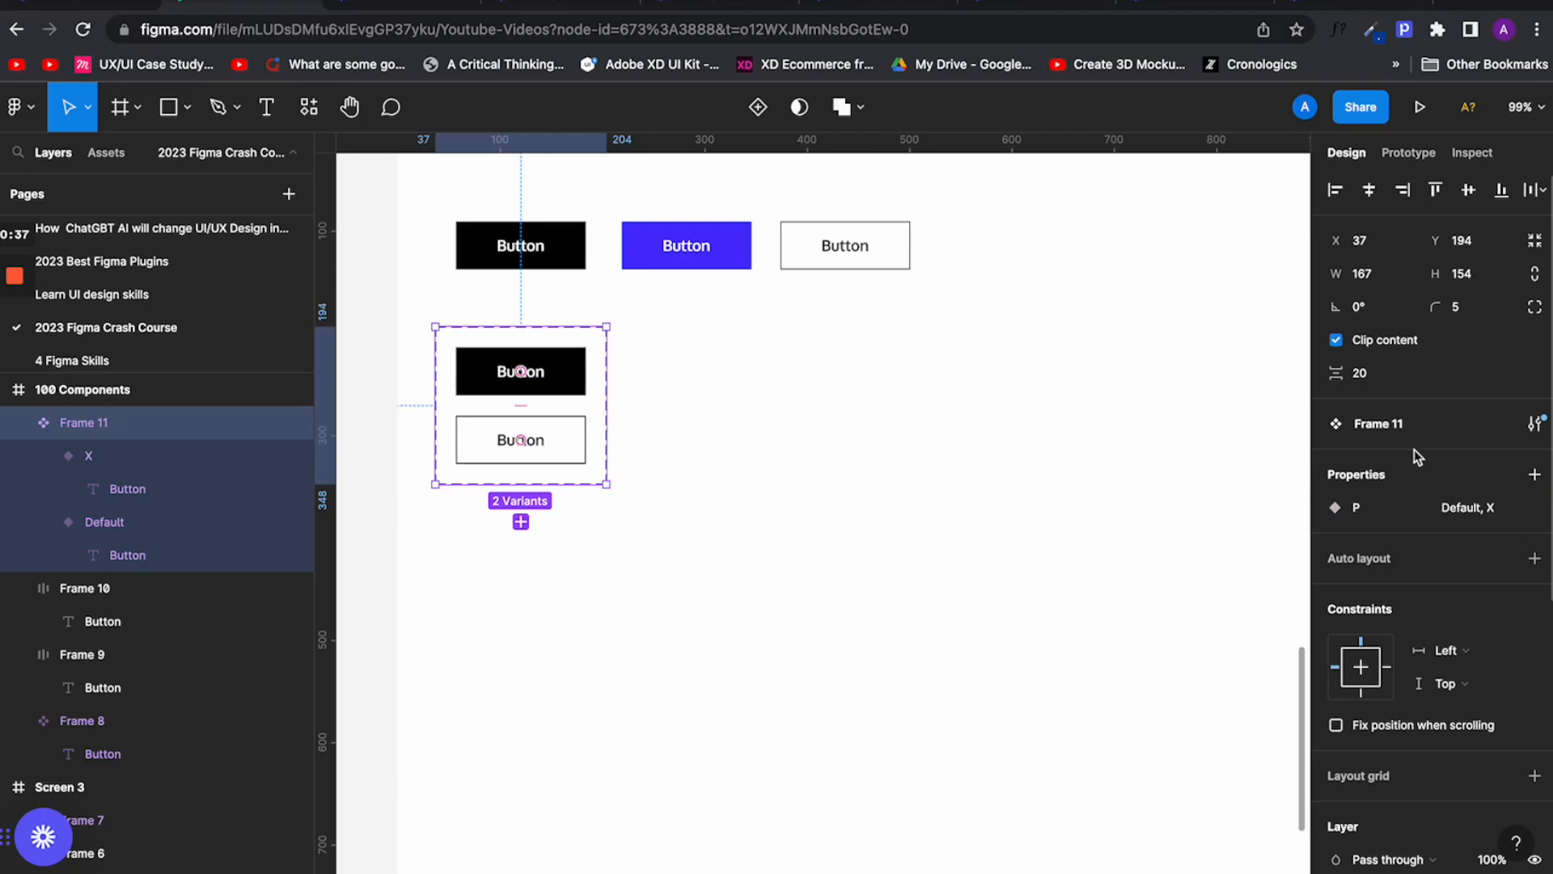
double_click(1367, 507)
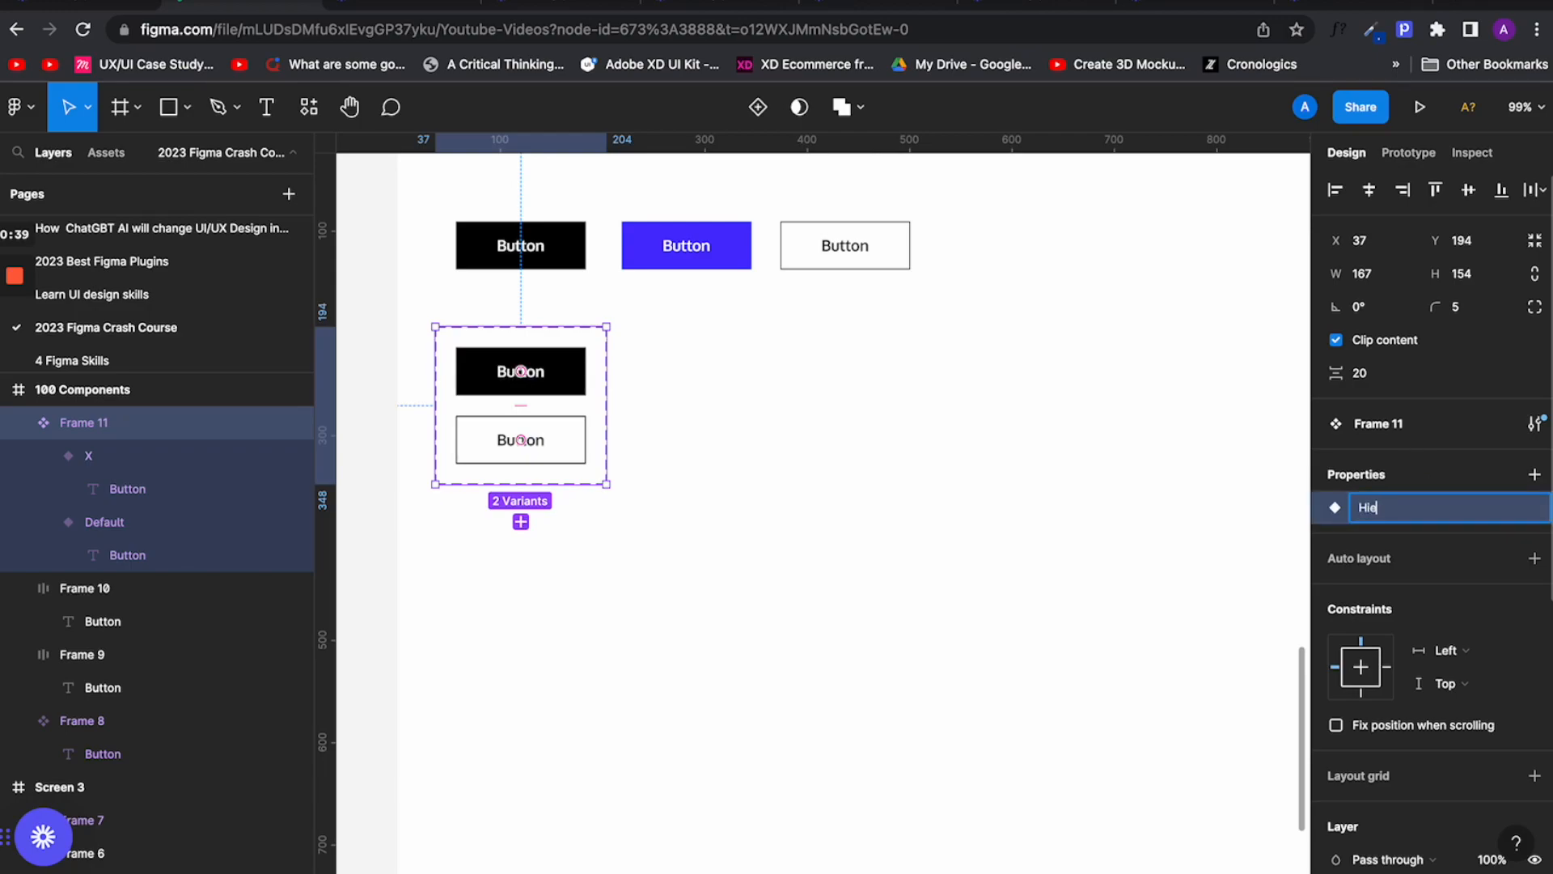
key(Return)
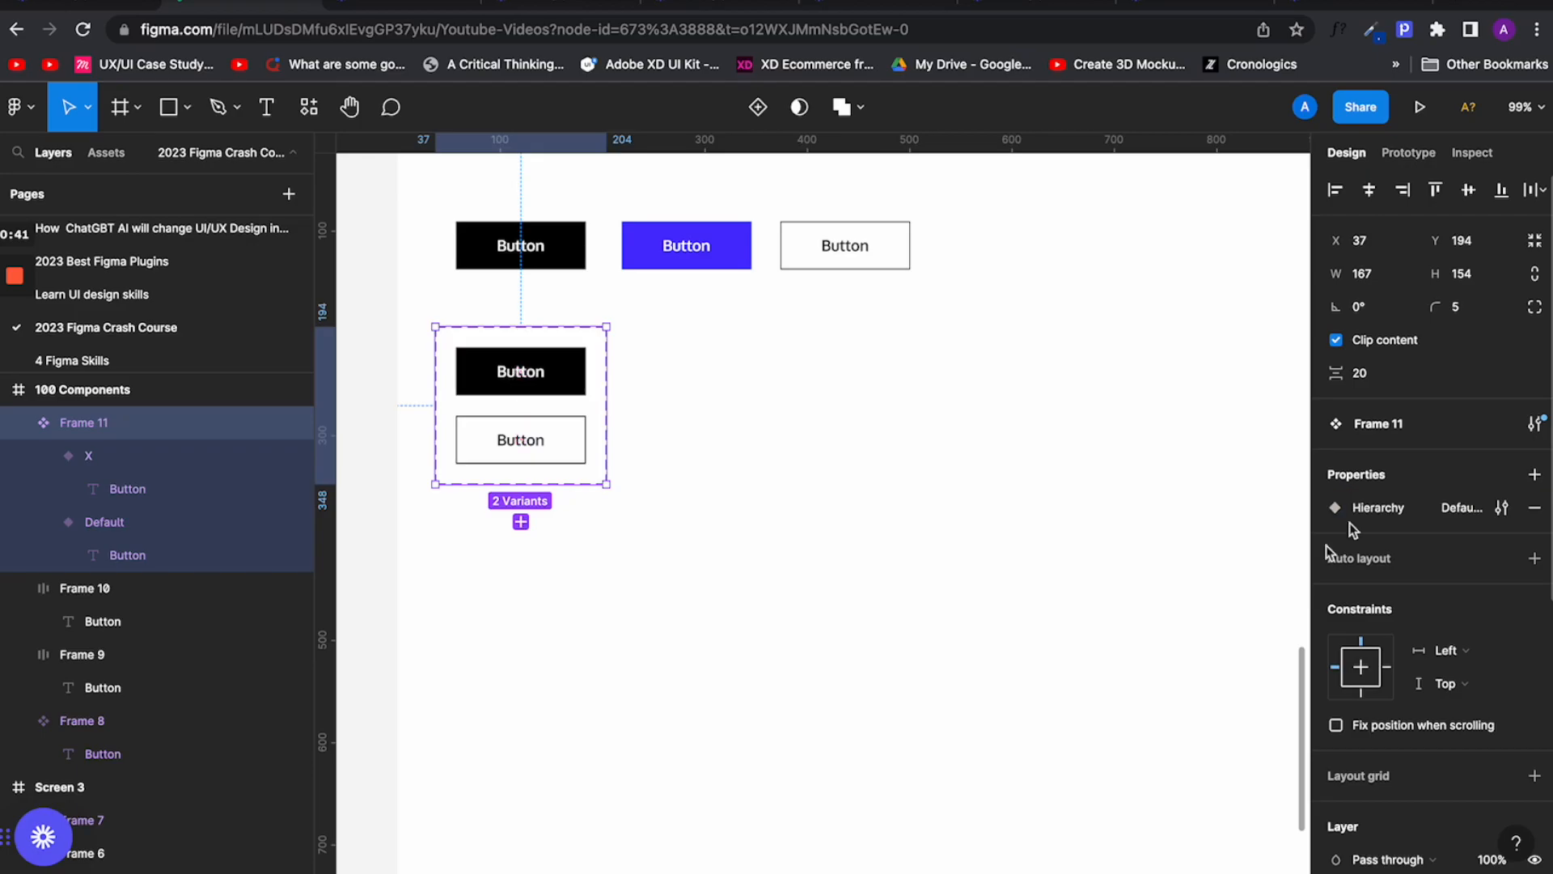
Step: Set the black button variant's Hierarchy value to Primary
click(677, 406)
click(565, 388)
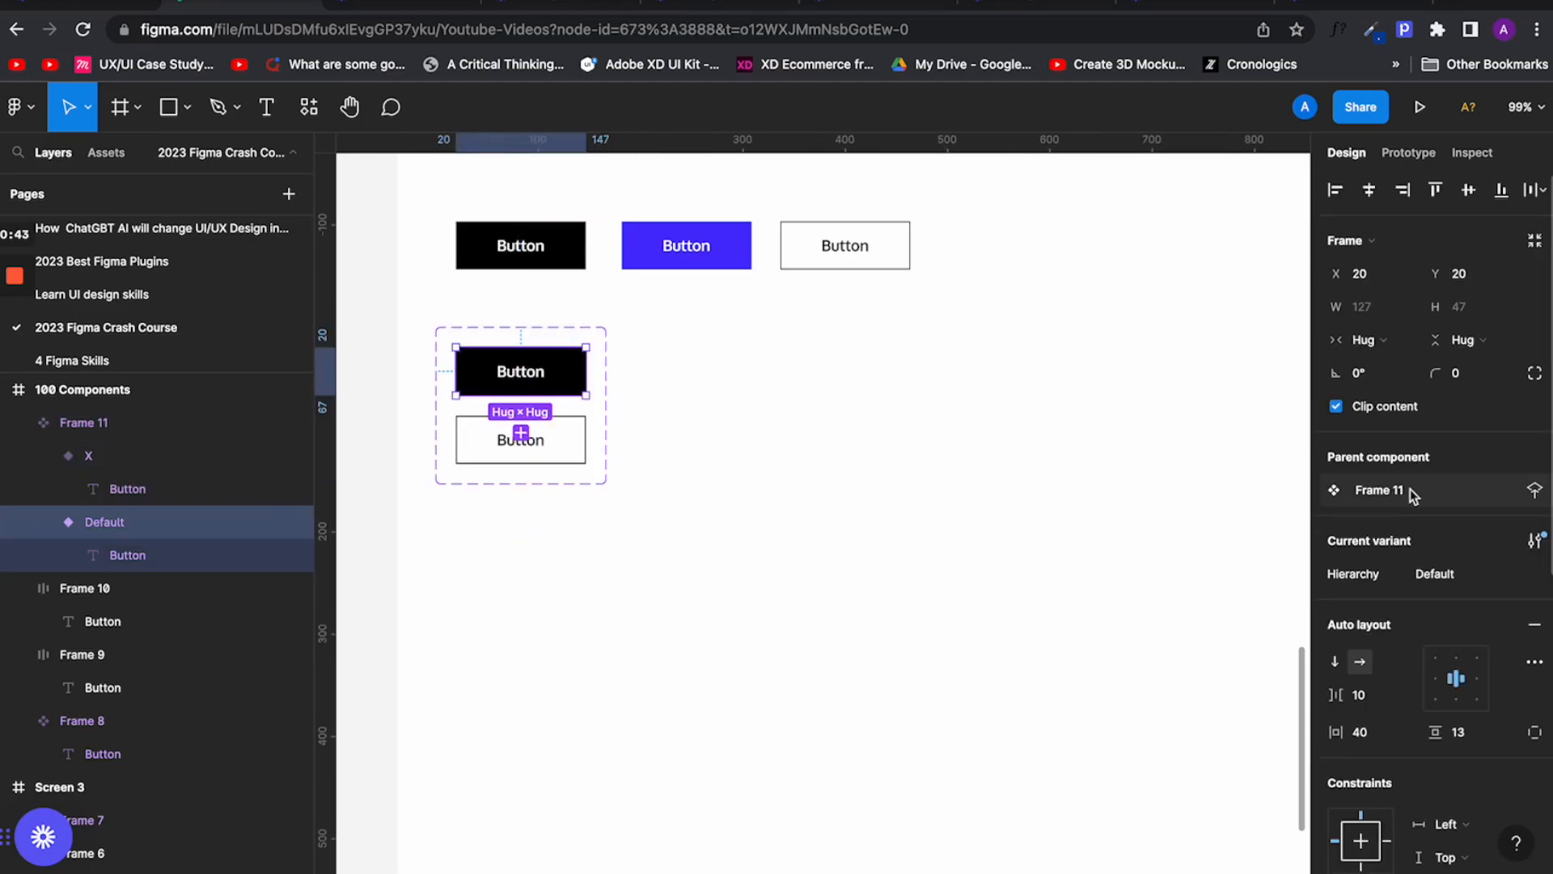
click(1440, 576)
text(Primary)
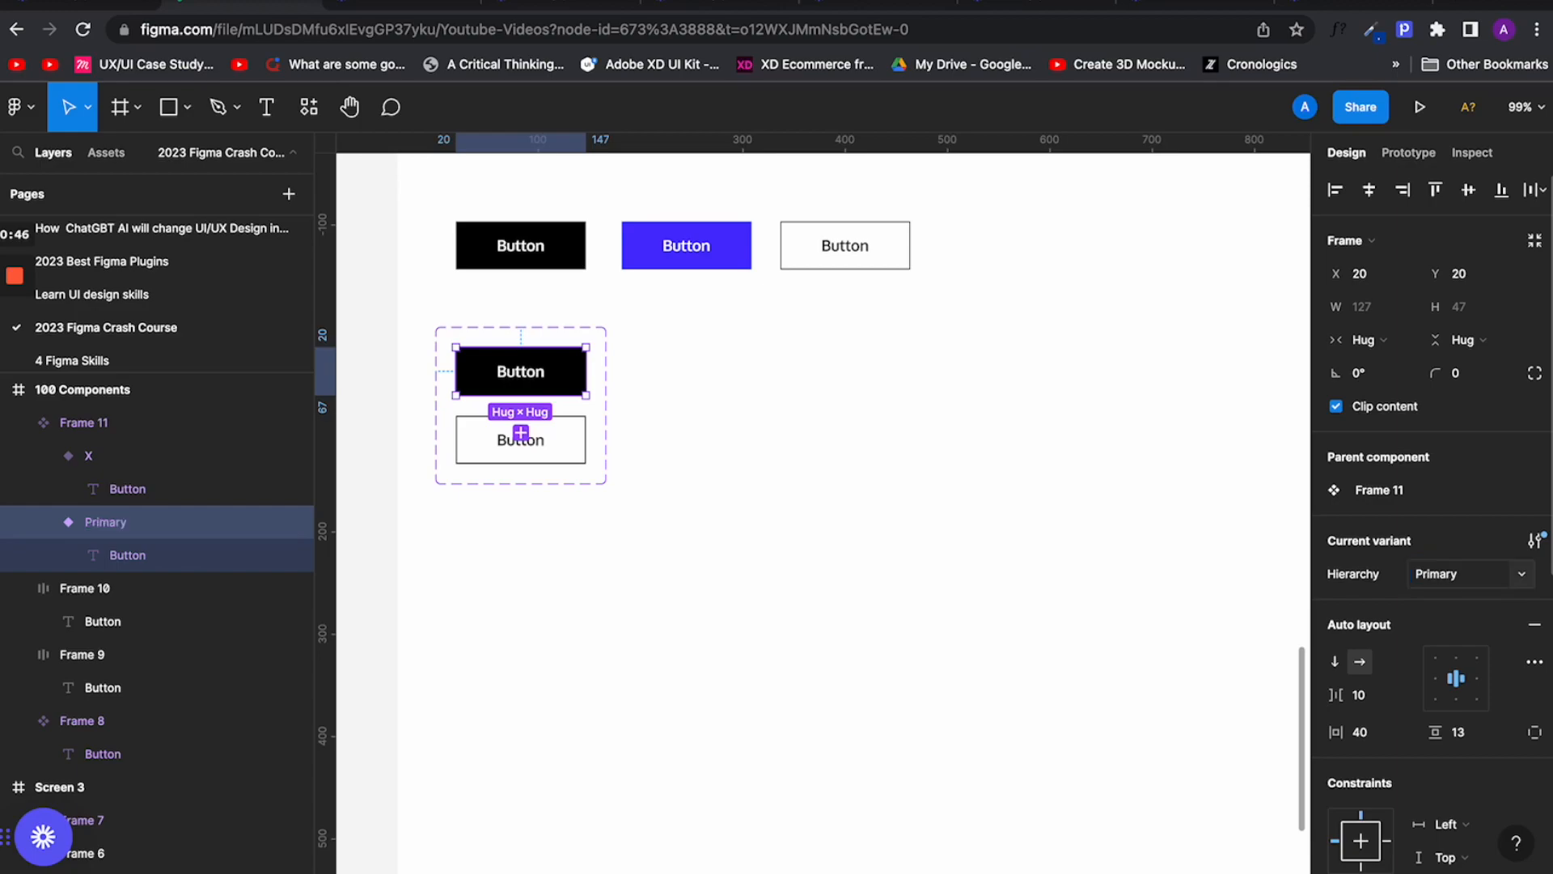
Step: Set the outlined button variant's Hierarchy value to Secondary
click(520, 443)
click(1452, 578)
text(Secondary)
key(Return)
click(582, 354)
click(658, 420)
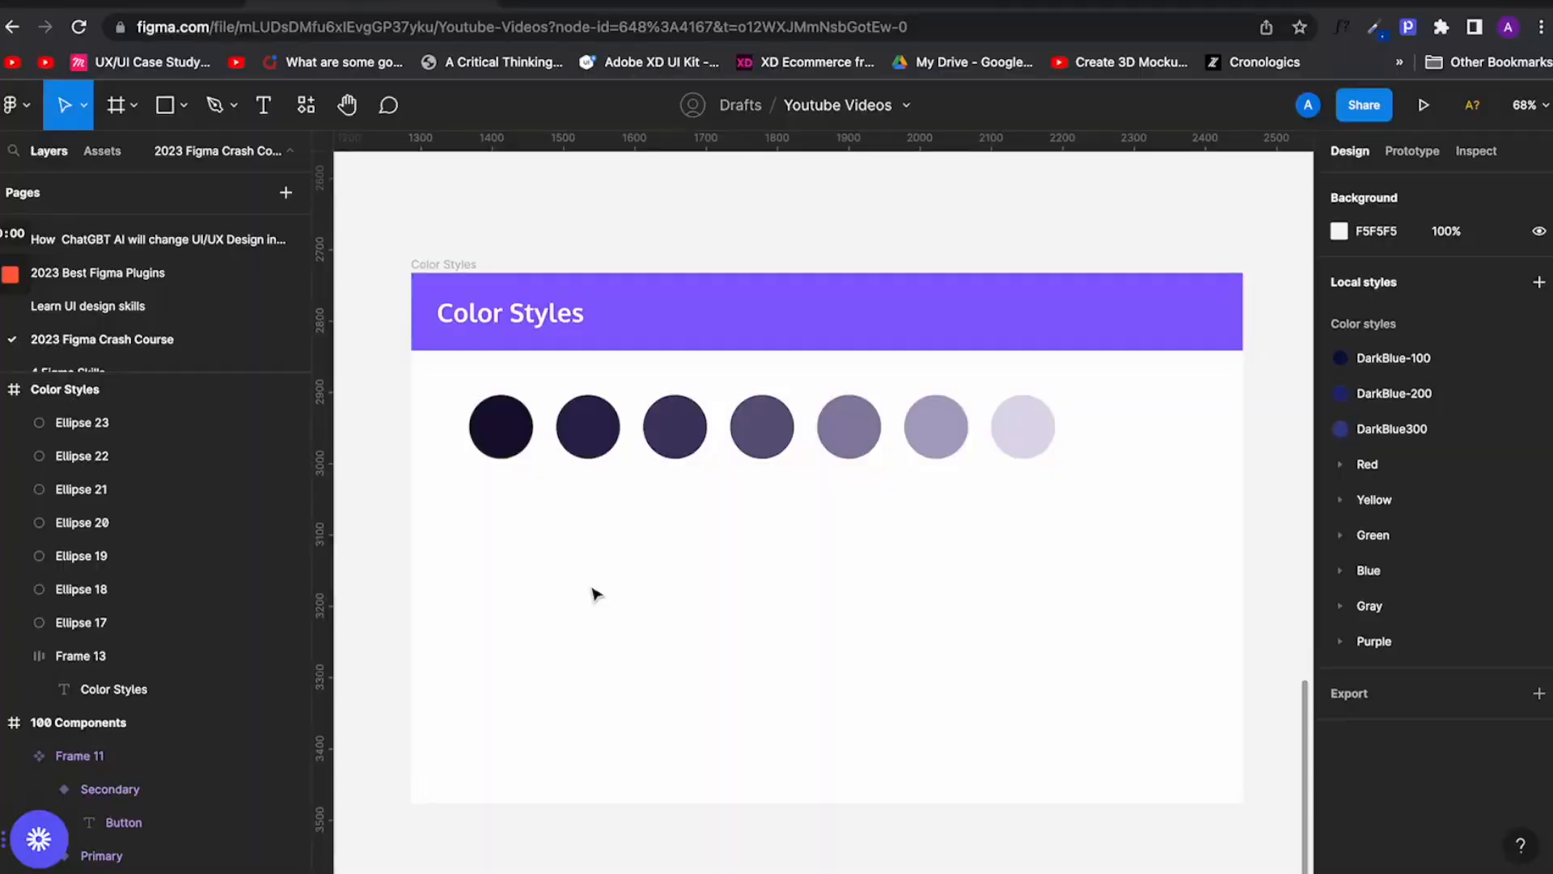
Step: Examine the fill of each of the seven purple circles in the Color Styles frame, from darkest to lightest
click(506, 441)
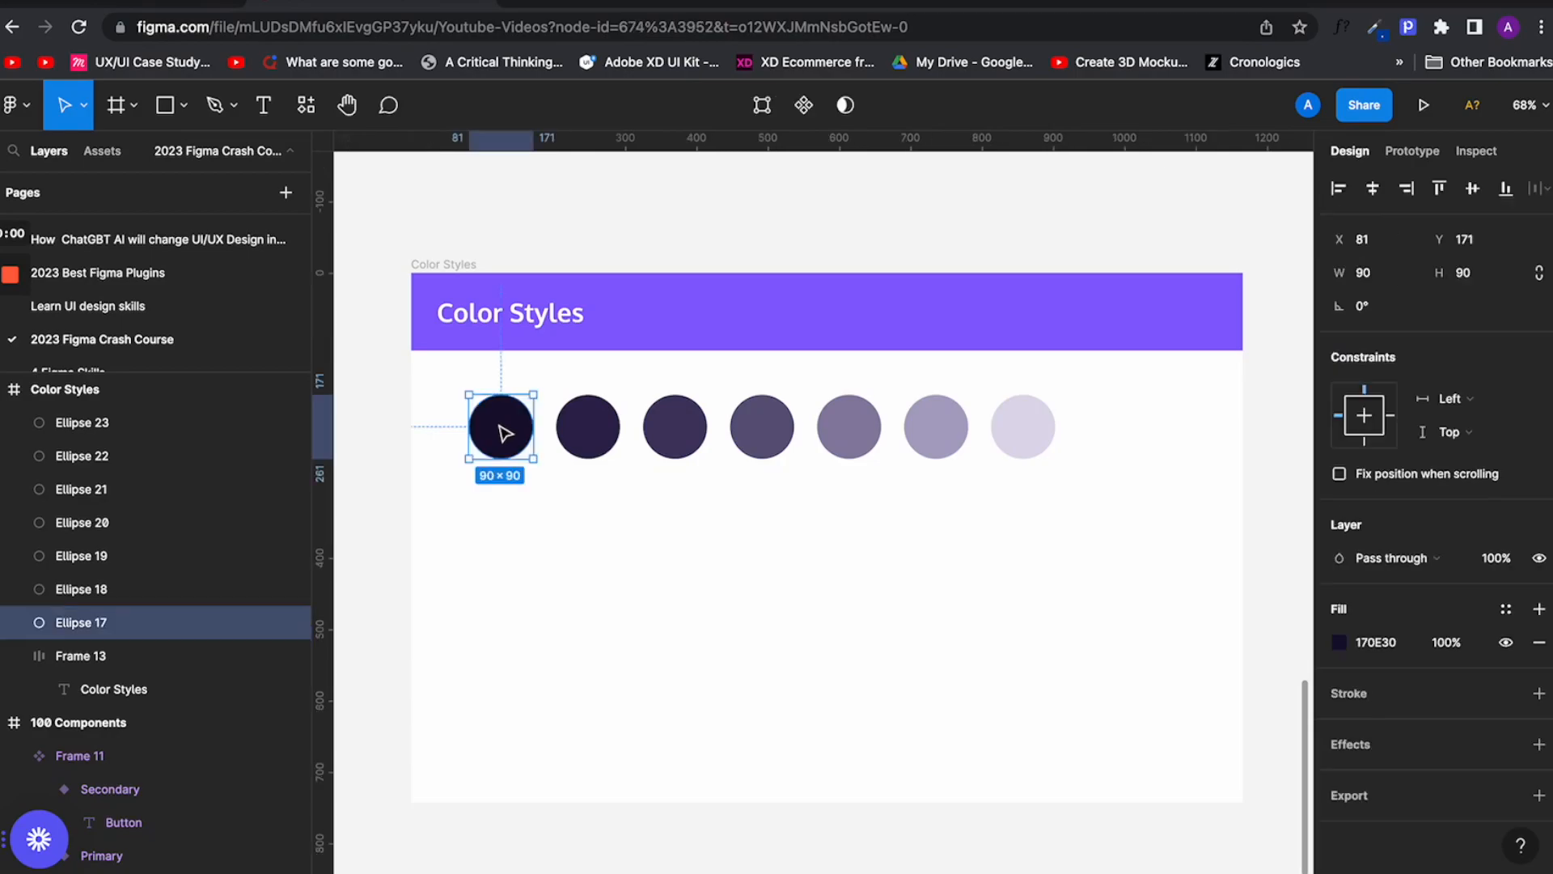
click(588, 428)
click(674, 428)
click(760, 429)
click(839, 441)
click(930, 443)
click(1008, 444)
Step: Create a colour style named "Purple/ - 900" from the darkest circle's fill
click(494, 437)
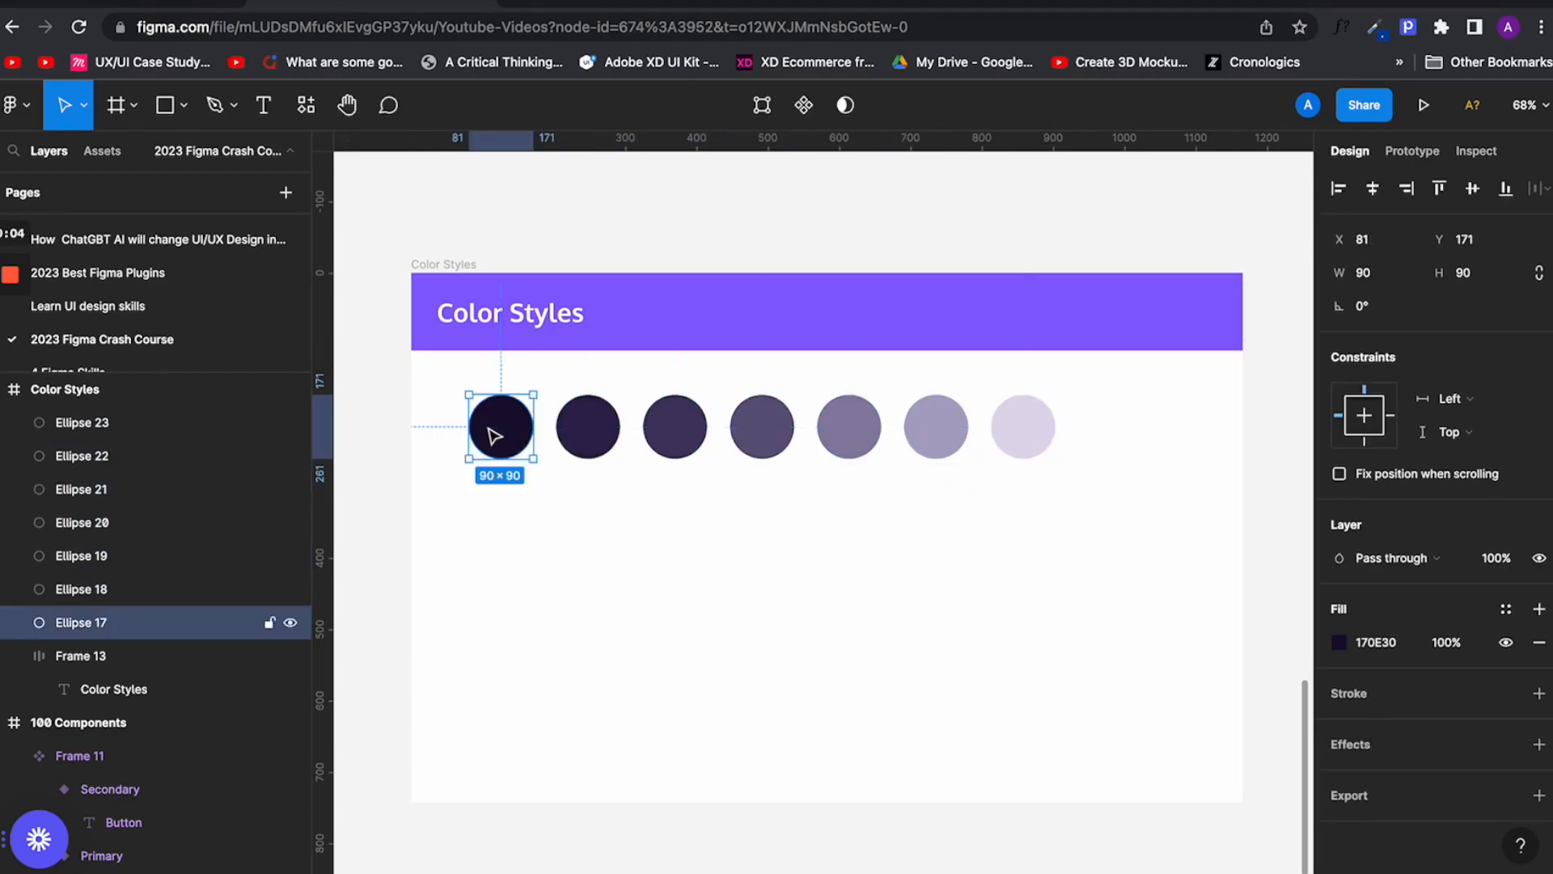
click(1505, 608)
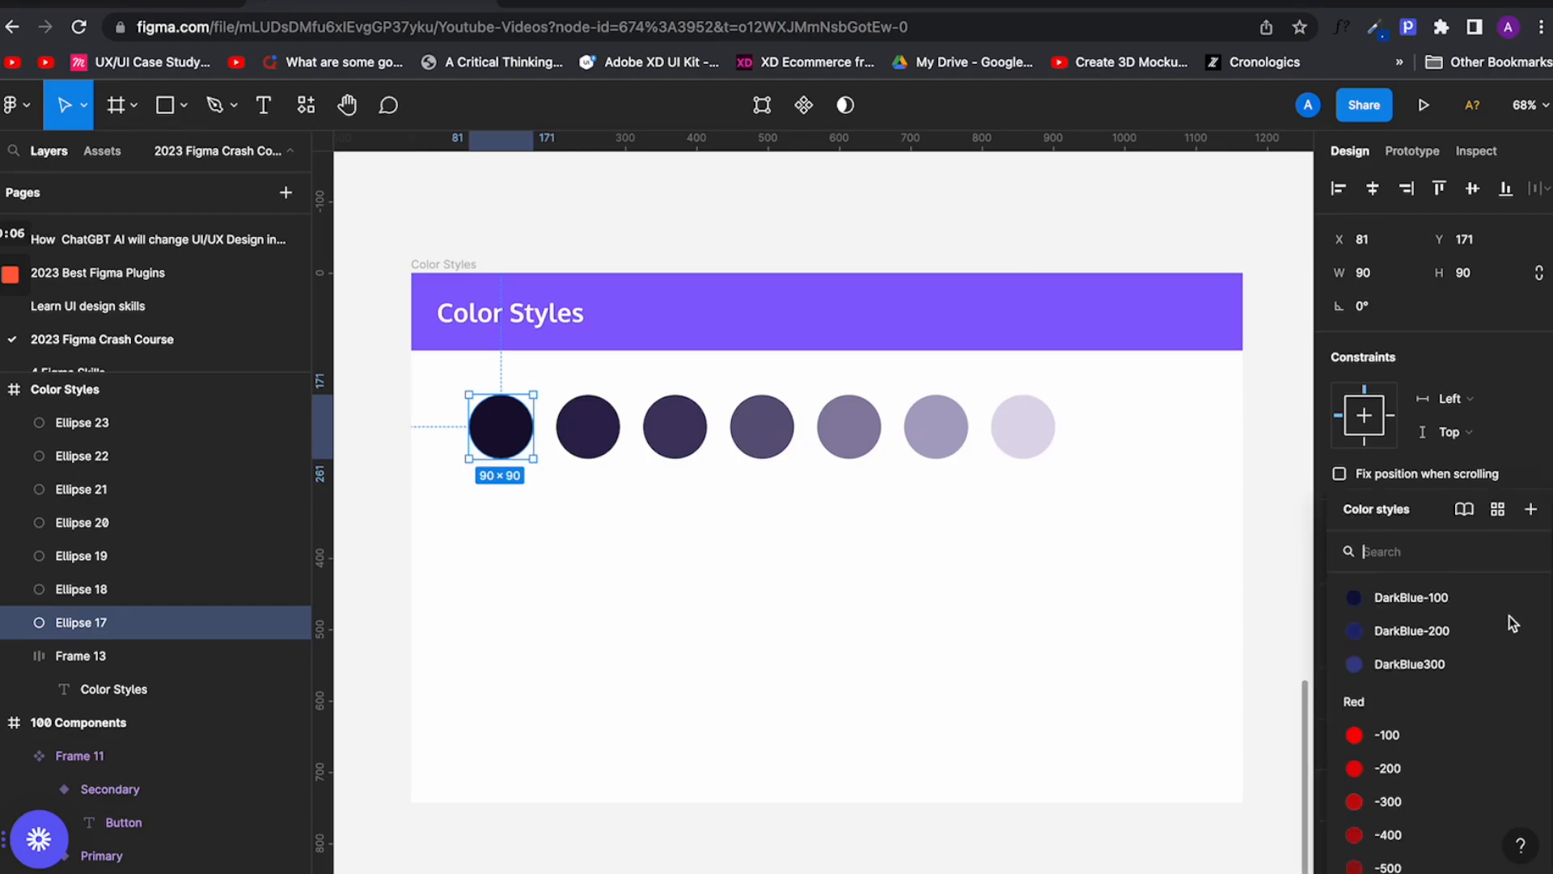
click(1532, 509)
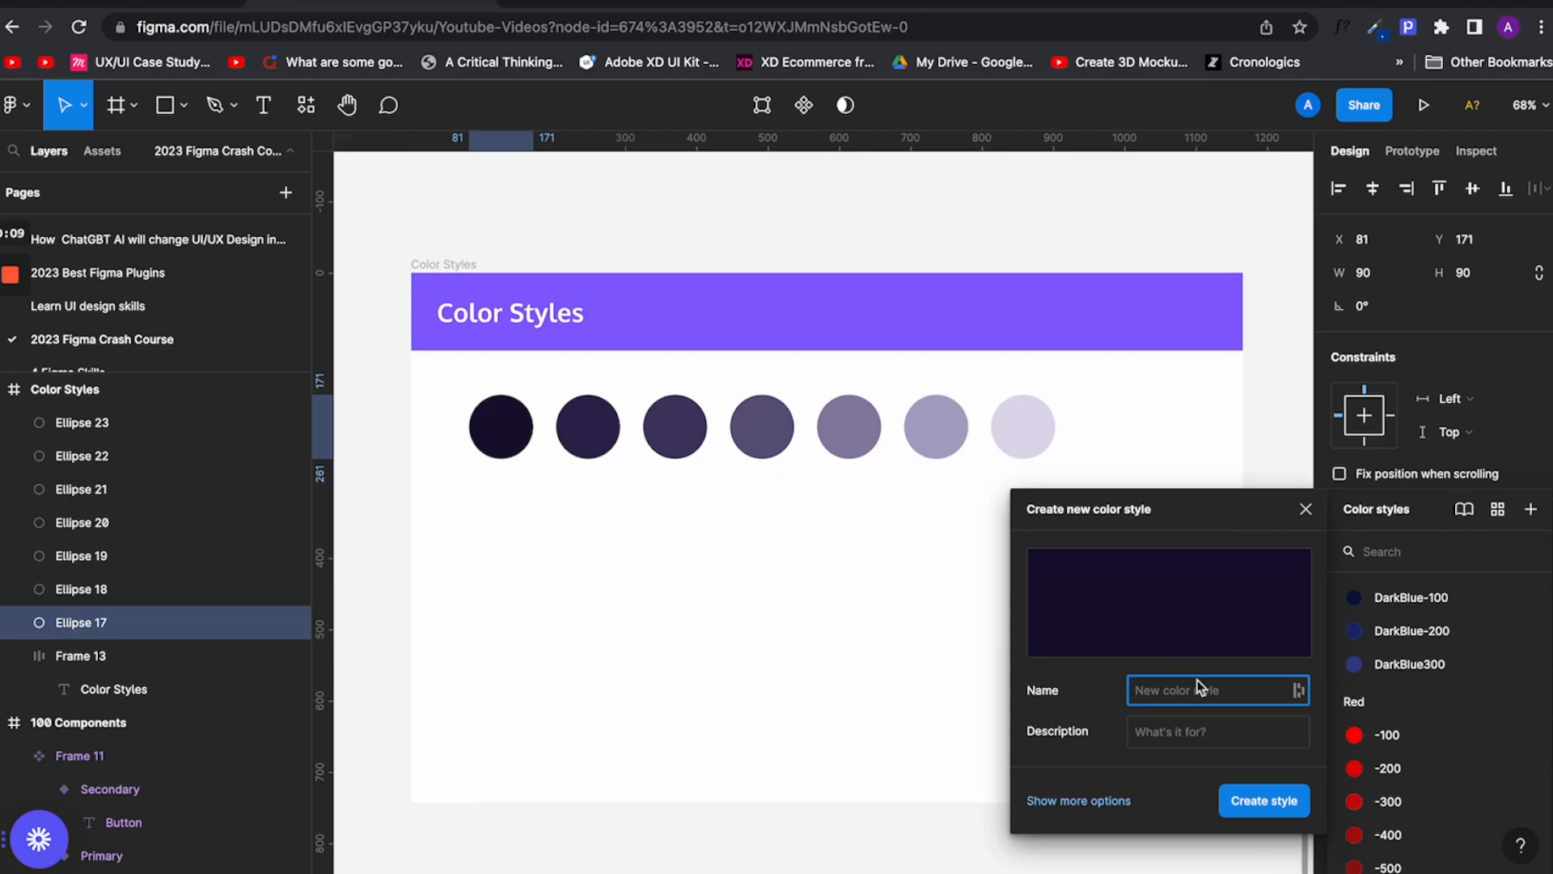
text(Purple/ - 900)
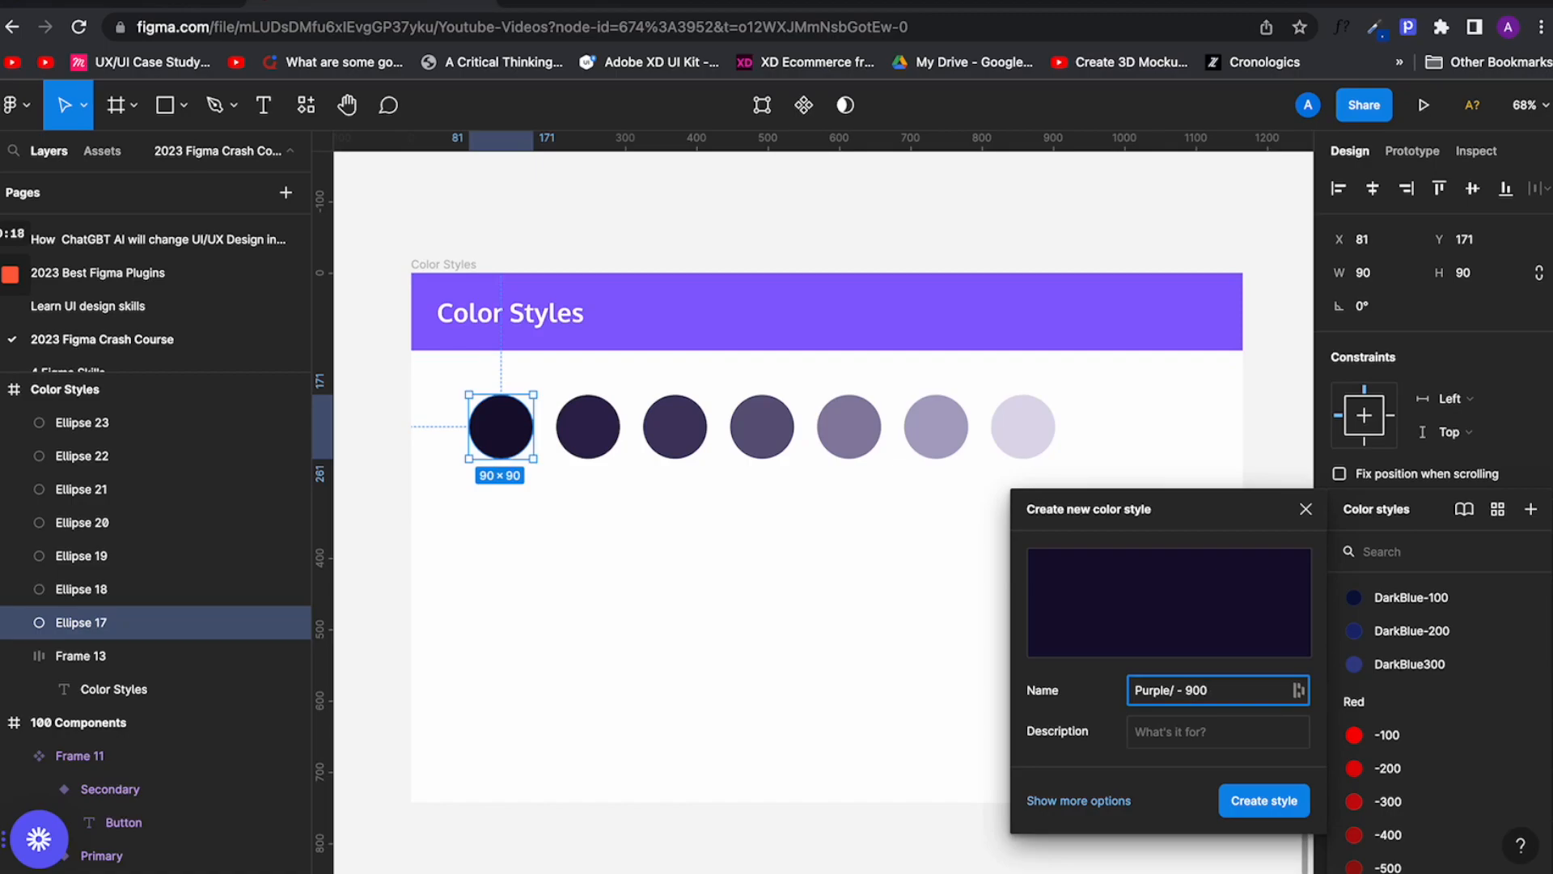
key(Return)
Step: Start a new colour style from the second circle's fill, with a name beginning "Purple/"
click(599, 429)
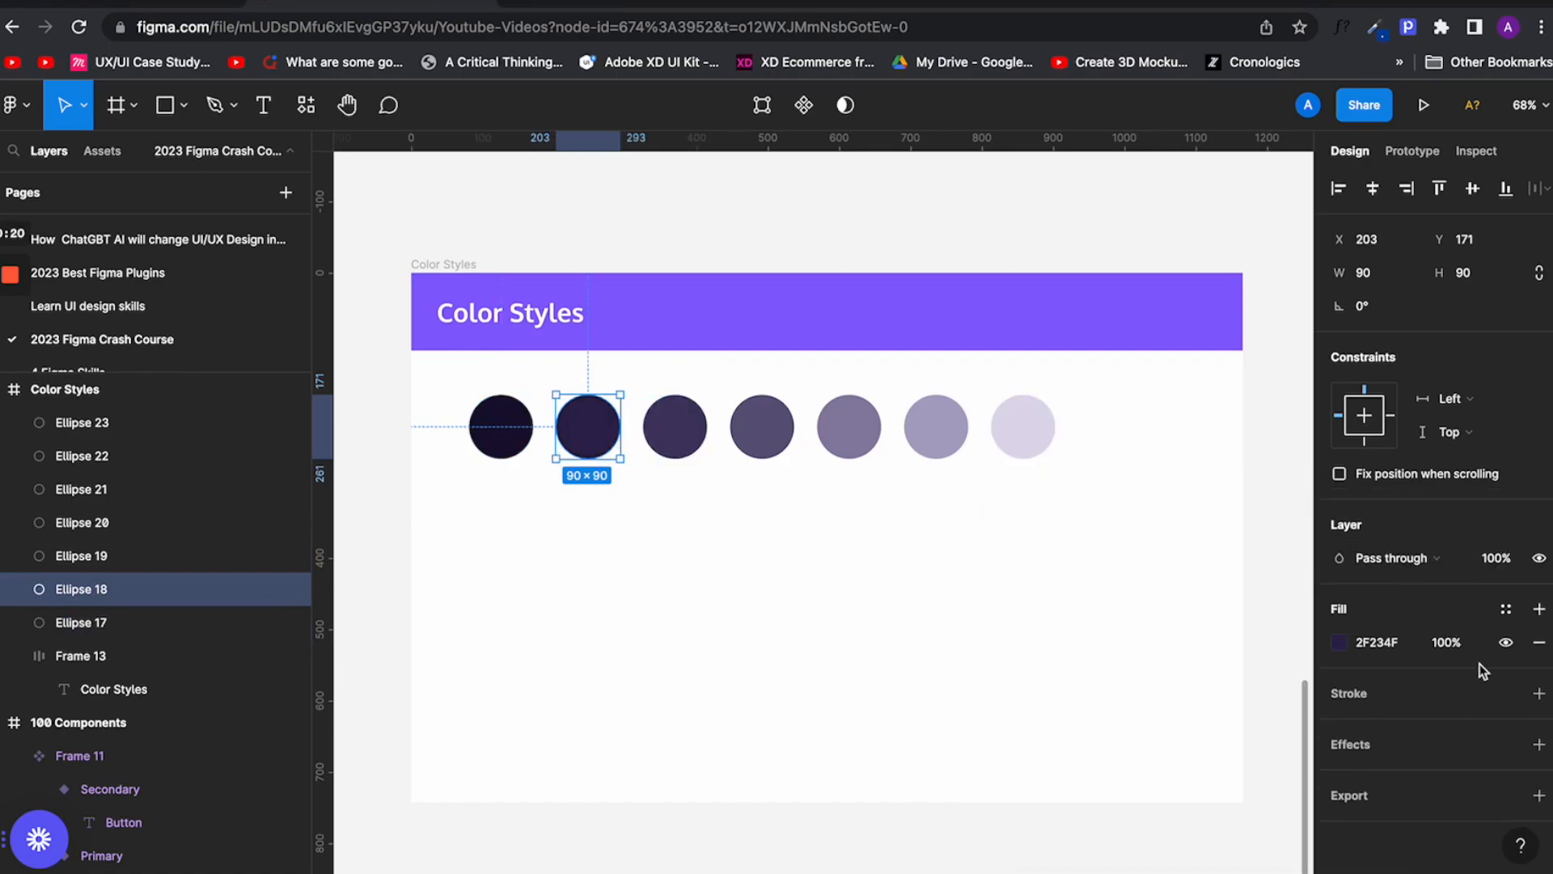
click(1506, 611)
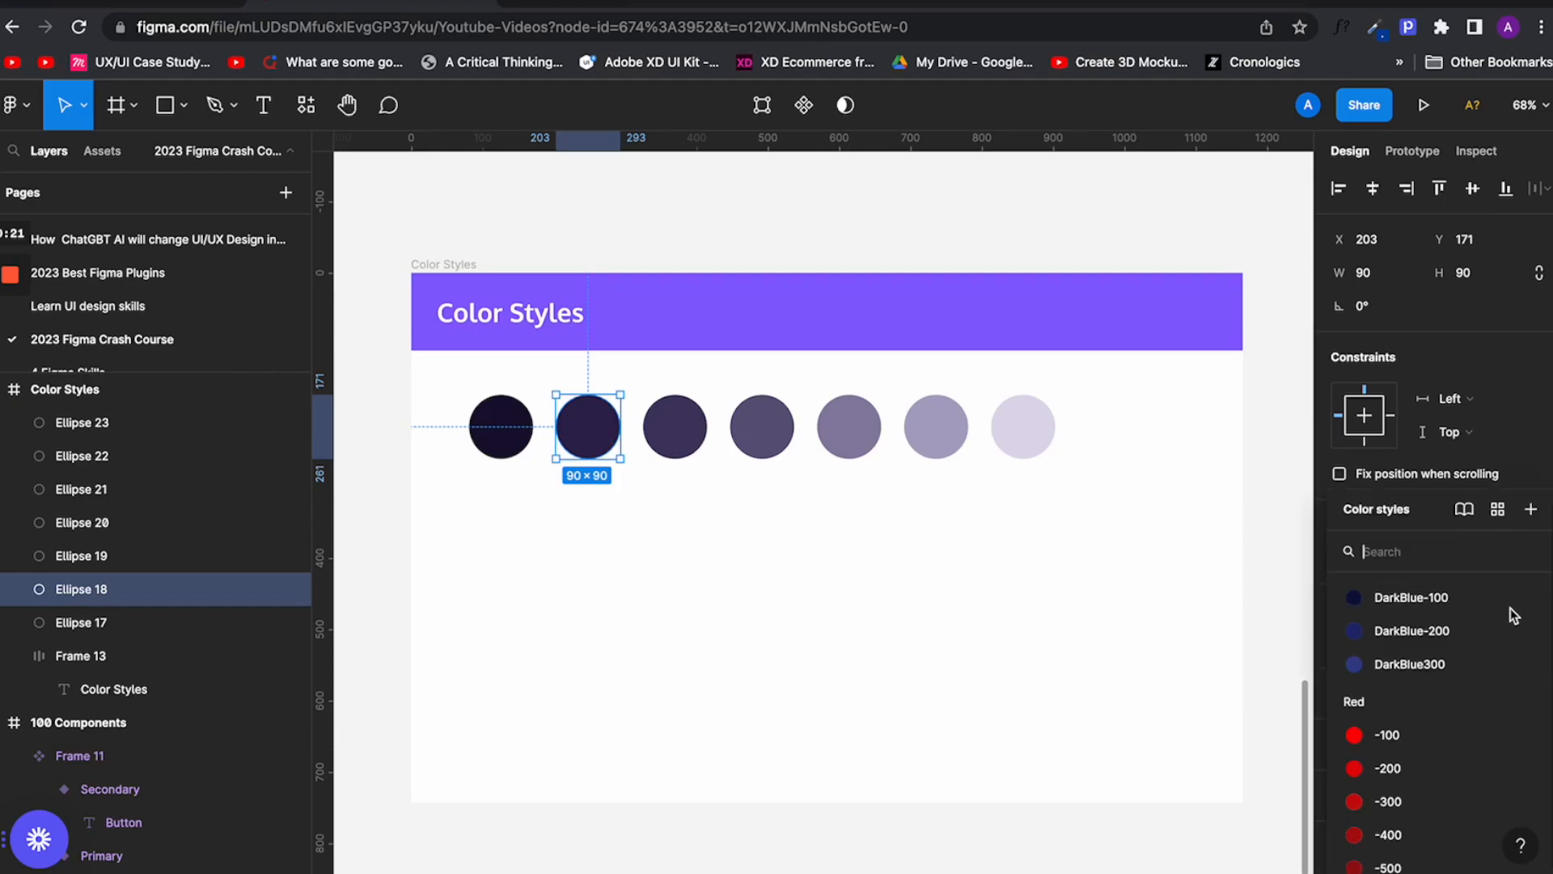
click(1533, 508)
text(Purple/)
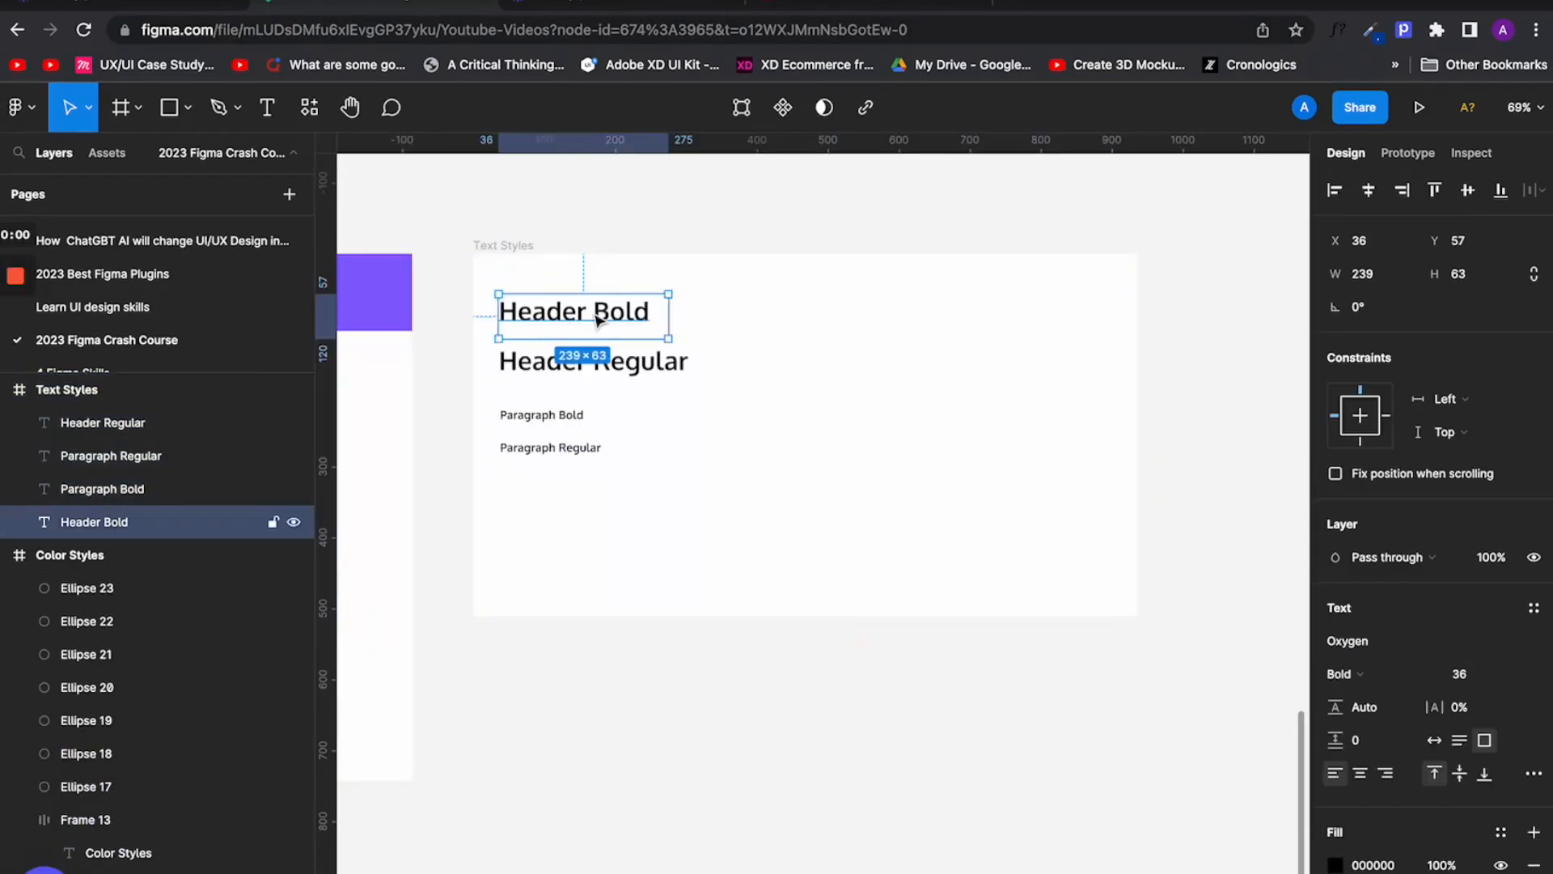
Step: Create a text style named "Header/ -Bold" from the Header Bold text in the Text Styles frame
scroll(597, 319, up, 5)
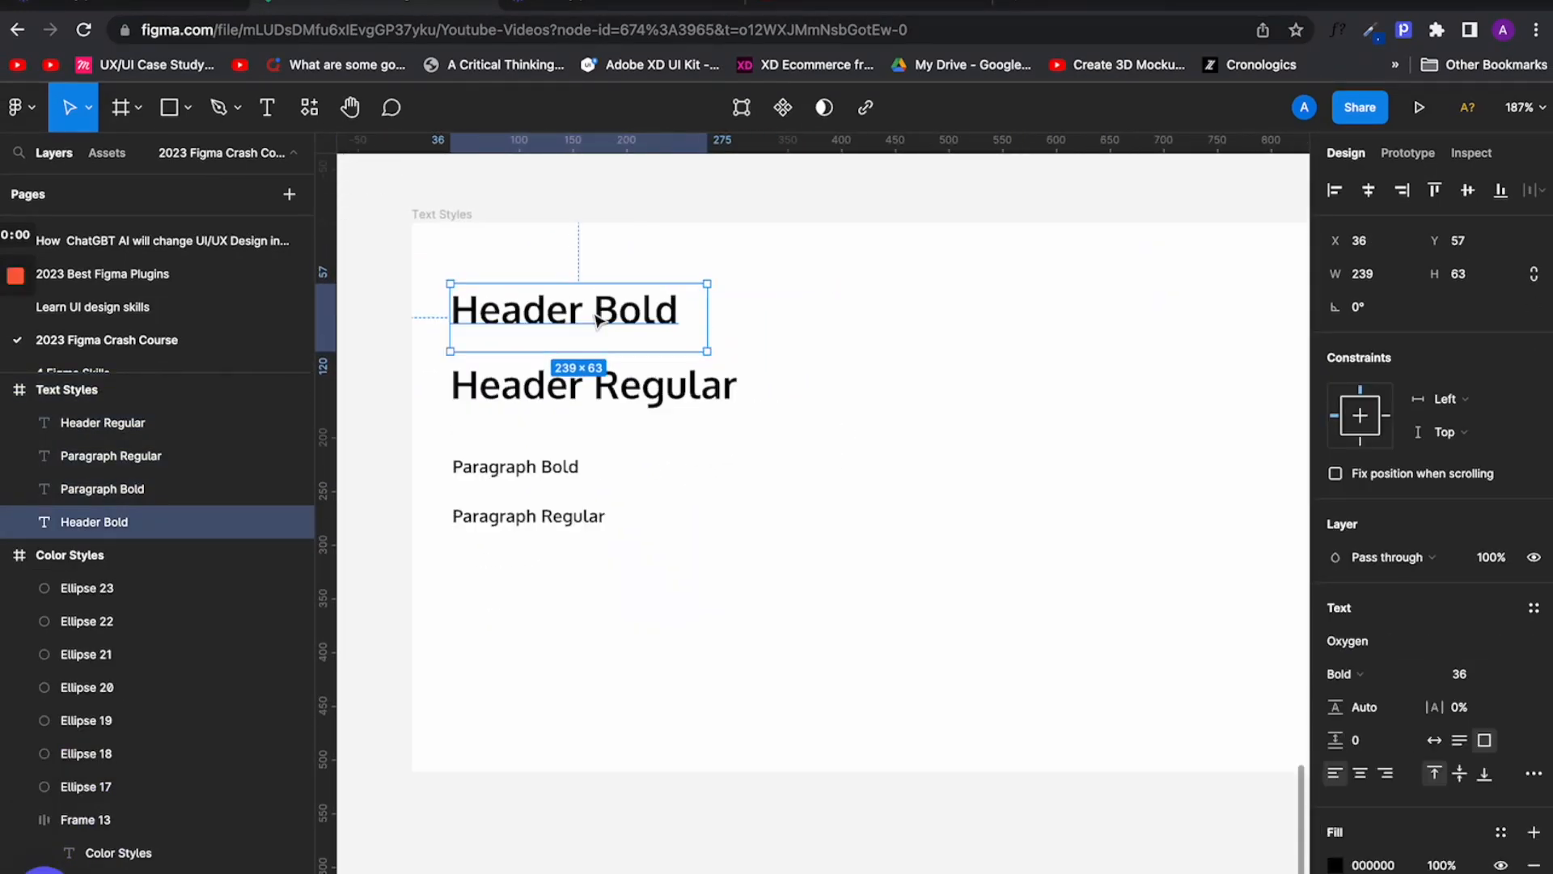
click(791, 255)
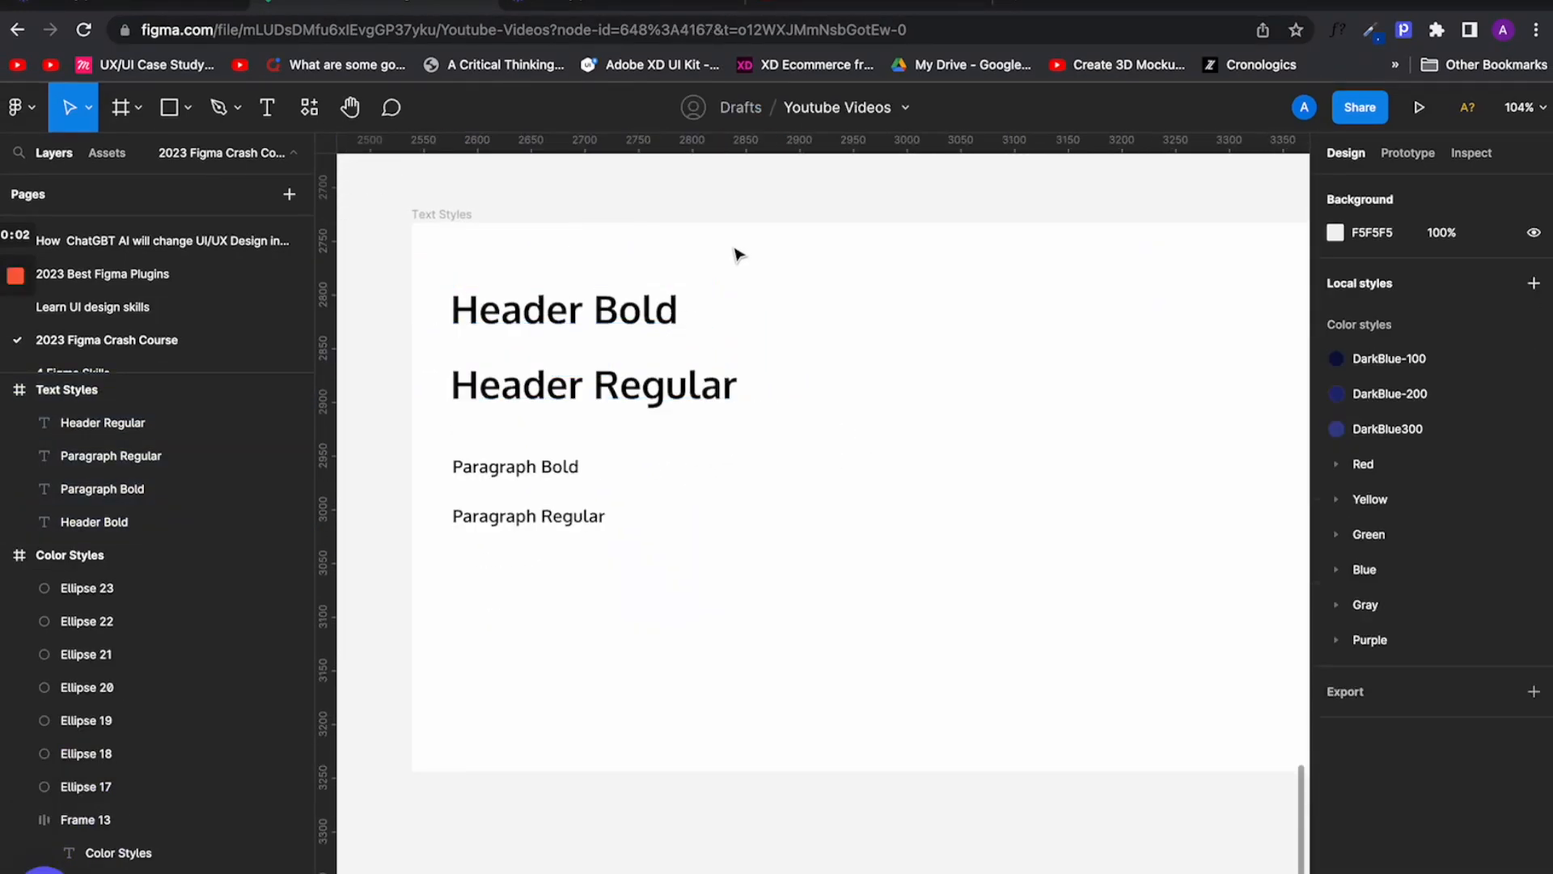
click(608, 314)
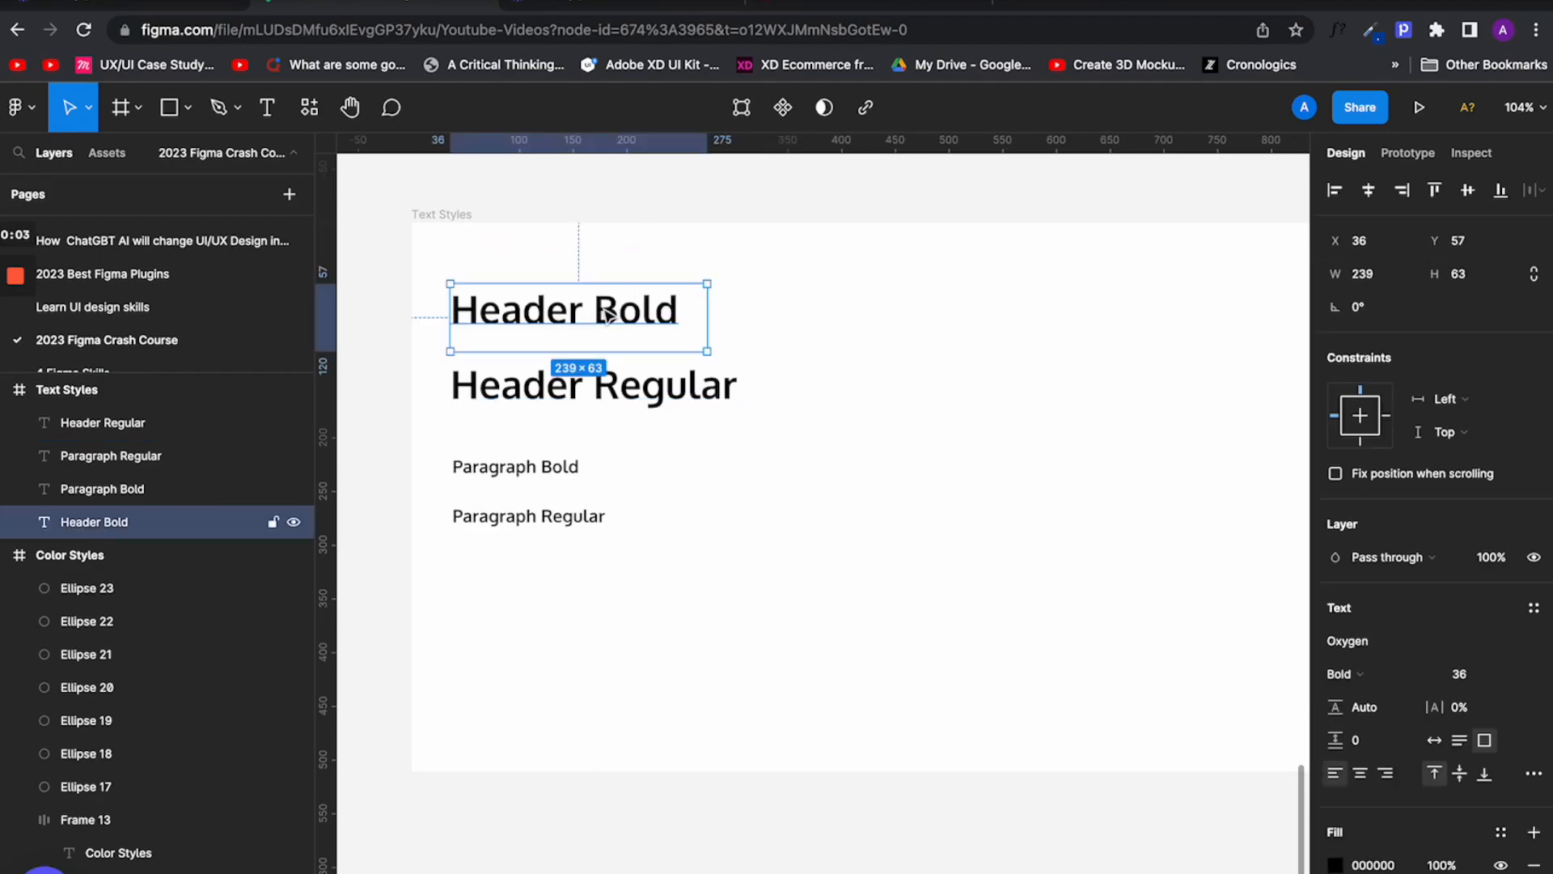
click(1533, 608)
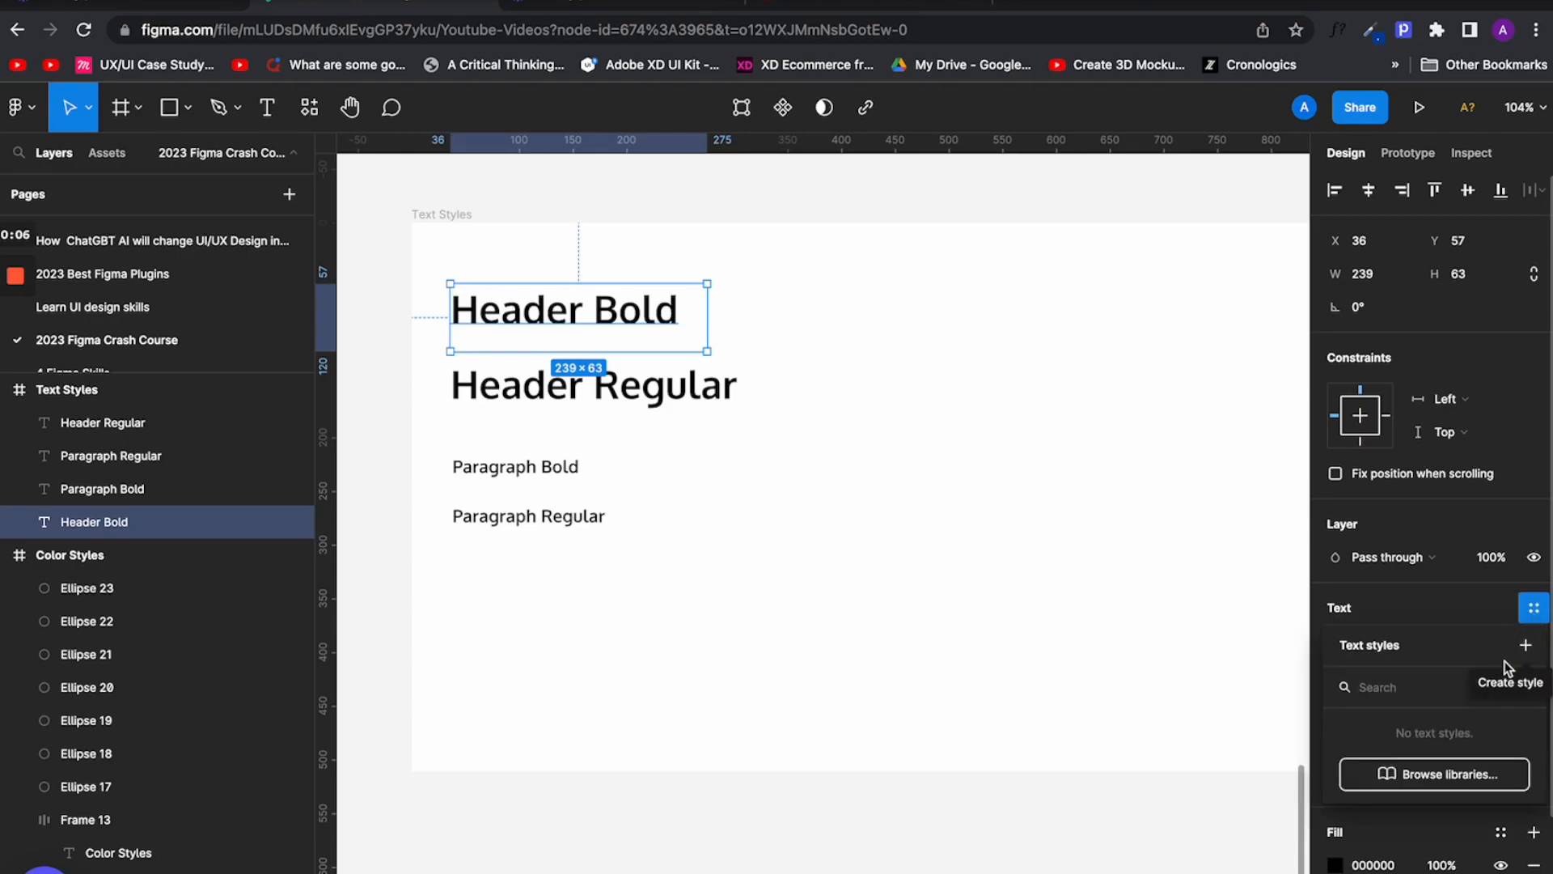
click(1527, 647)
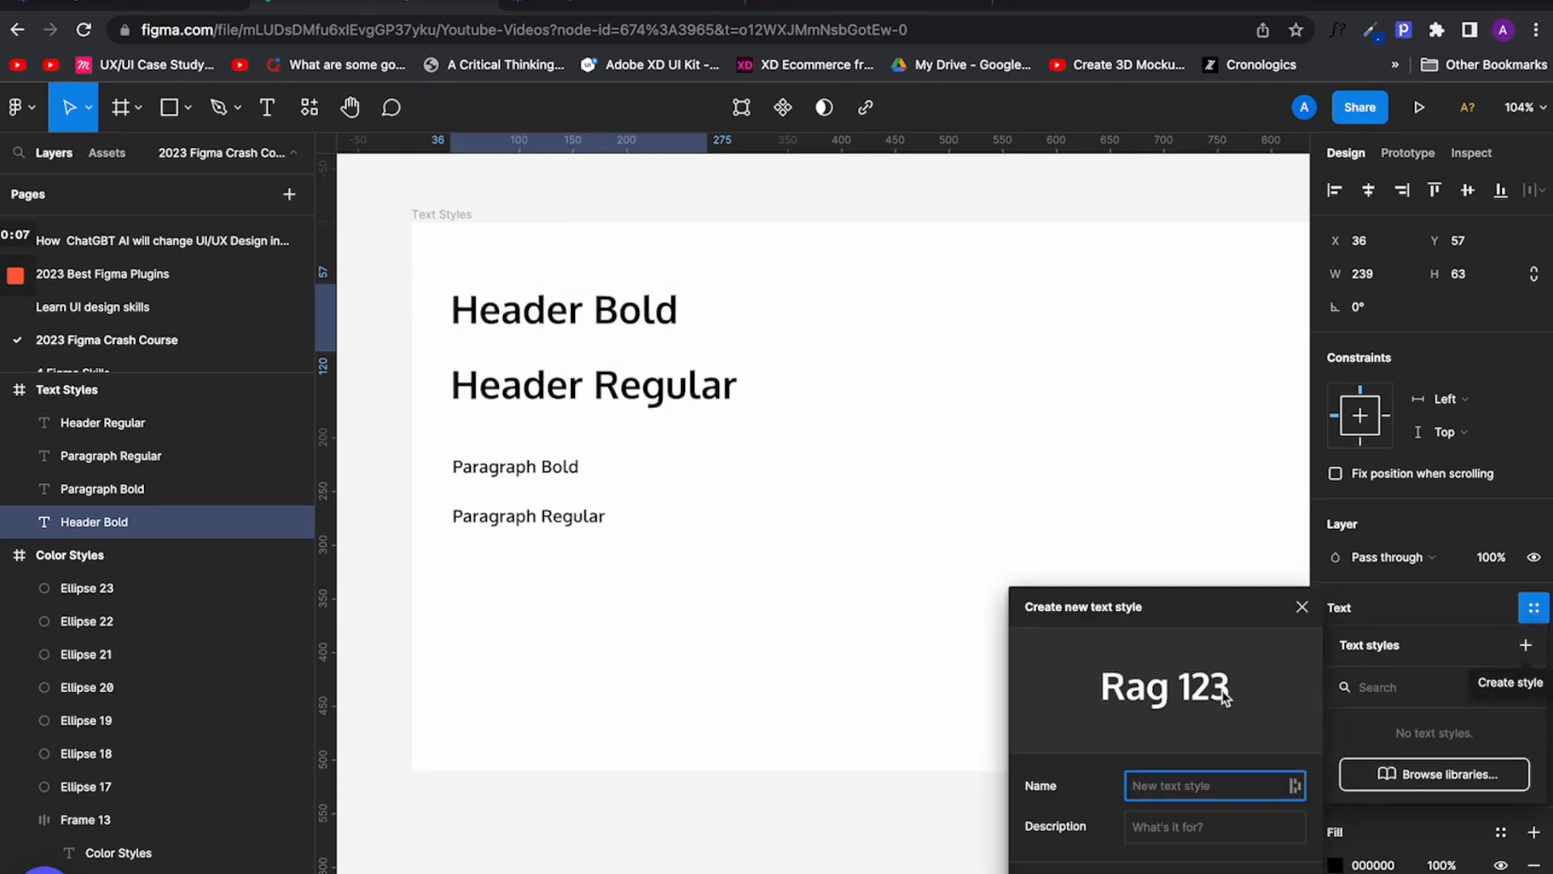
text(Header/ -Bold)
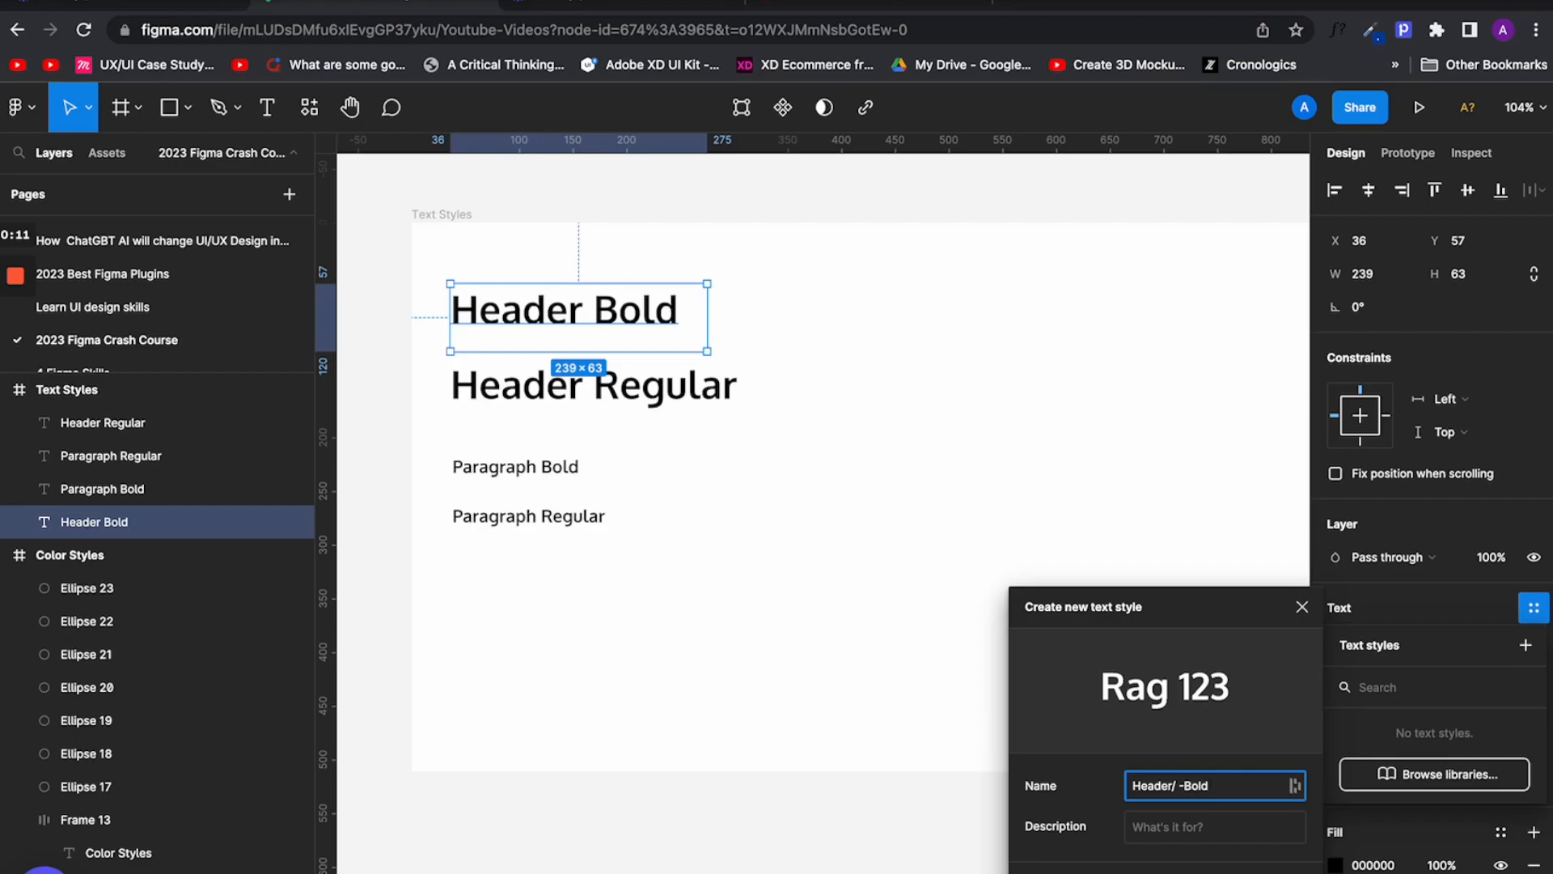
key(Return)
Step: Start a new text style from the Header Regular text in the Text Styles frame
click(592, 395)
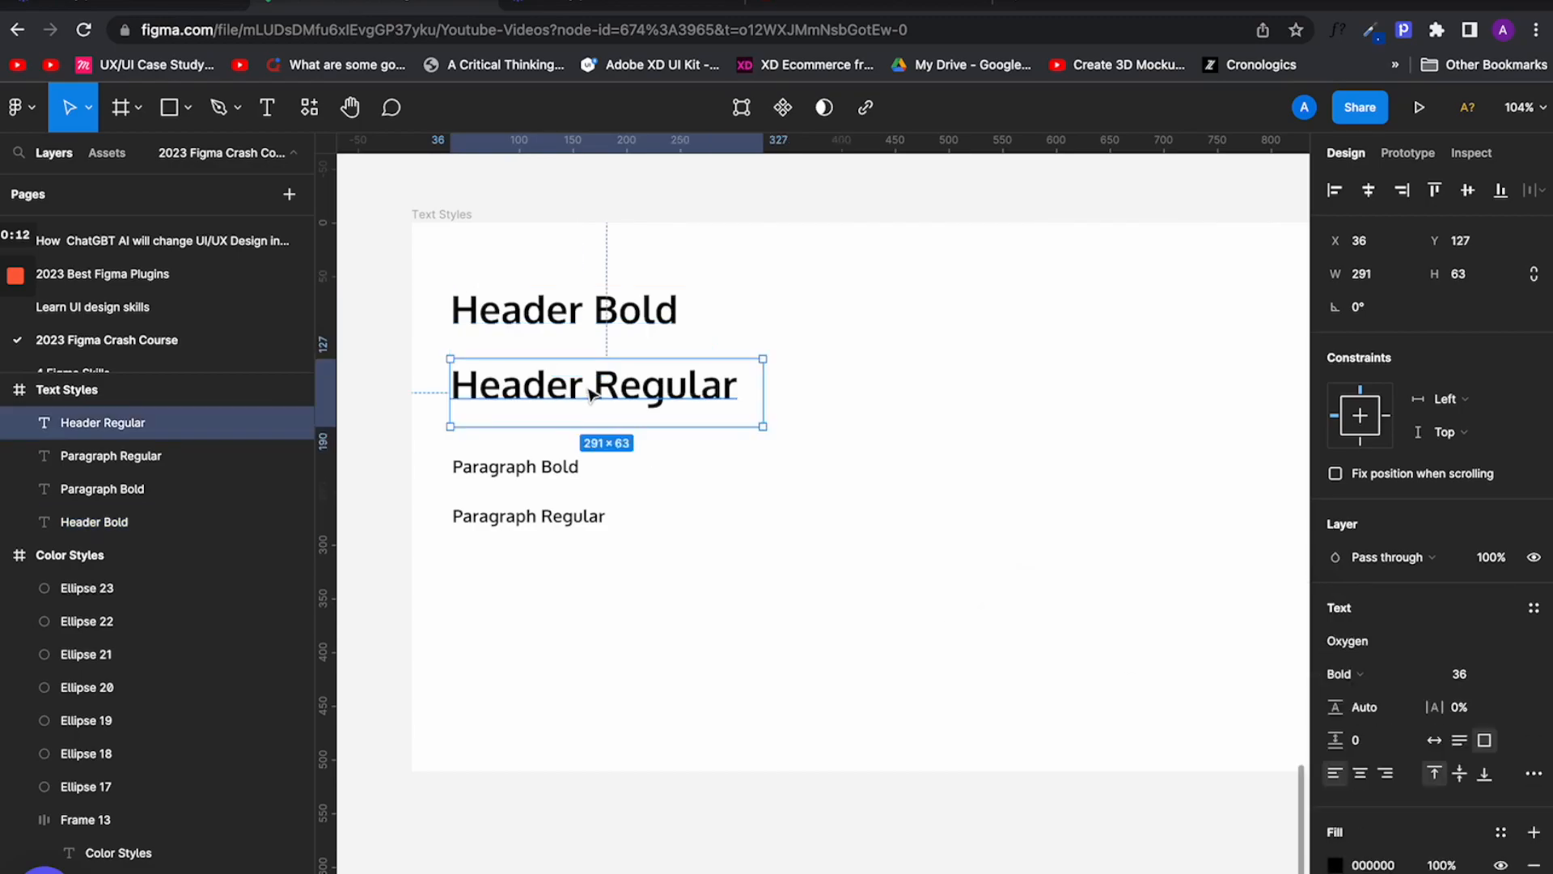
click(1533, 610)
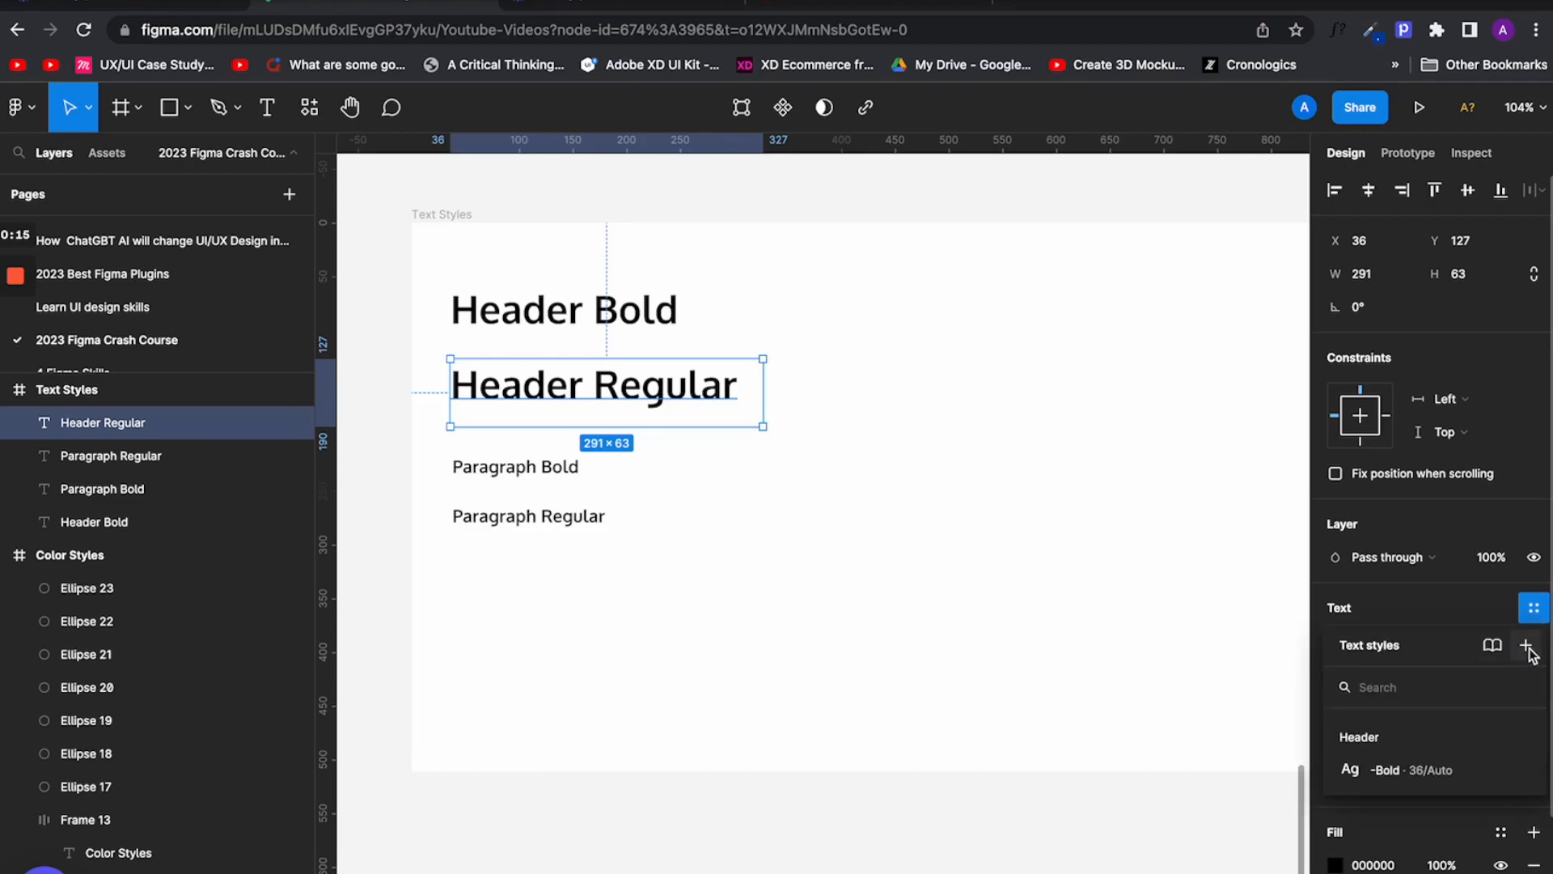
click(1526, 646)
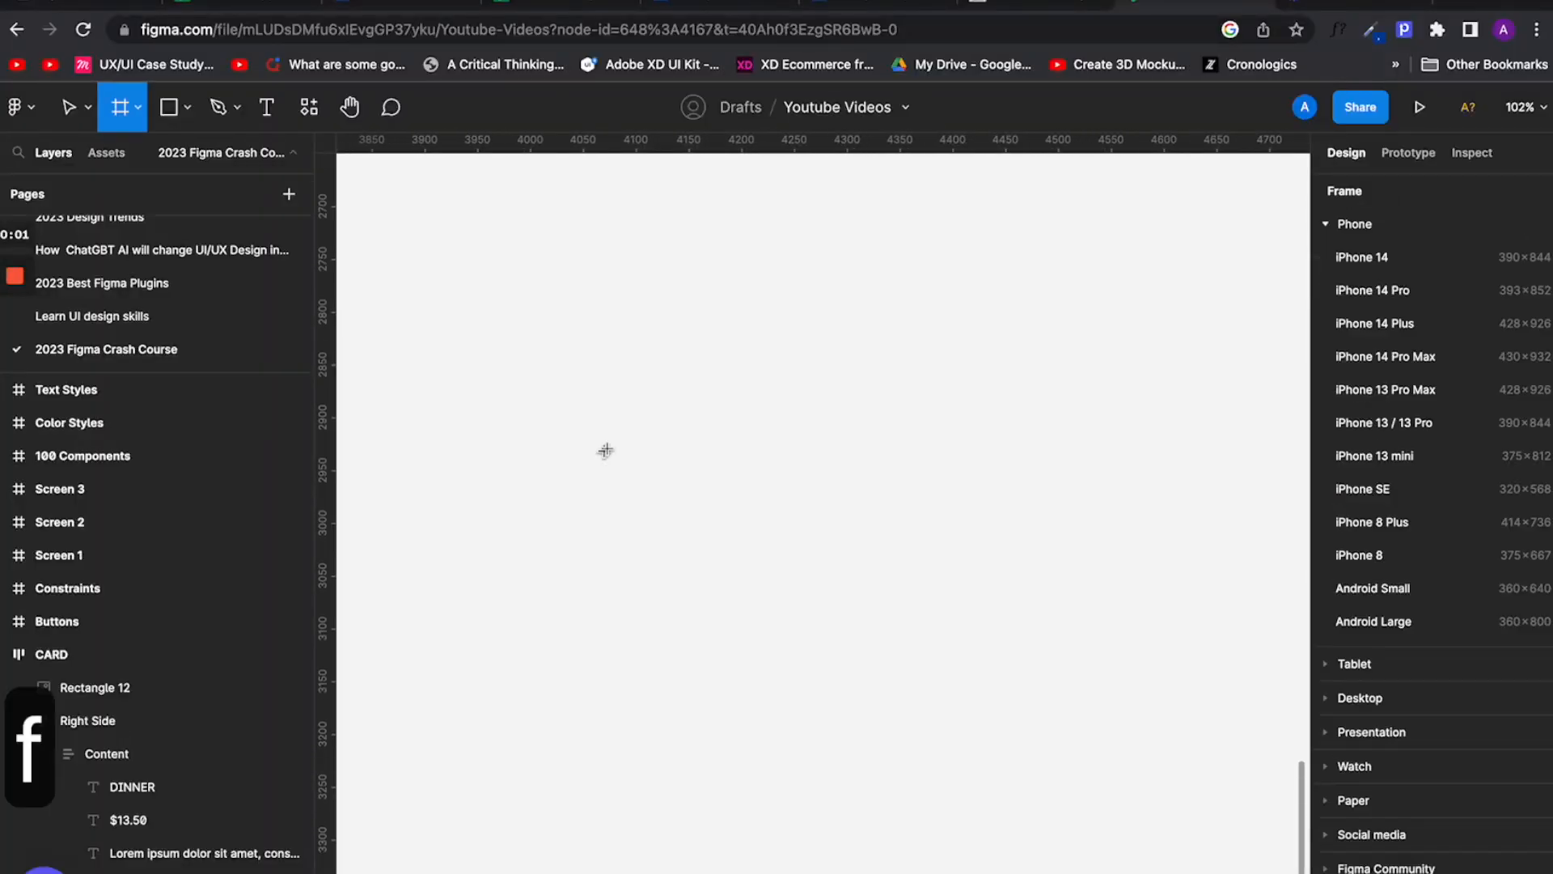
Step: Draw a frame about 179 × 273, paste the three DINNER card texts into it, and widen it beyond the full paragraph
drag(613, 356, 803, 644)
key(super+v)
scroll(792, 461, up, 3)
click(569, 306)
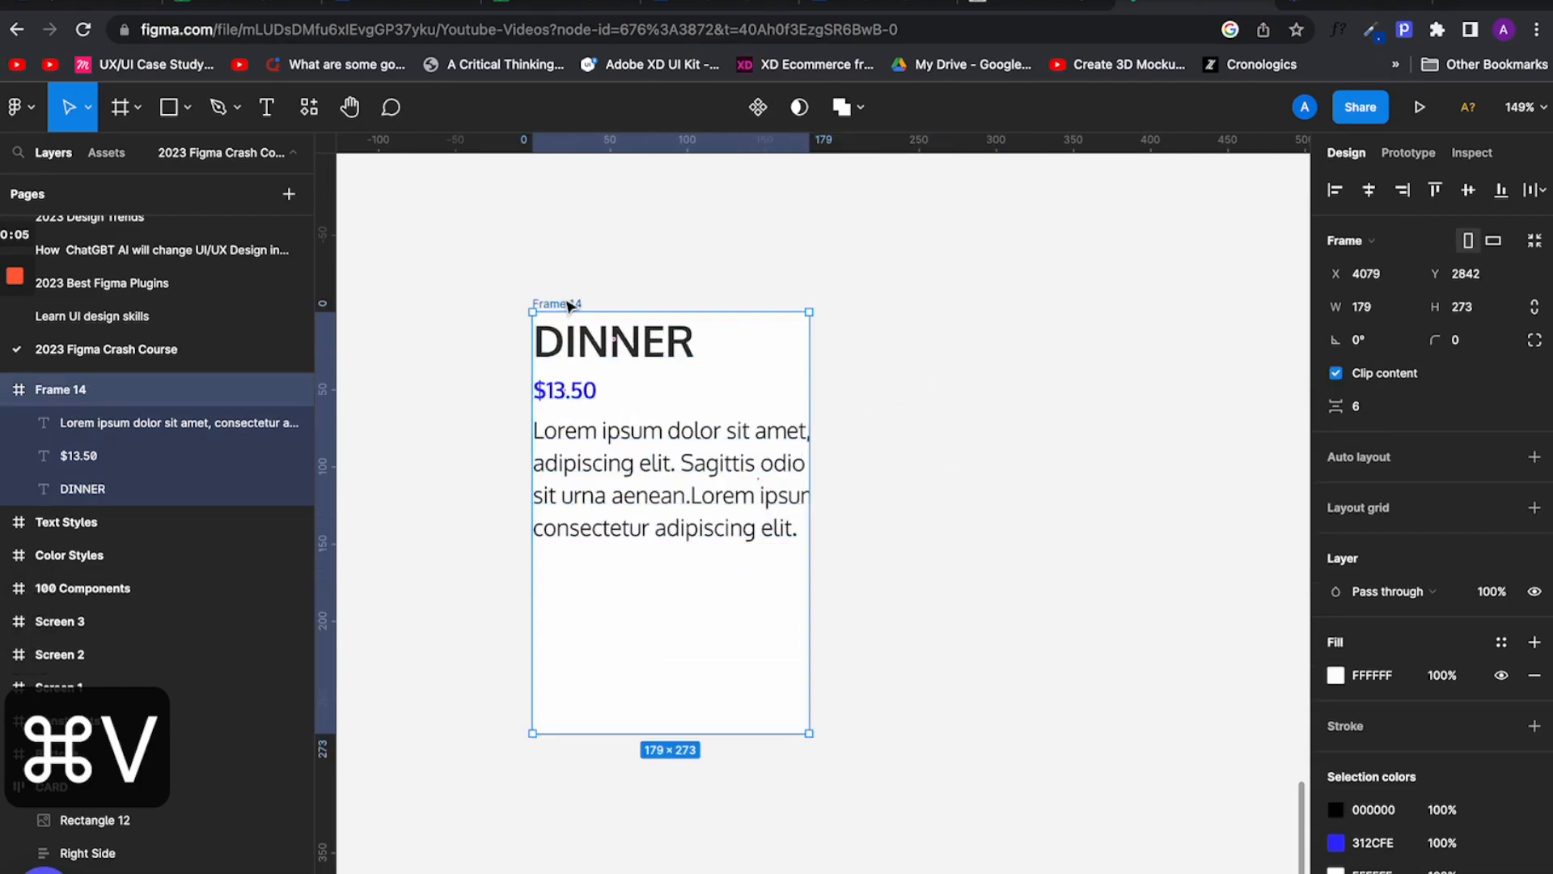
drag(811, 496, 1082, 501)
Step: Move the paragraph, price and DINNER title together inward from the frame's corner, and wrap the three texts in their own frame
click(728, 465)
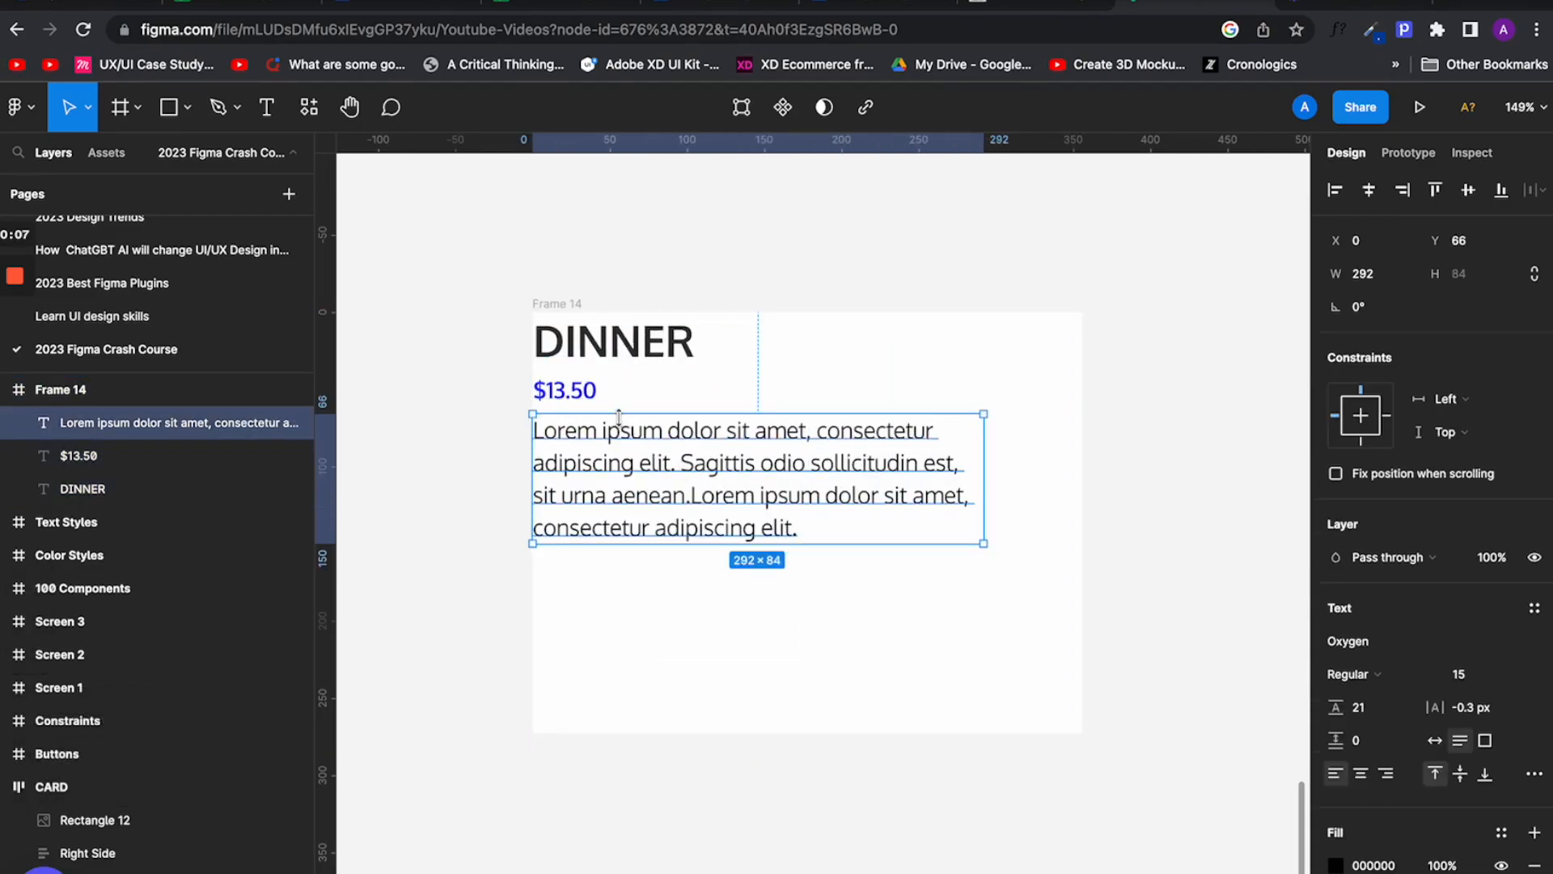
shift+click(594, 392)
shift+click(596, 356)
drag(629, 366, 673, 421)
key(alt+super+g)
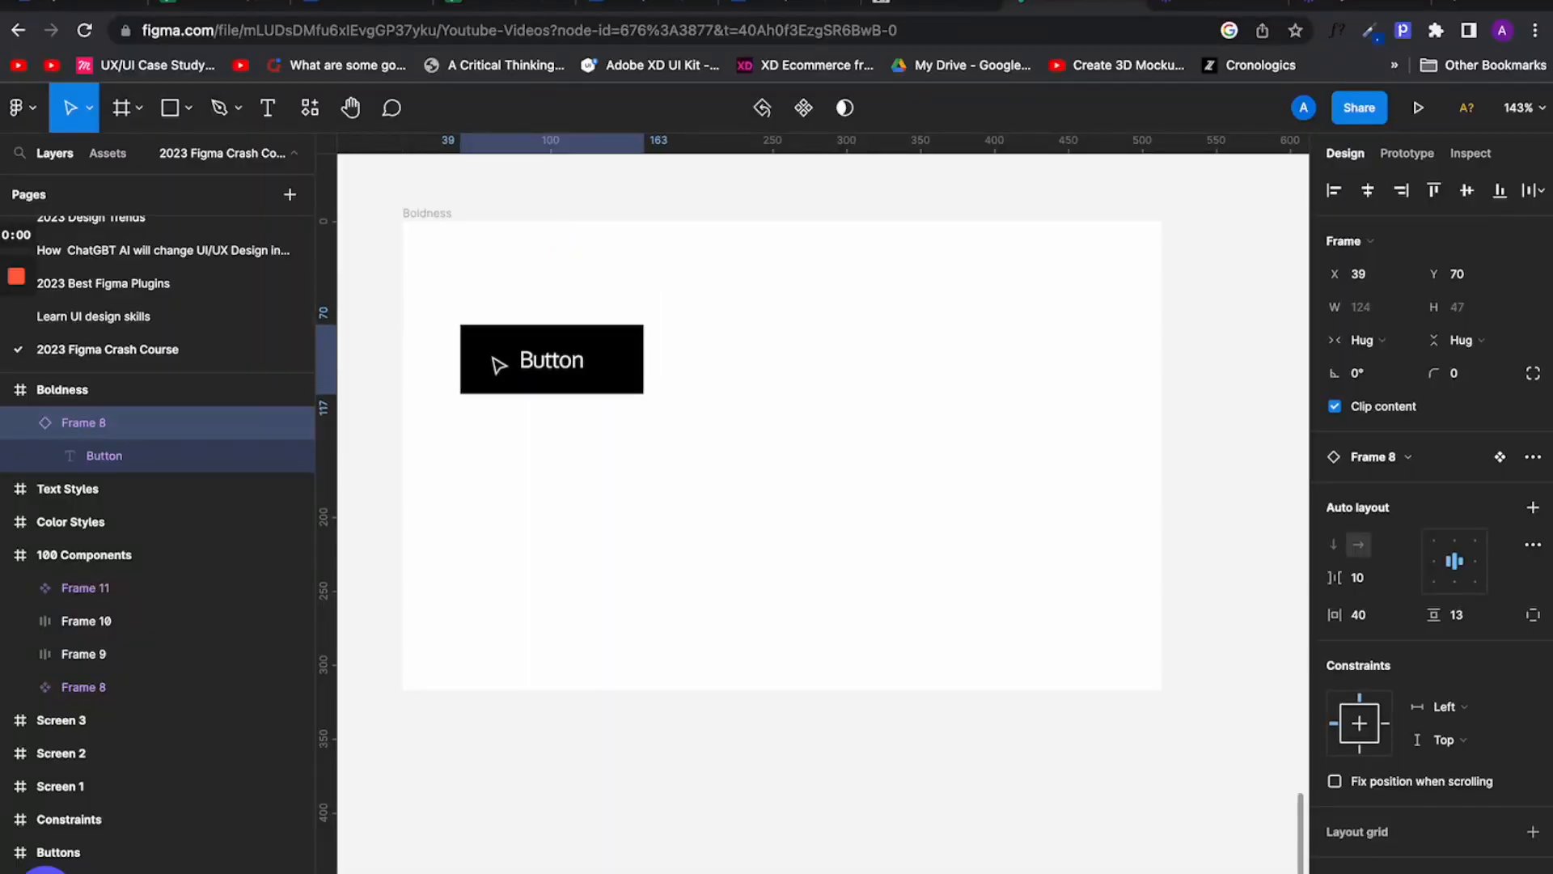
Step: Duplicate the black button twice in the Boldness frame to form an evenly spaced row of three
drag(493, 357, 715, 365)
key(super+d)
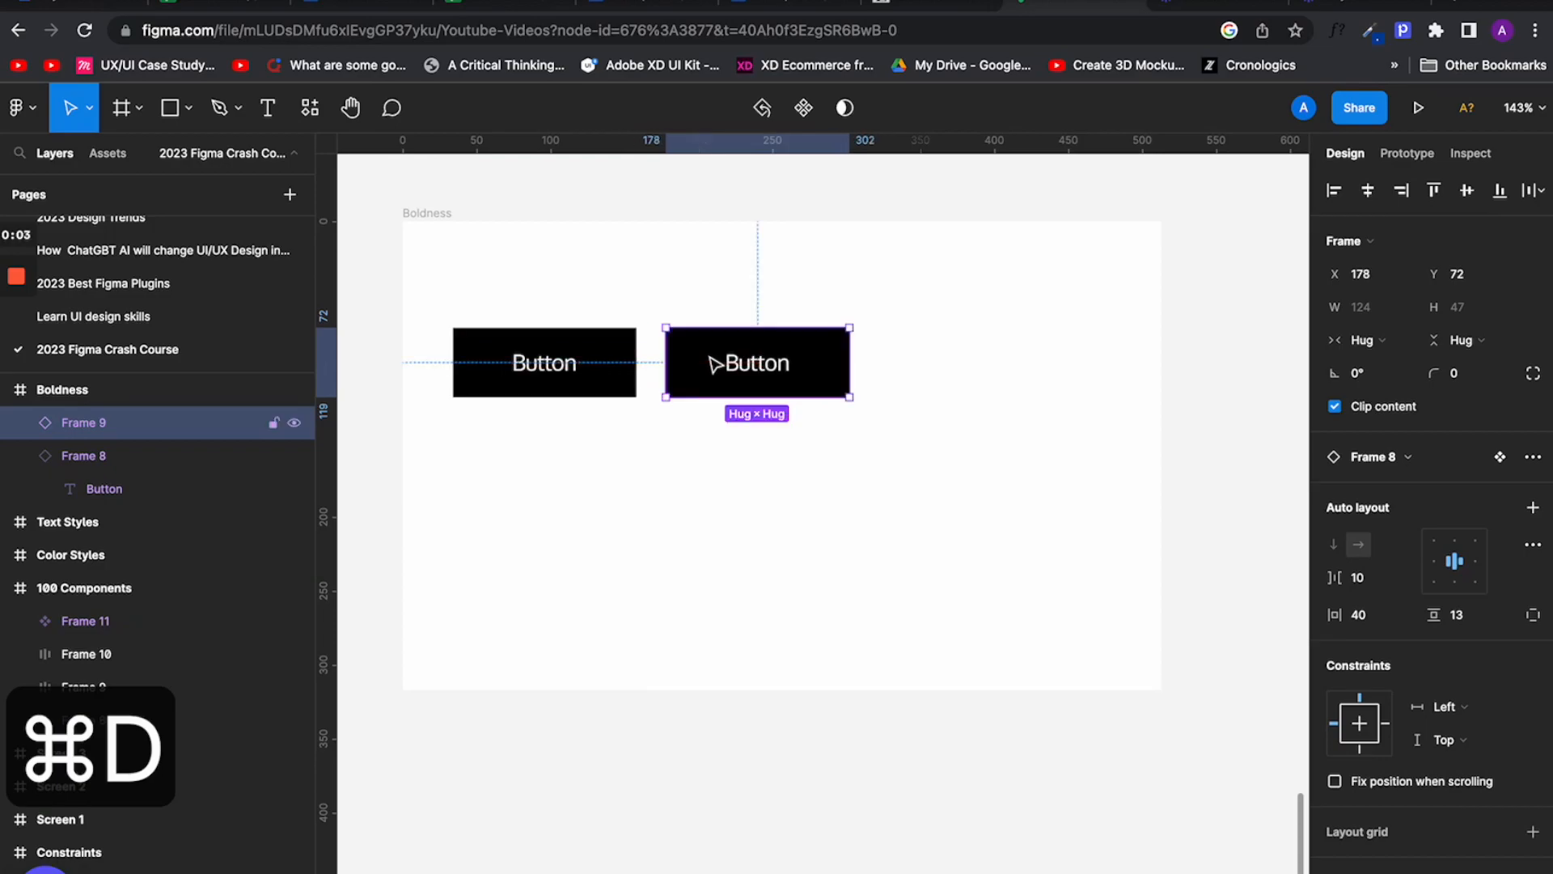
key(super+d)
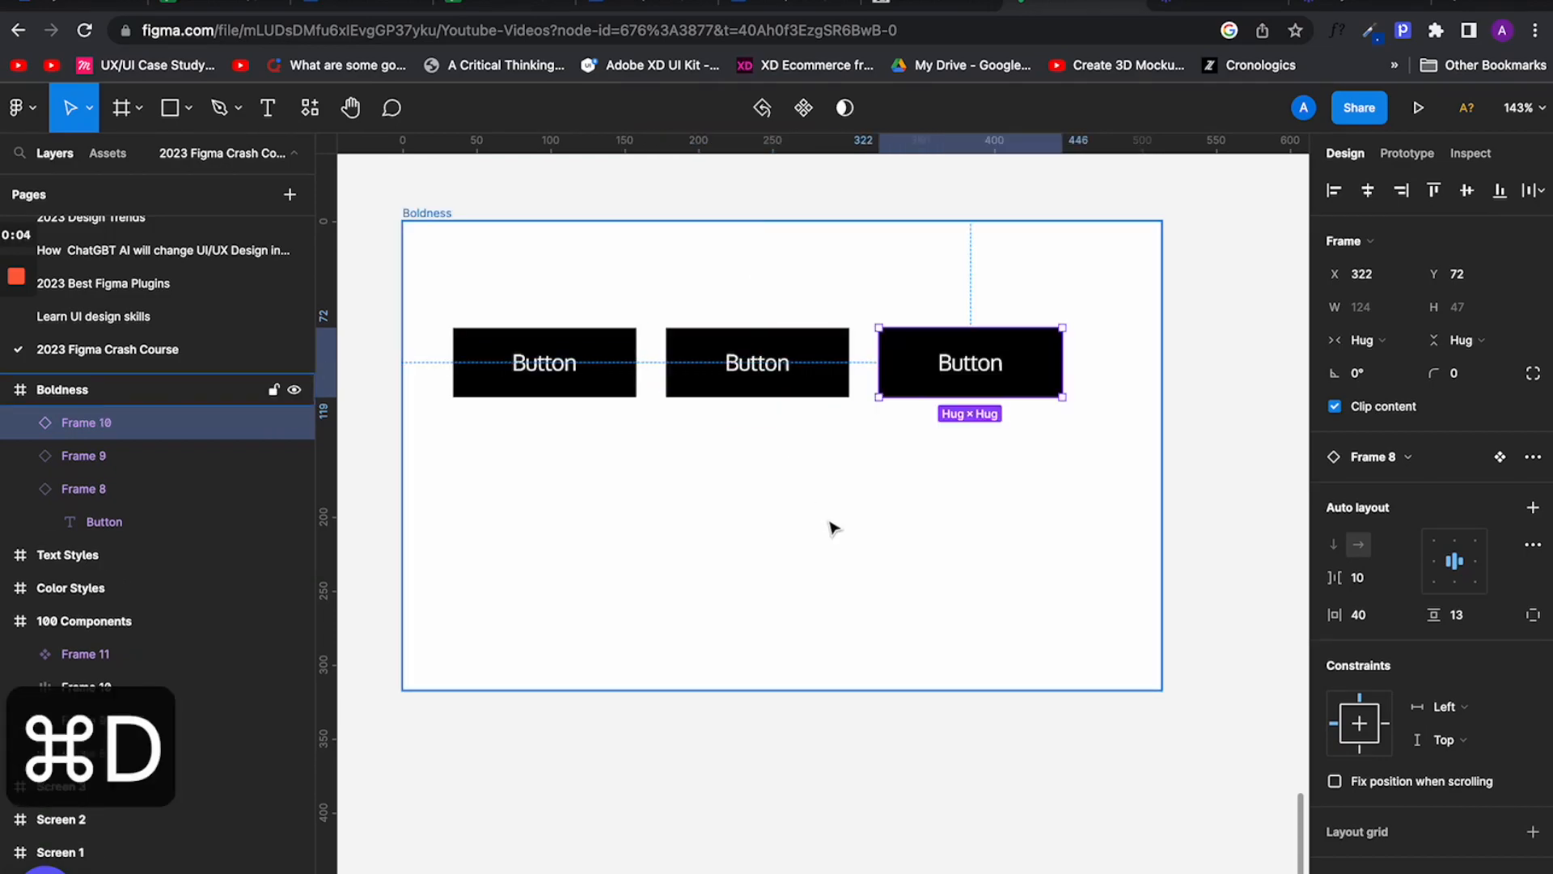
click(635, 279)
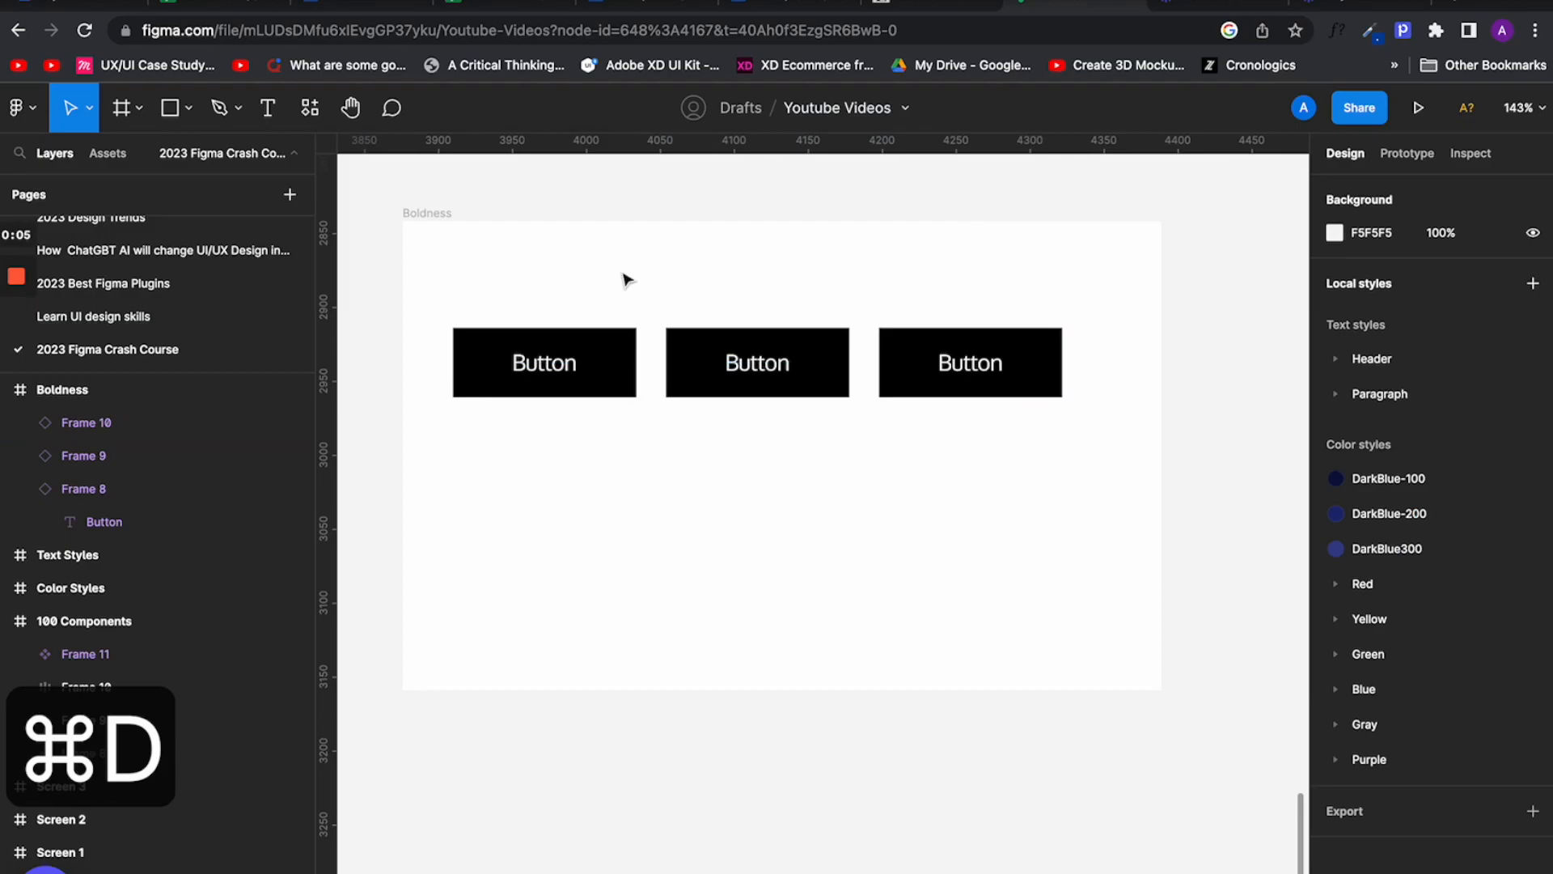
Step: Add a text box about 208 × 18 reading "Buttons" above the button row and make it bold
key(t)
drag(455, 262, 765, 289)
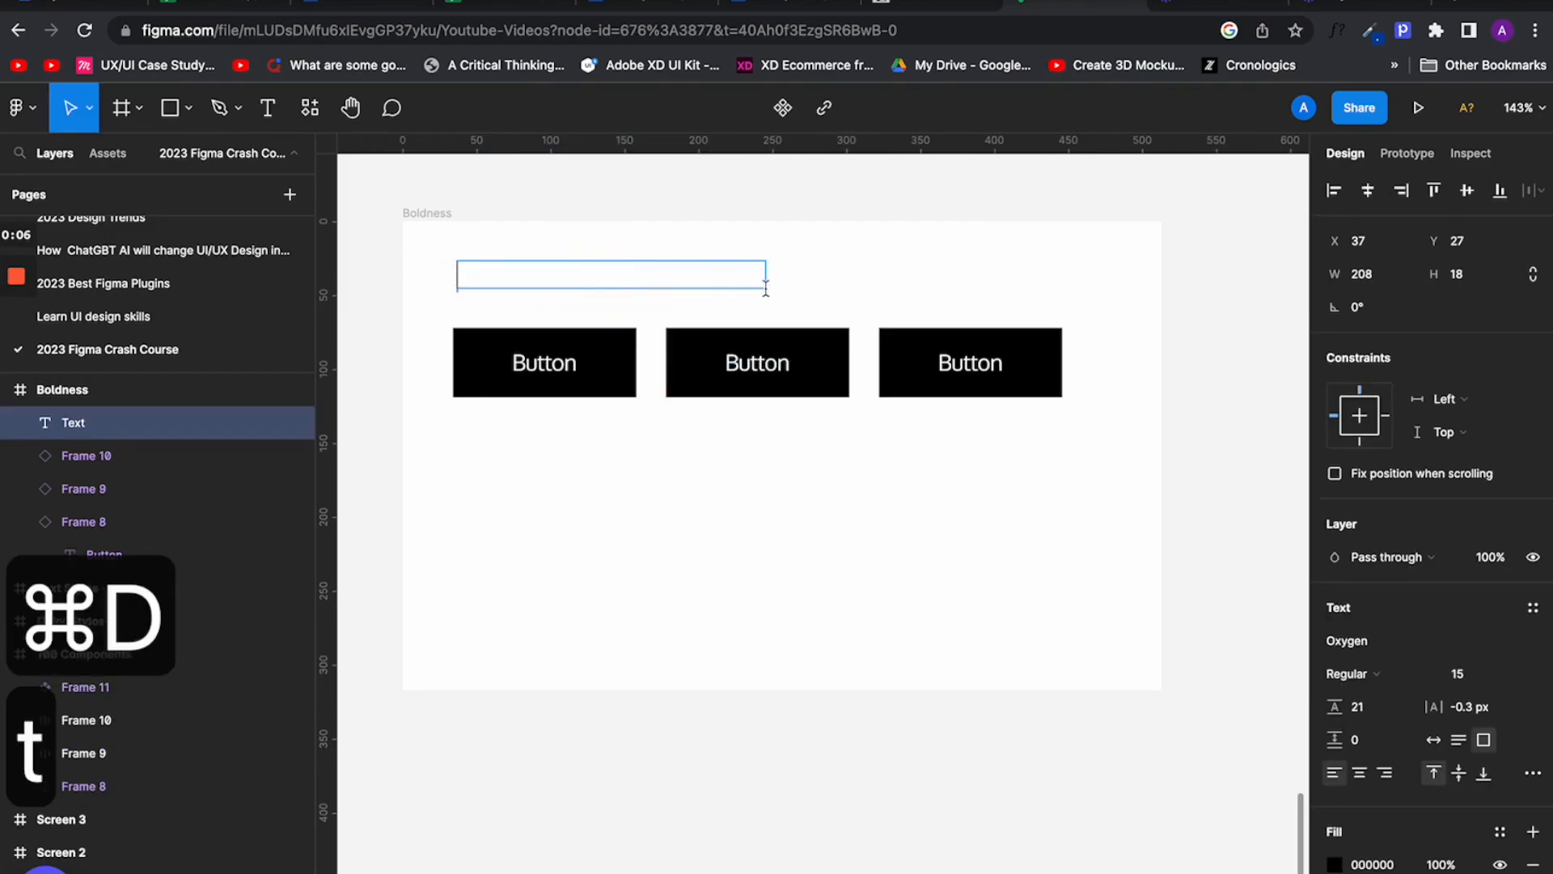
text(Buttons)
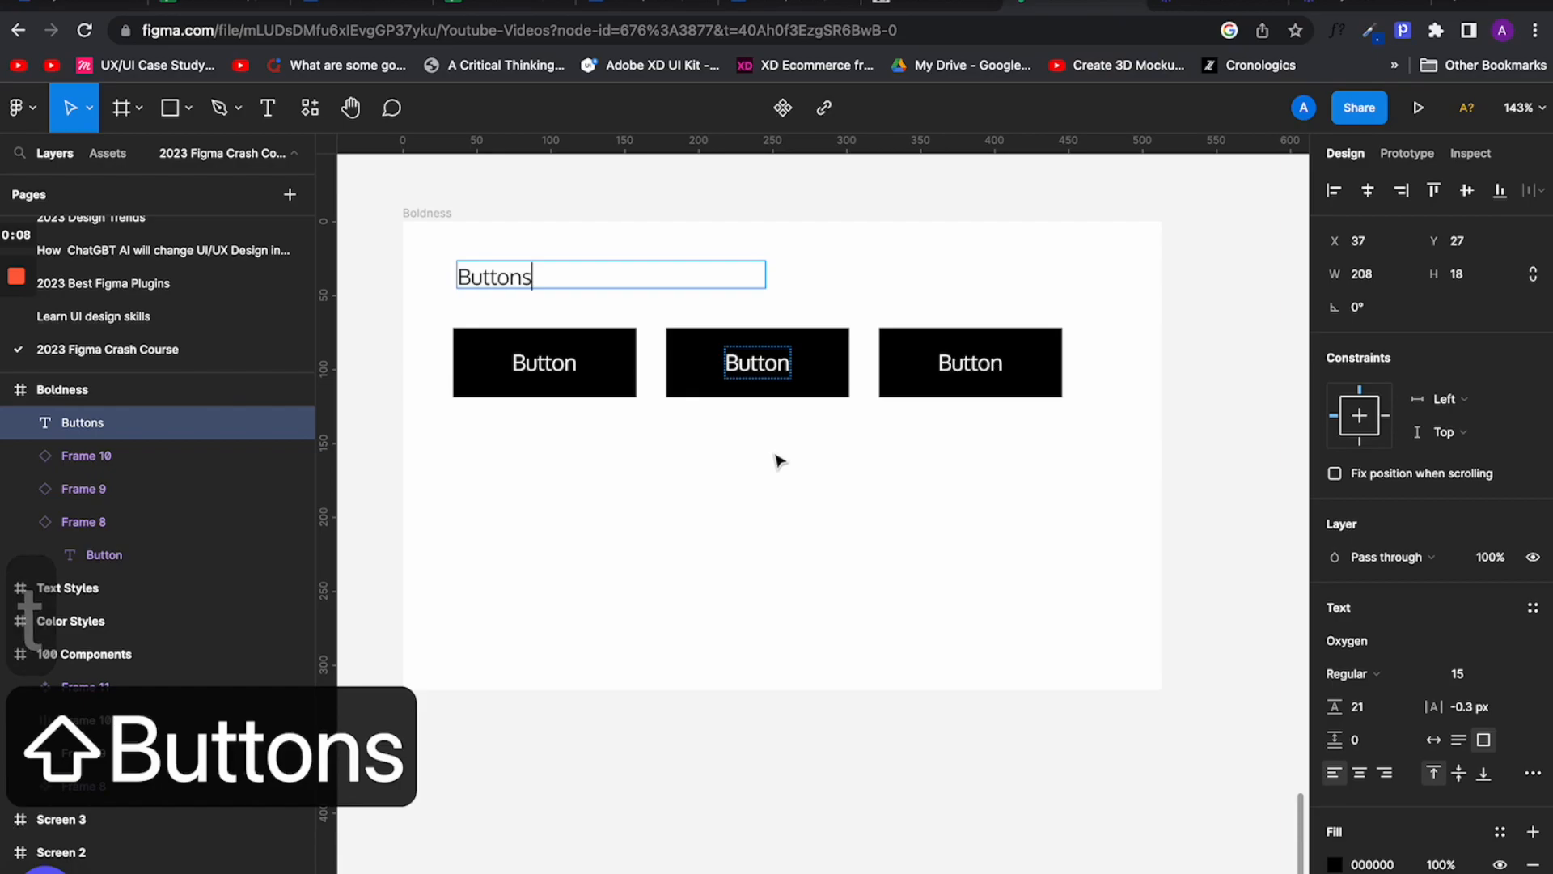
key(Escape)
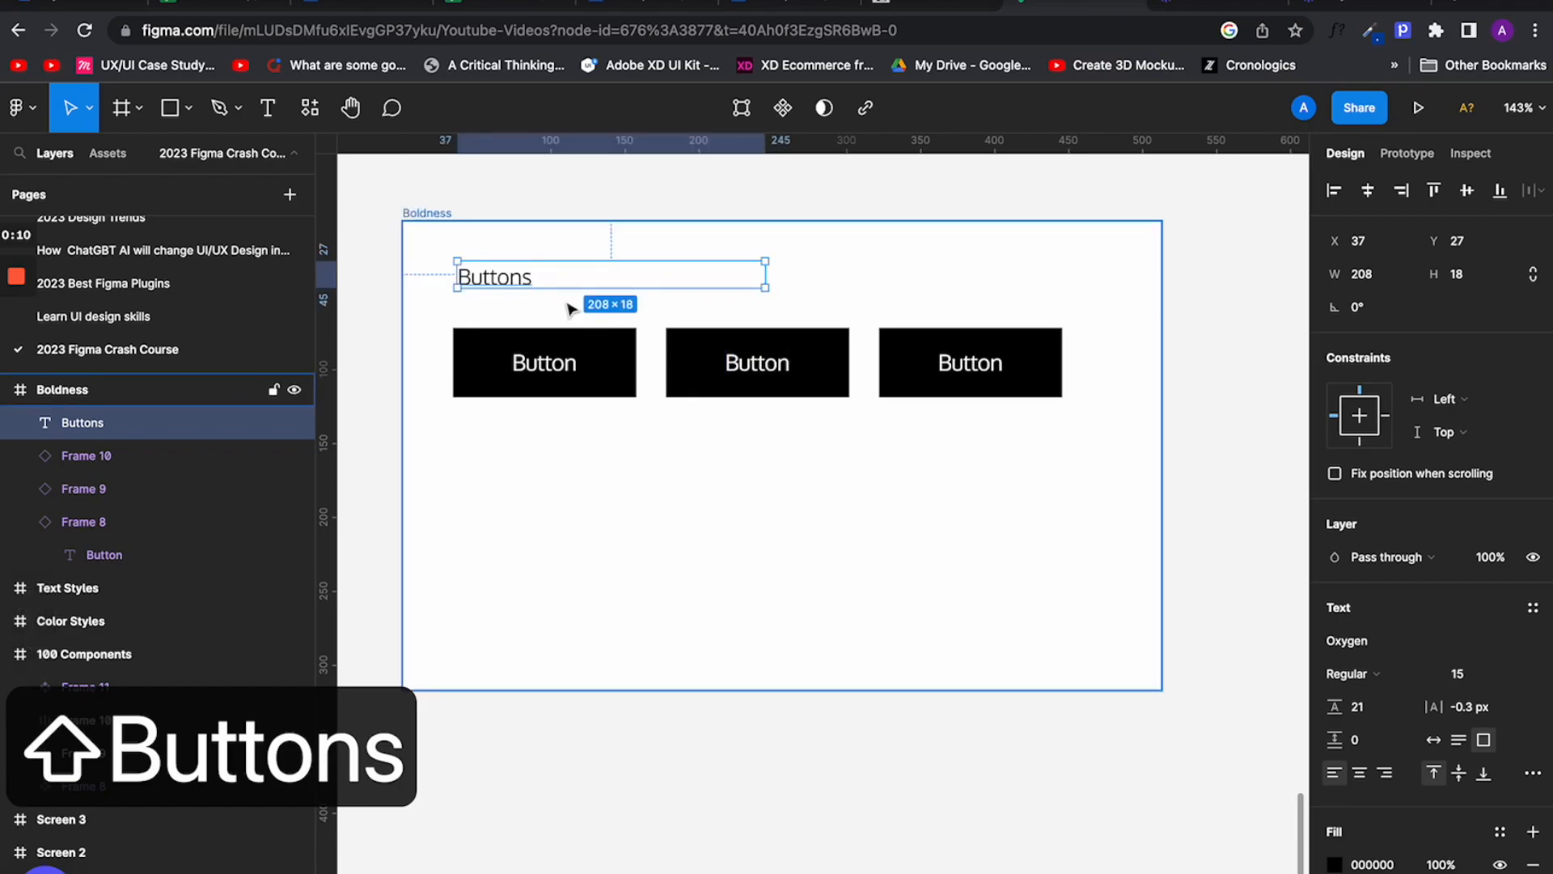
key(super+b)
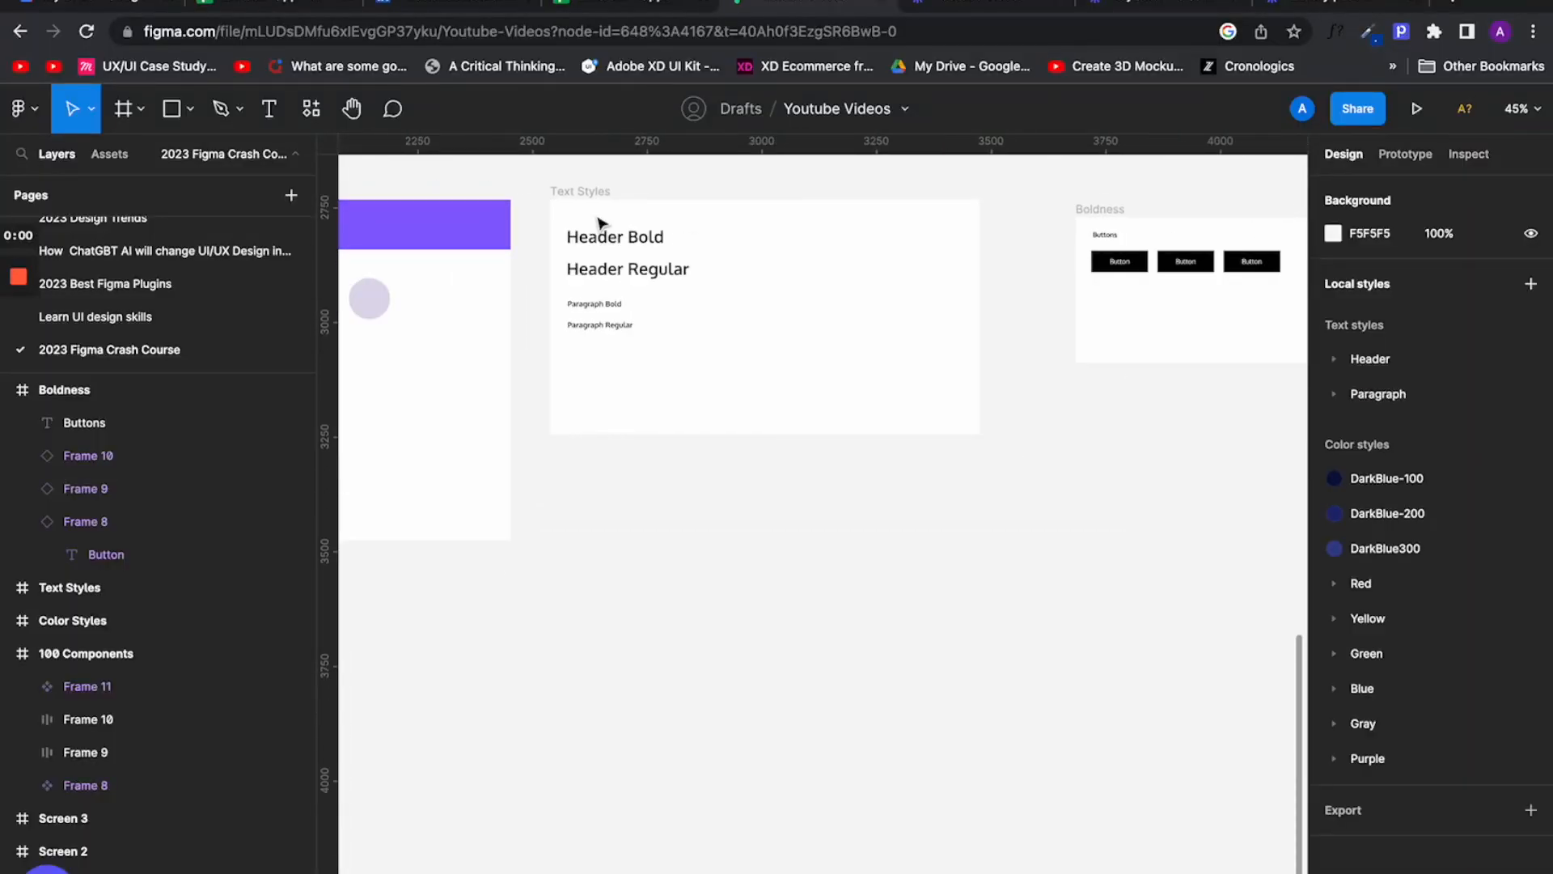
Step: Swap the fill and stroke of the button below the row in the Boldness frame, and recolour its label with the black sampled nearby
scroll(602, 224, left, 3)
scroll(602, 224, down, 1)
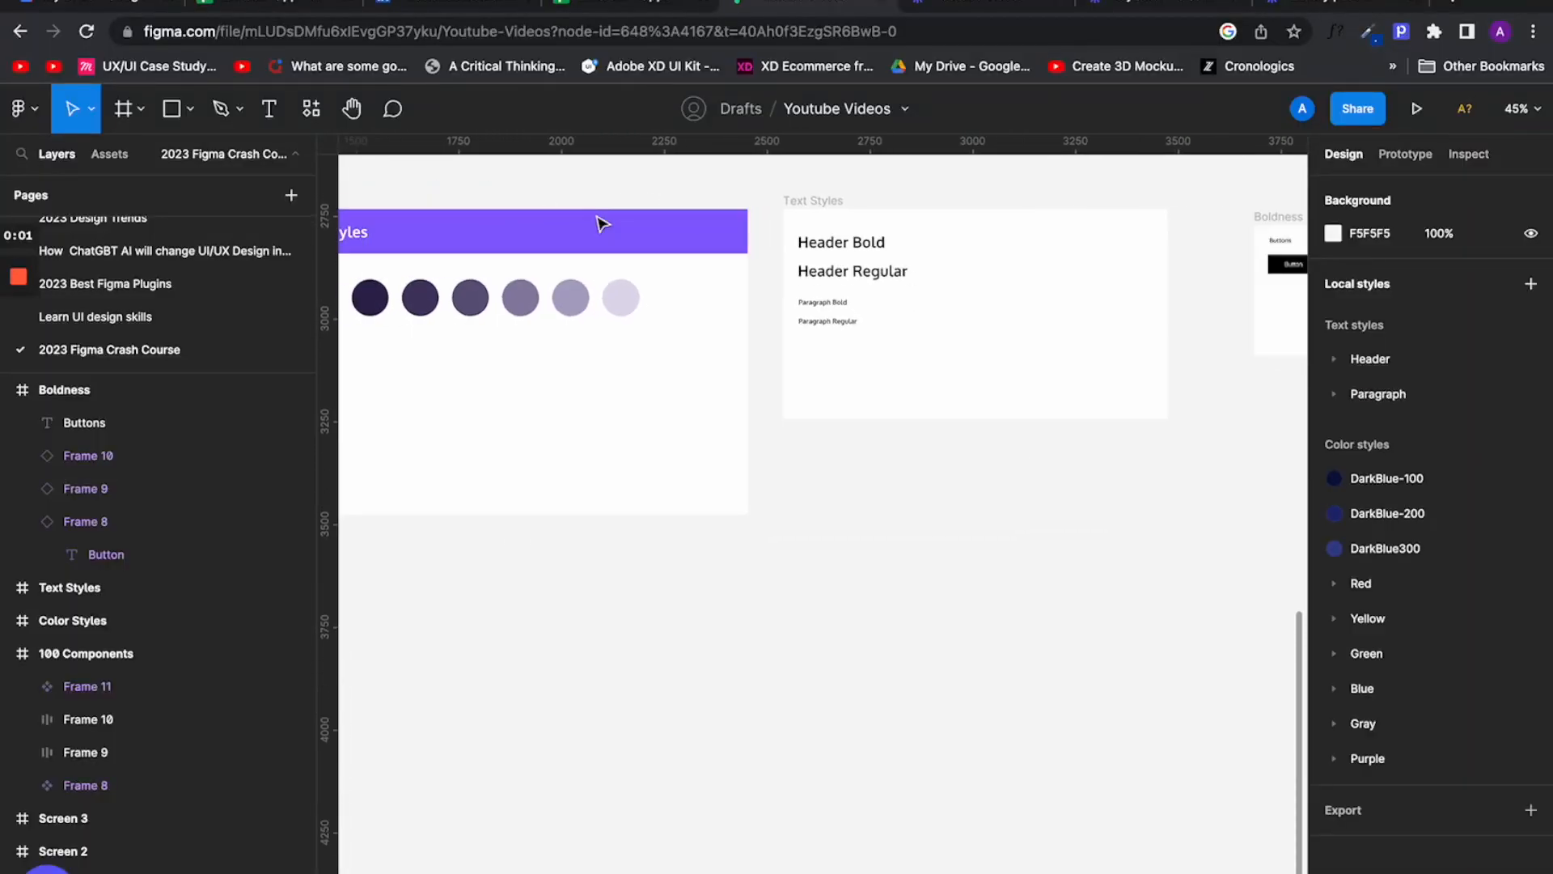
scroll(896, 333, down, 3)
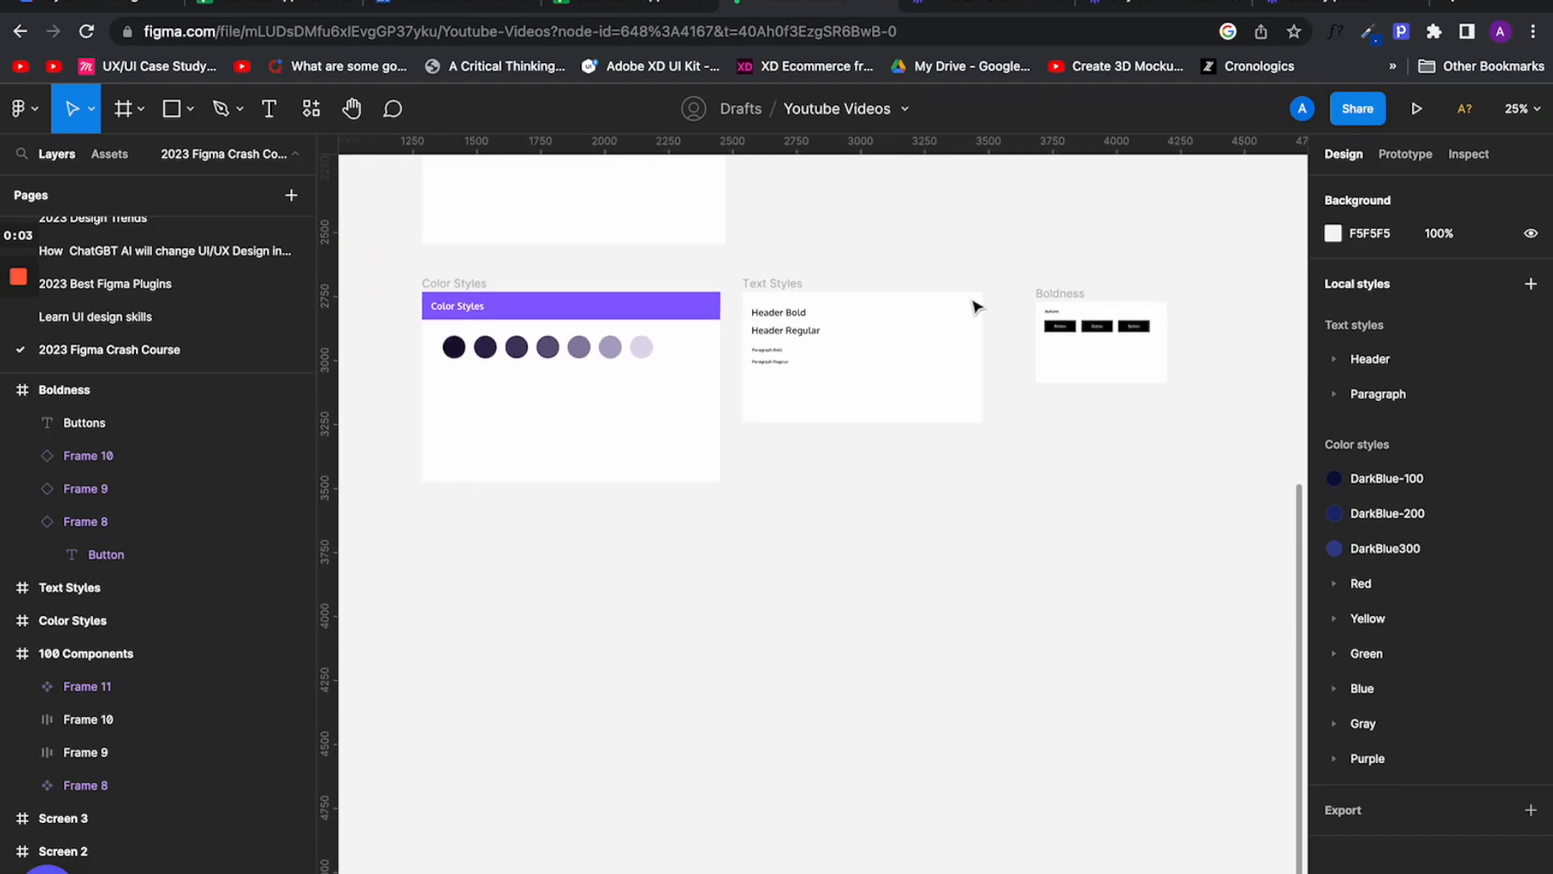
click(1074, 295)
key(shift+2)
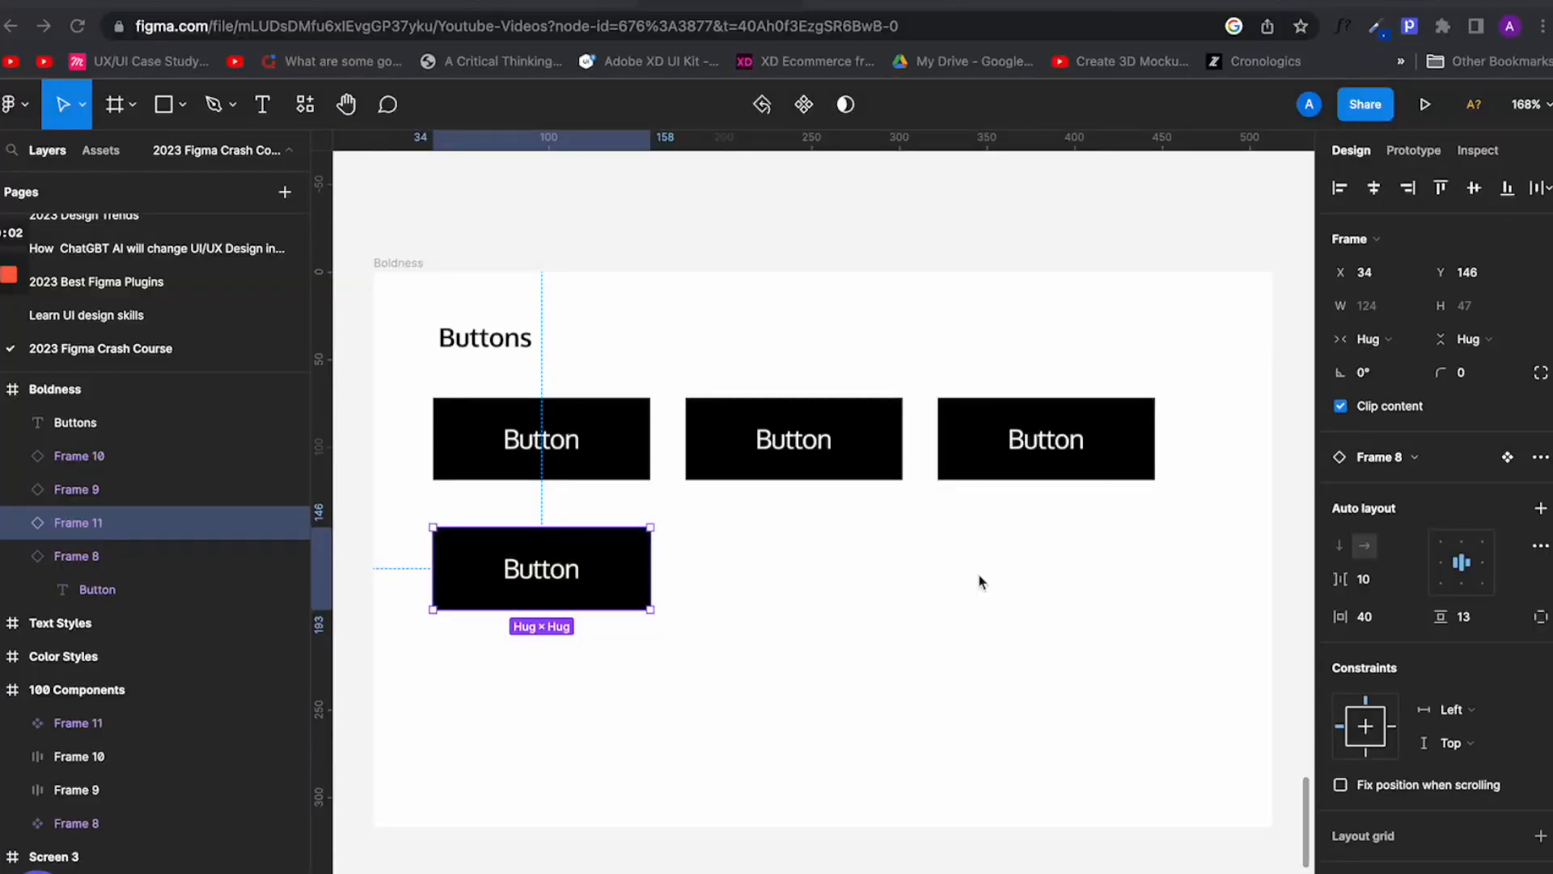
key(shift+x)
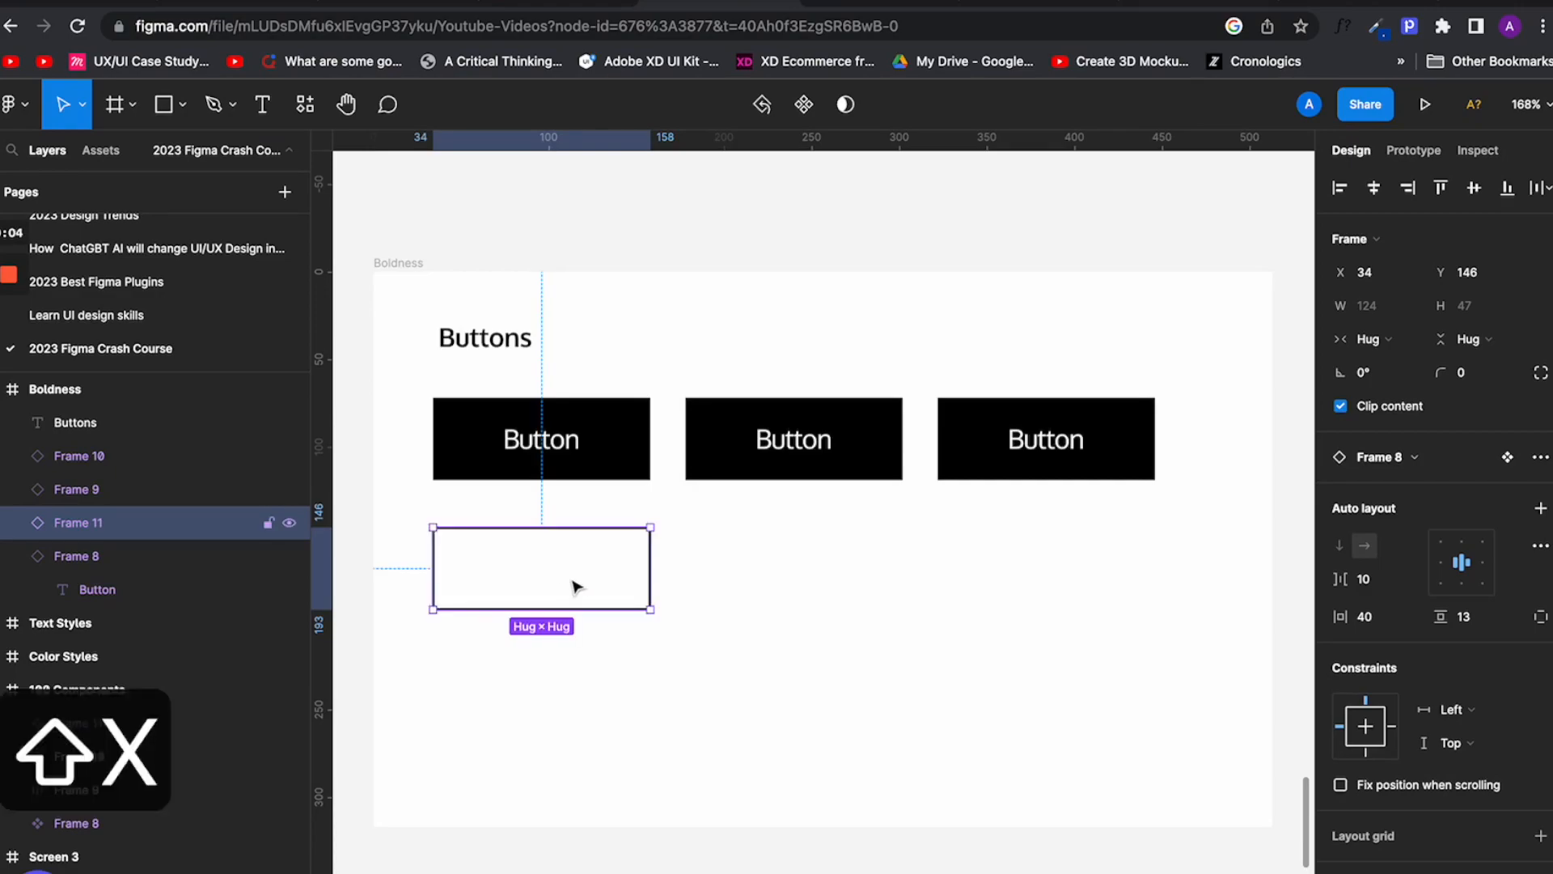
double_click(559, 576)
key(ctrl+c)
click(646, 480)
click(742, 554)
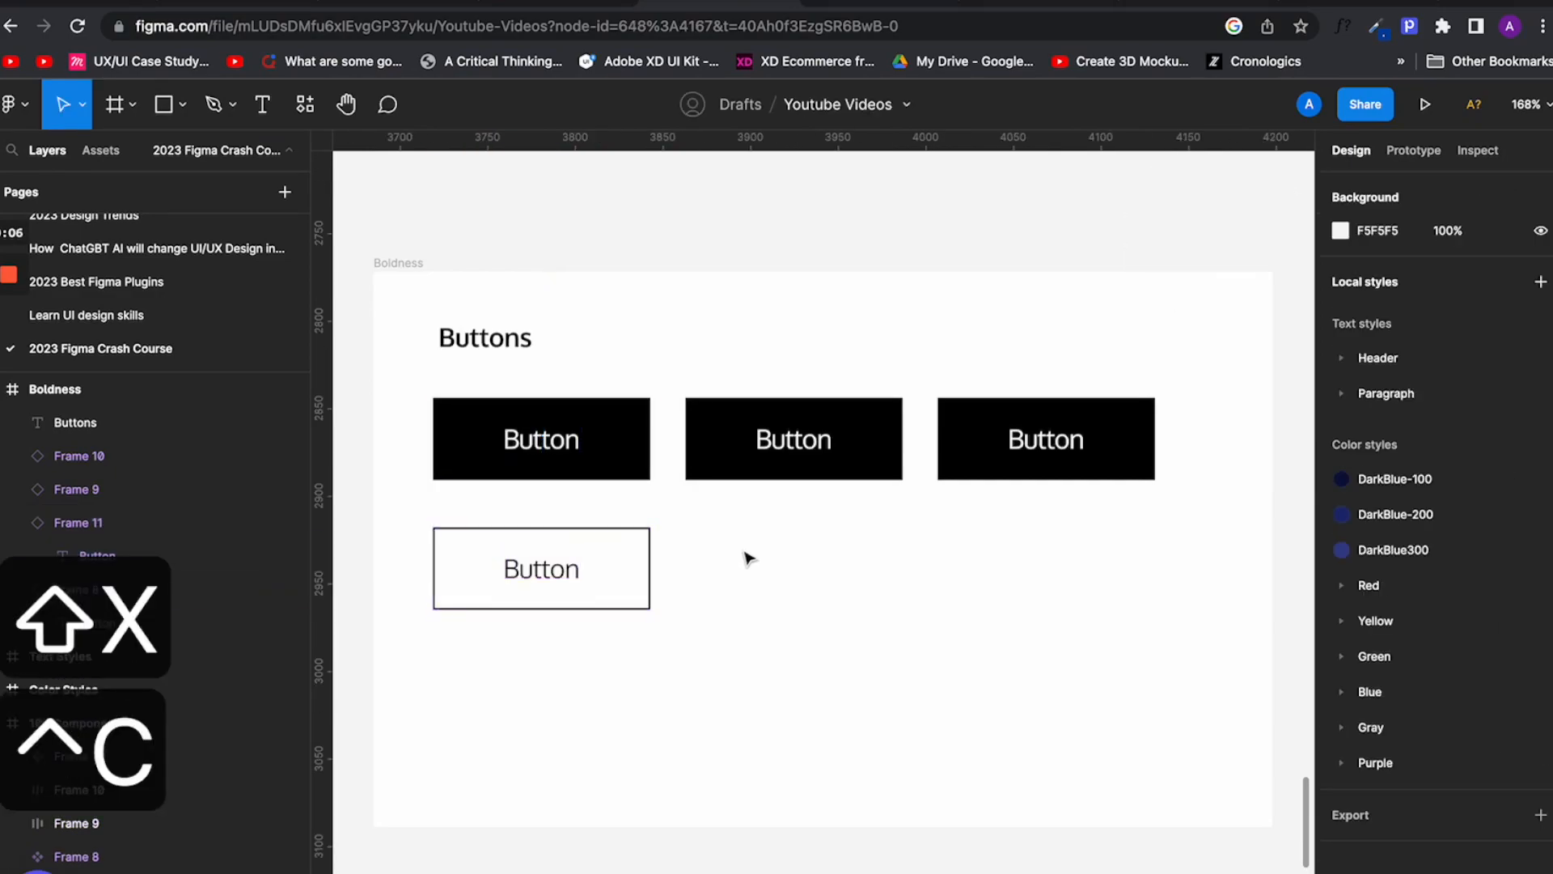